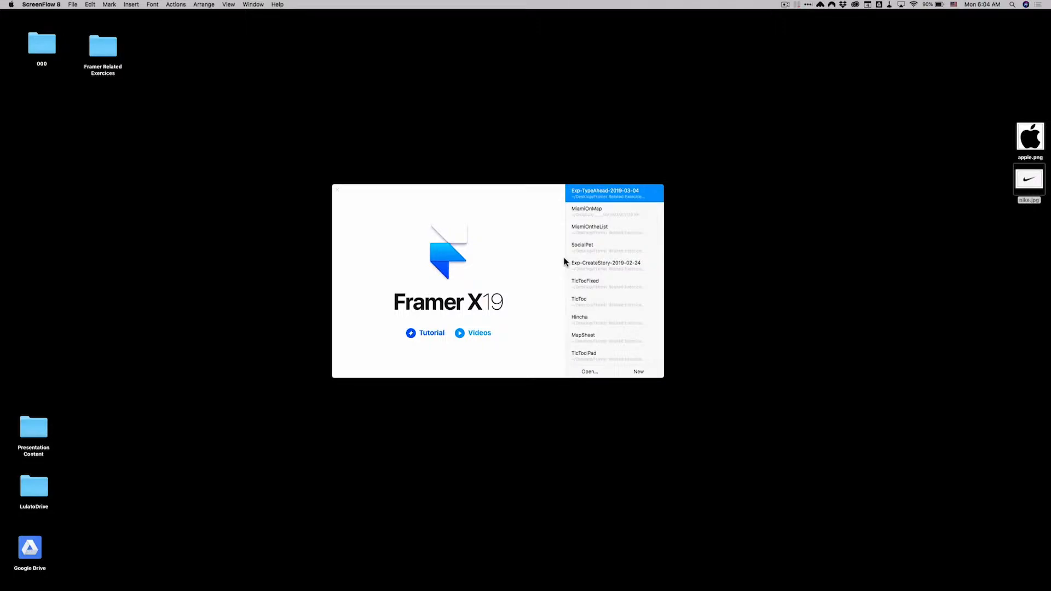
# Step: Create a new blank project and insert an Apple iPhone XR frame from the Phone presets
pyautogui.click(638, 371)
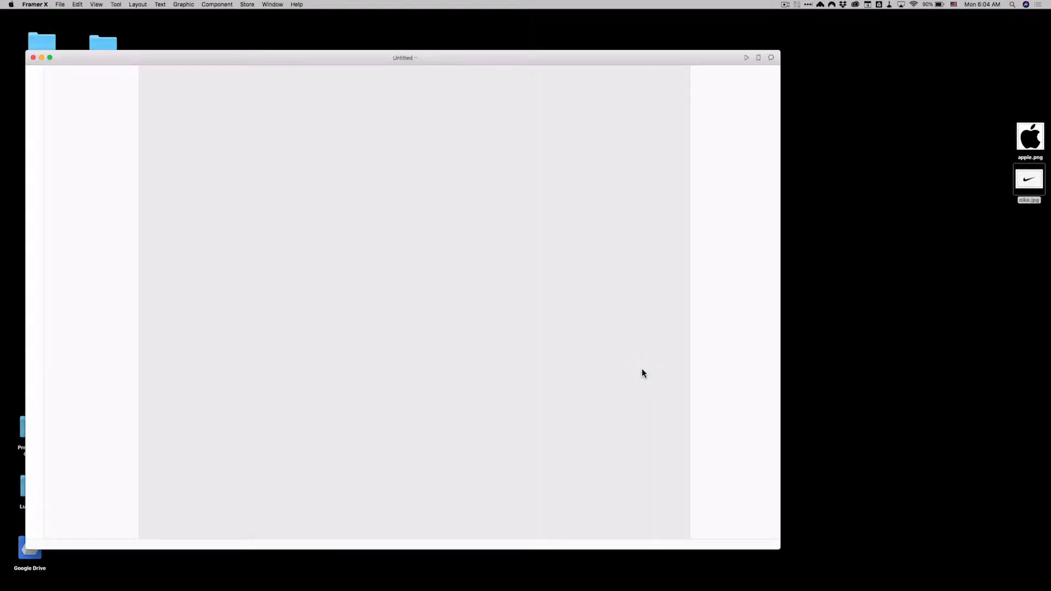
pyautogui.moveTo(490, 58); pyautogui.dragTo(553, 60)
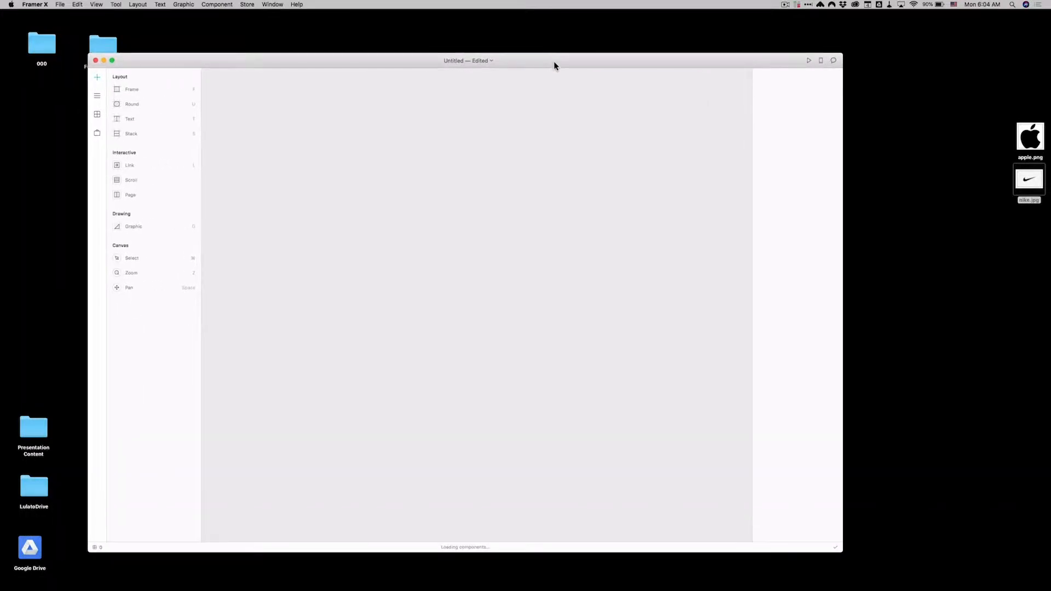
pyautogui.press('f')
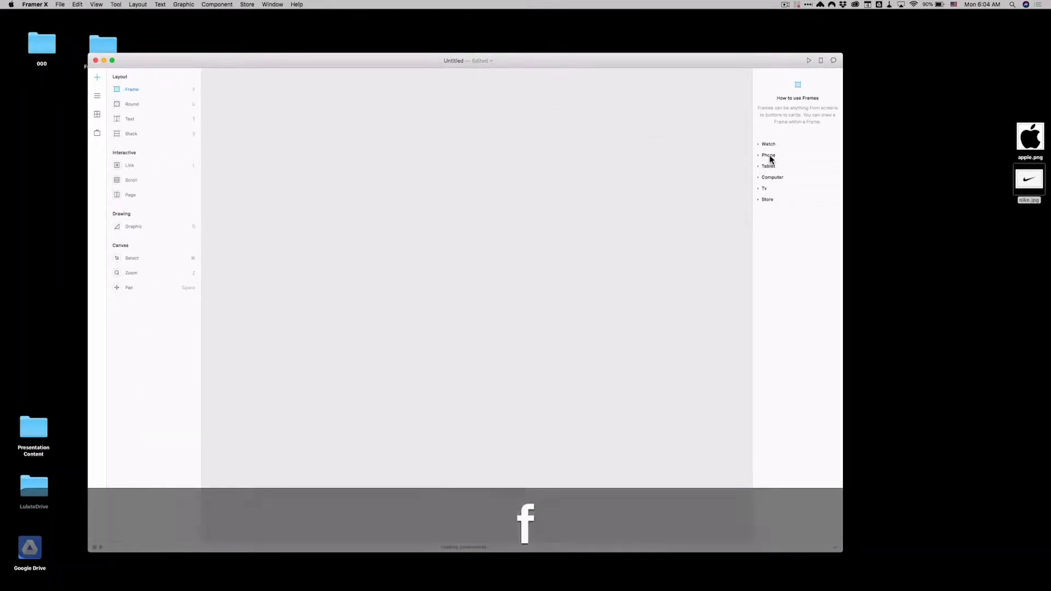
pyautogui.click(769, 156)
pyautogui.click(776, 208)
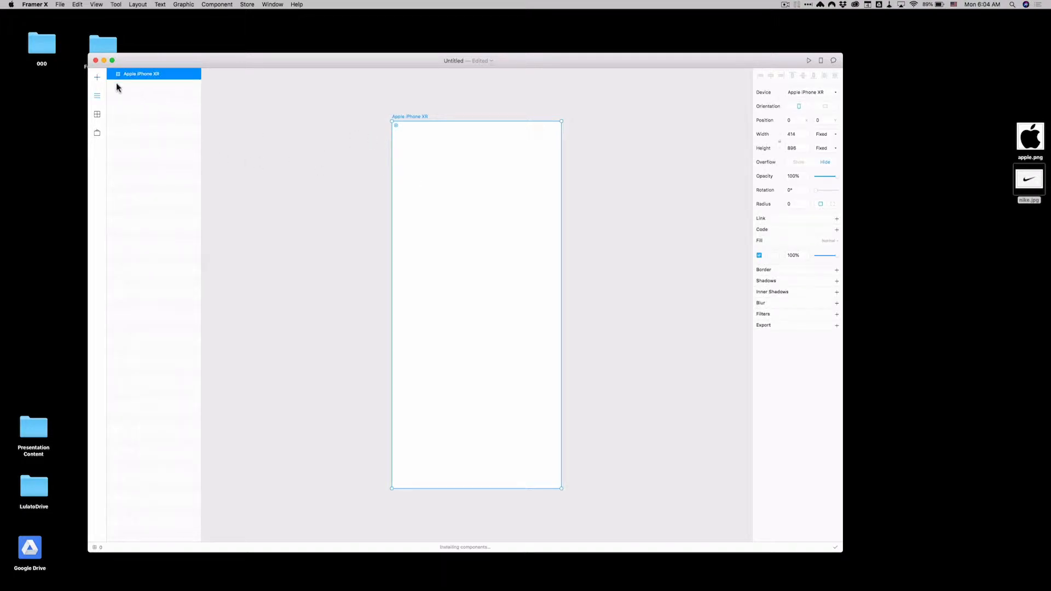
# Step: Browse the insert list and switch to the Graphic container tool
pyautogui.click(97, 79)
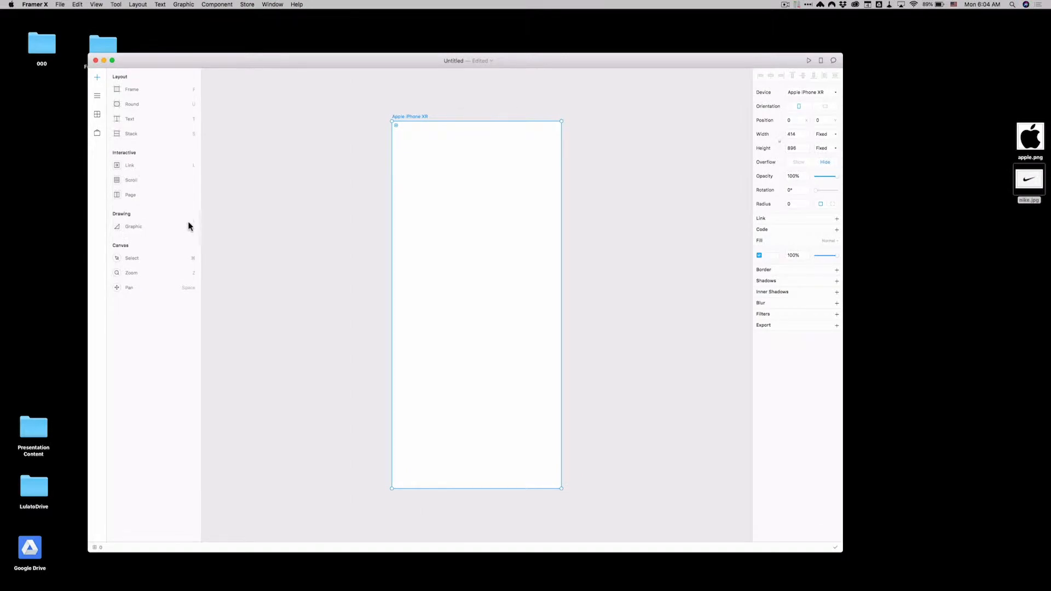
pyautogui.press('g')
# Step: Draw a 100×100 square graphic container near the artboard's top-left and zoom in on it
pyautogui.press('g')
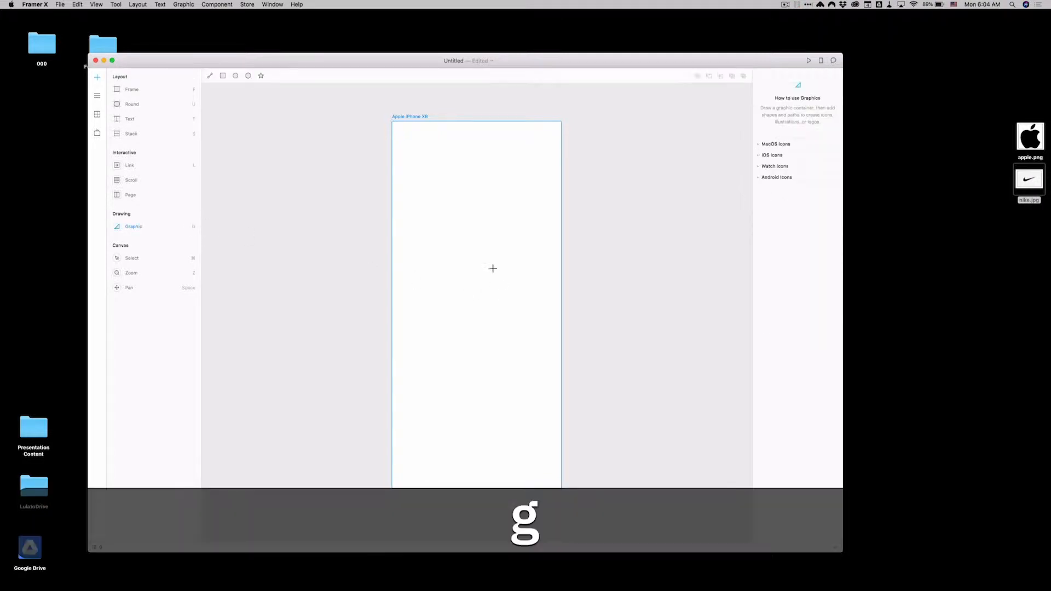
pyautogui.moveTo(413, 171); pyautogui.dragTo(451, 200)
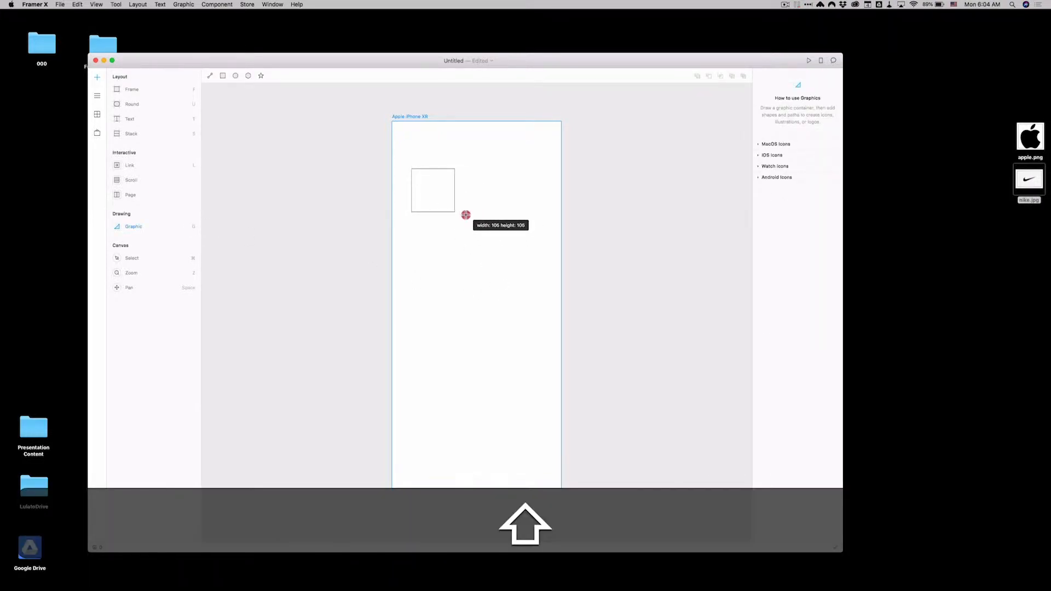
pyautogui.moveTo(450, 200); pyautogui.dragTo(452, 212)
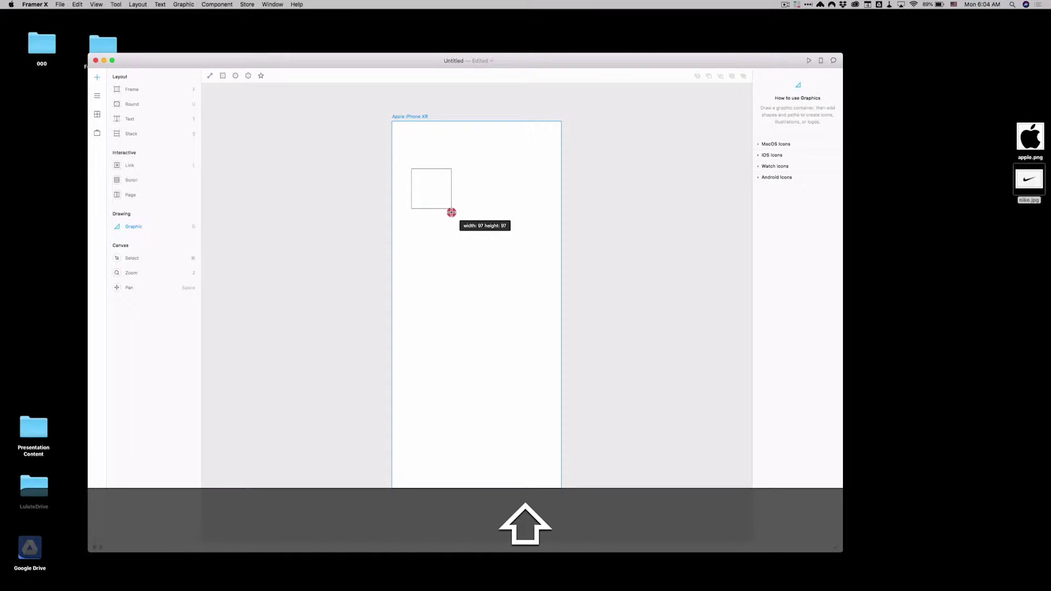
pyautogui.press('z')
pyautogui.click(427, 189)
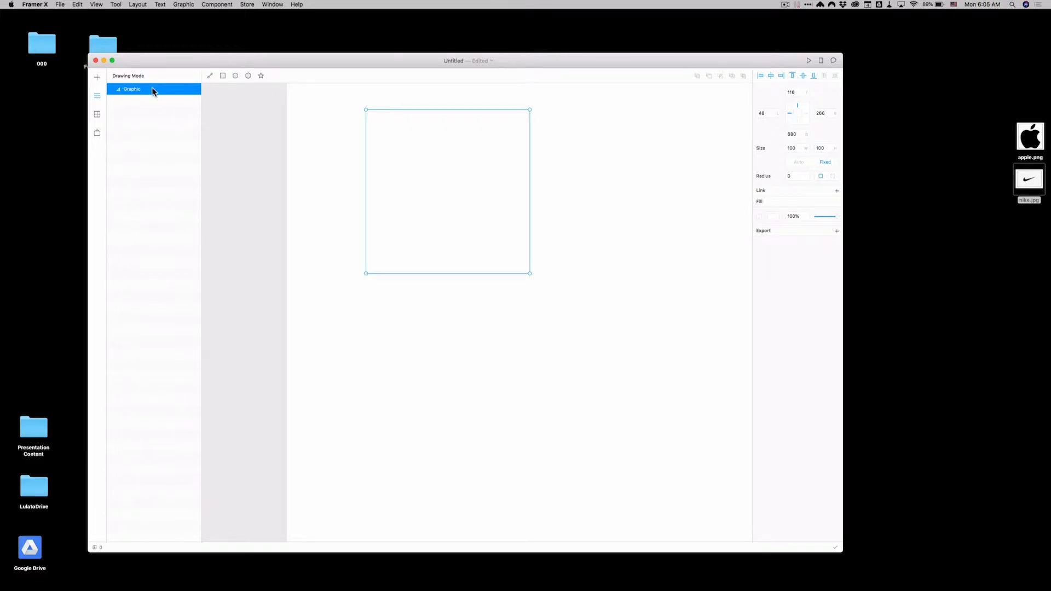
pyautogui.click(223, 75)
# Step: Draw a small grey square inside the container, then discard a first duplicate of it
pyautogui.moveTo(392, 132)
pyautogui.mouseDown()
pyautogui.moveTo(443, 181)
pyautogui.moveTo(436, 170)
pyautogui.moveTo(417, 184)
pyautogui.mouseUp()
pyautogui.press('shift')
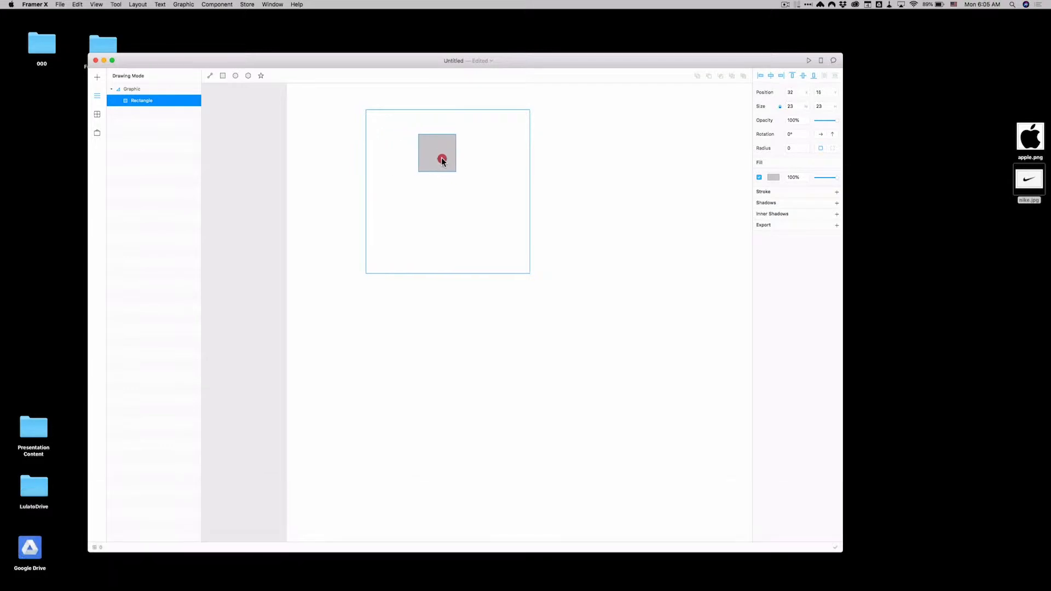
pyautogui.hotkey('alt', 'shift')
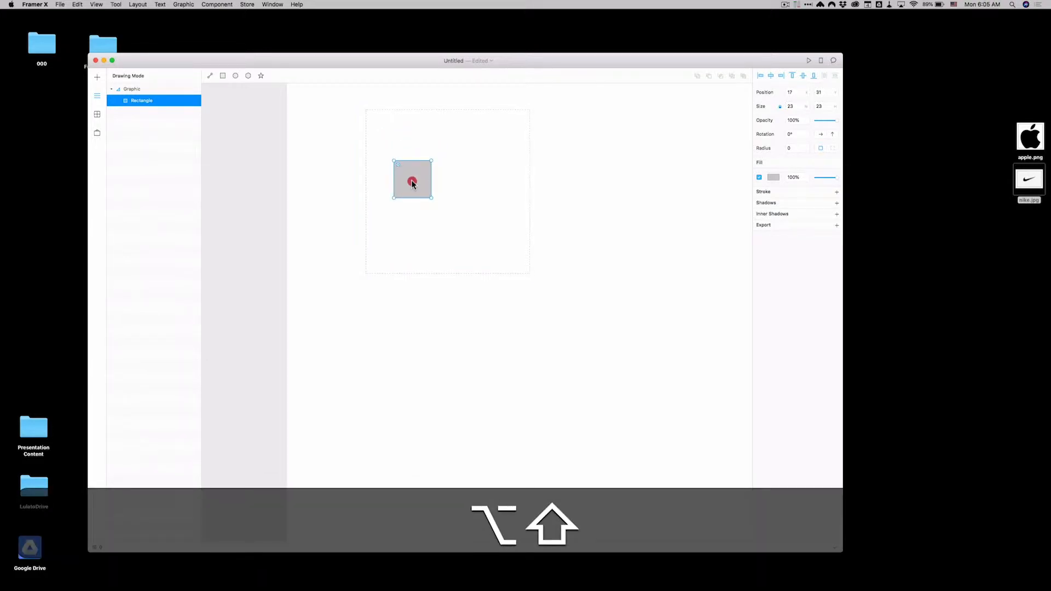
pyautogui.moveTo(411, 180); pyautogui.dragTo(455, 186)
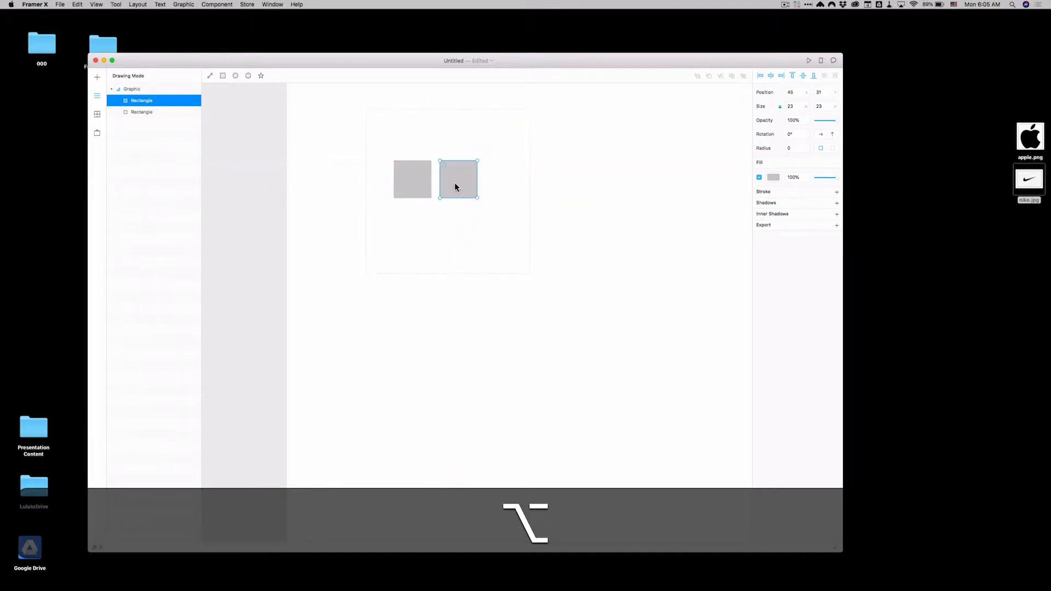
pyautogui.press('BackSpace')
# Step: Duplicate the grey square to its right and enter path editing on the copy
pyautogui.click(404, 187)
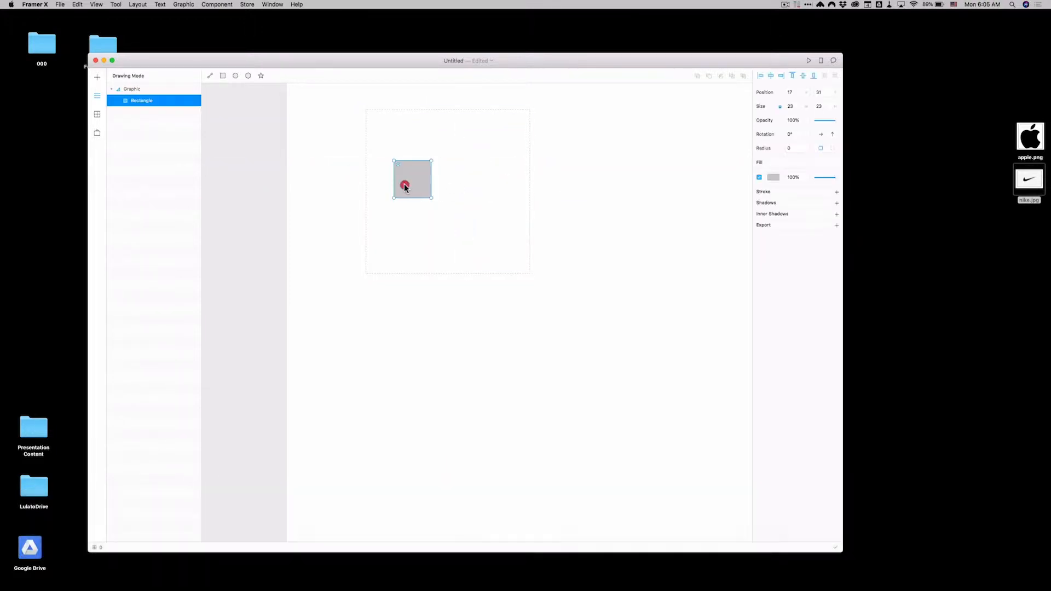
pyautogui.keyDown('alt'); pyautogui.moveTo(405, 188); pyautogui.dragTo(450, 186); pyautogui.keyUp('alt')
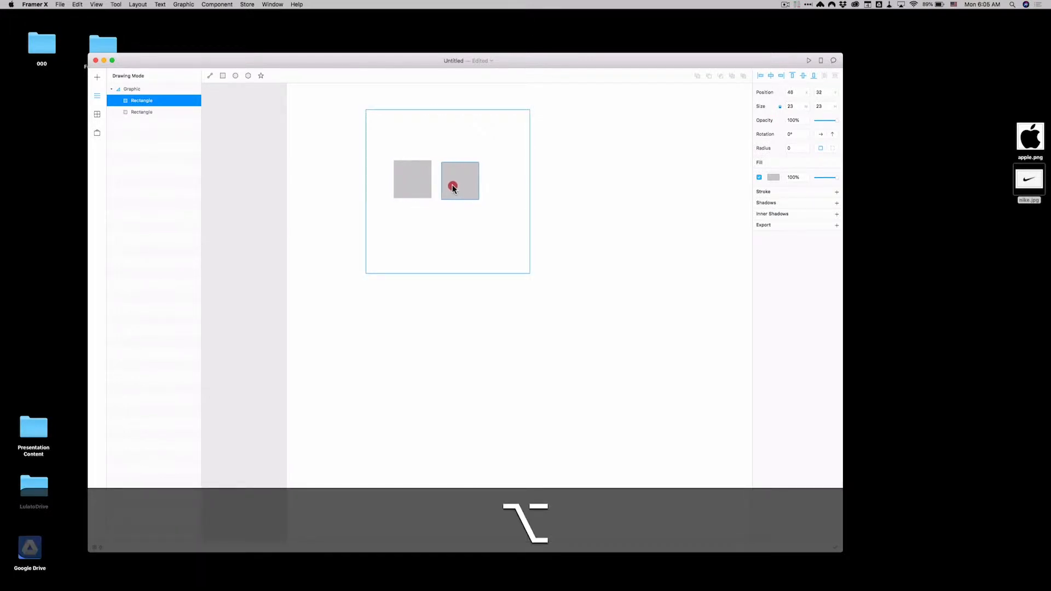
pyautogui.moveTo(450, 186); pyautogui.dragTo(449, 187)
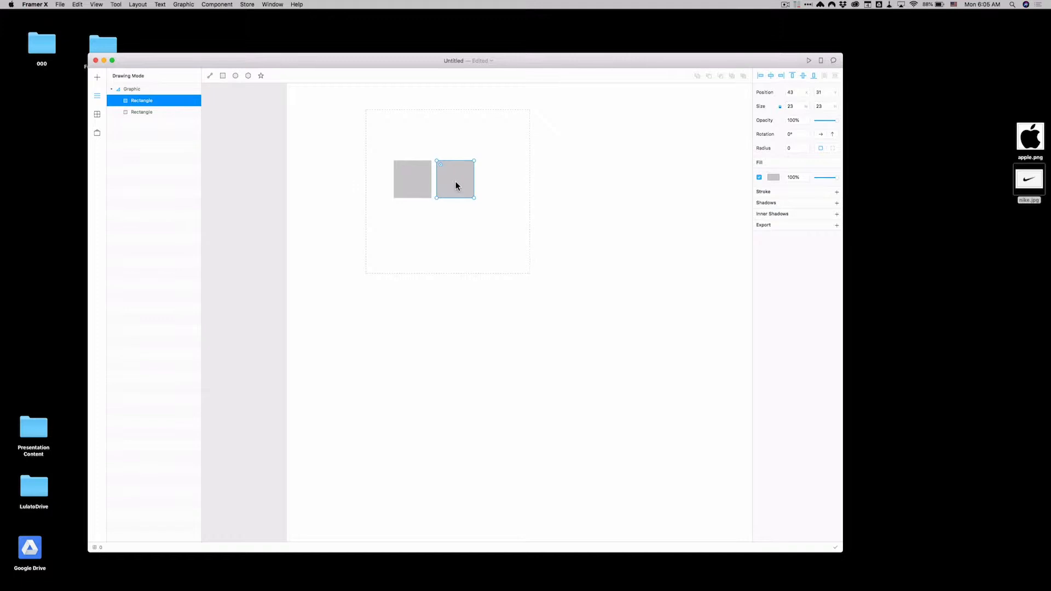
pyautogui.doubleClick(456, 182)
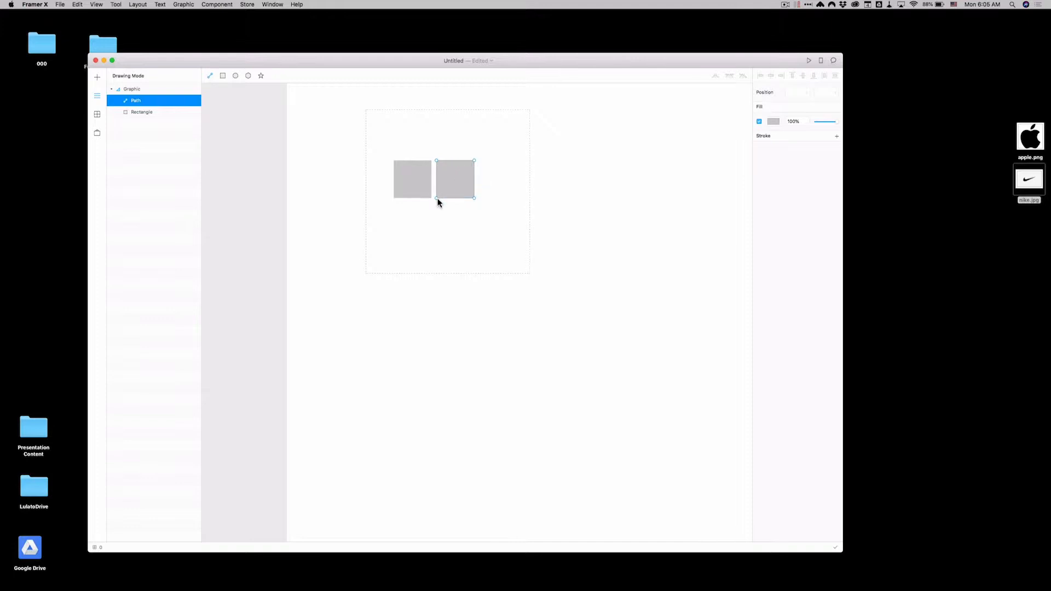
# Step: Drag the right square's bottom-left vertex onto its bottom-right corner, making a right triangle
pyautogui.moveTo(438, 199); pyautogui.dragTo(456, 179)
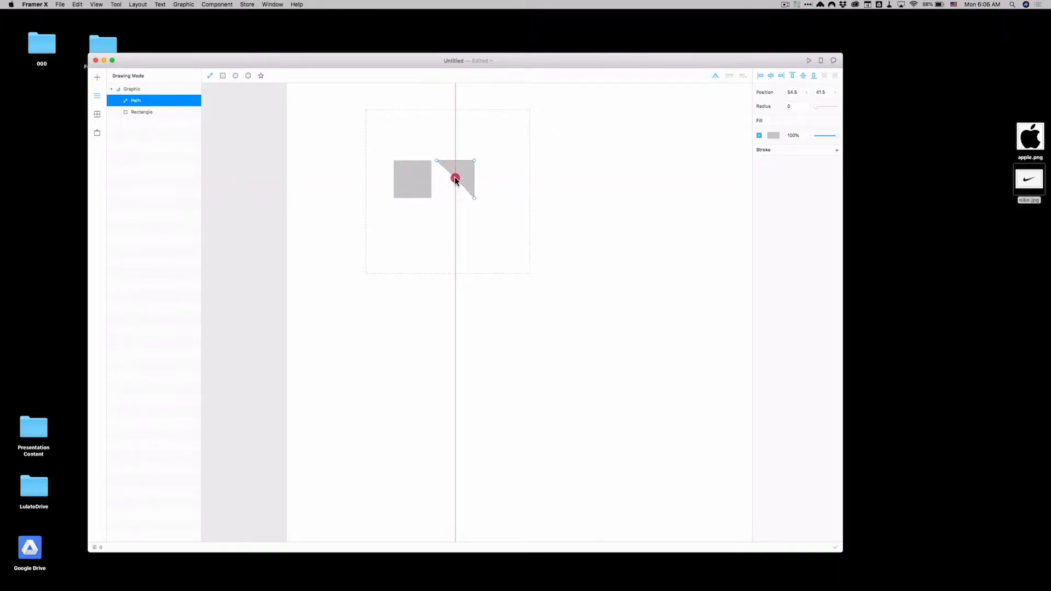
pyautogui.moveTo(456, 179); pyautogui.dragTo(456, 183)
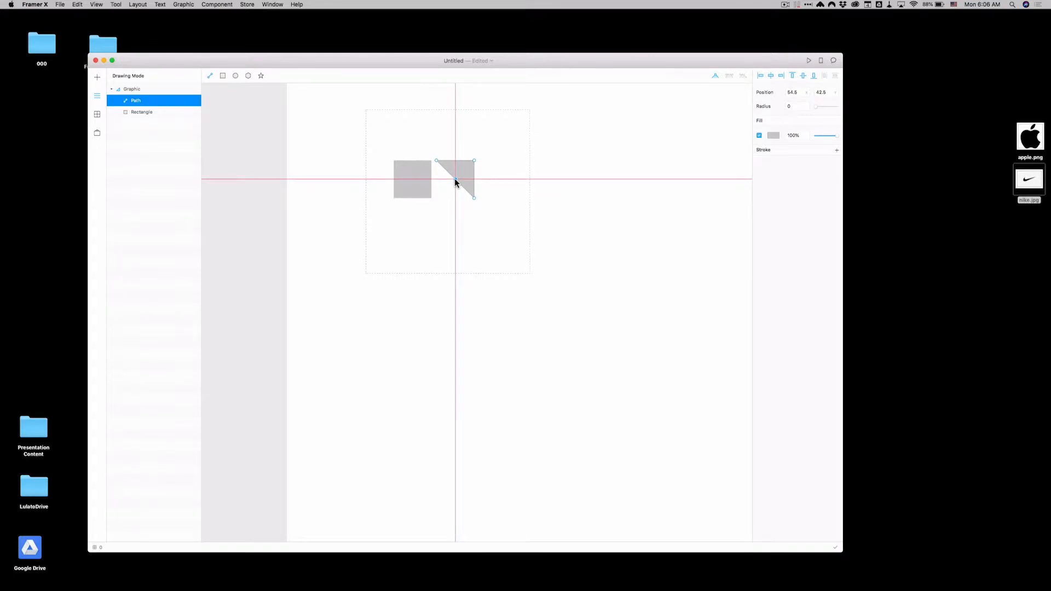
pyautogui.moveTo(456, 183); pyautogui.dragTo(457, 183)
pyautogui.press('Escape')
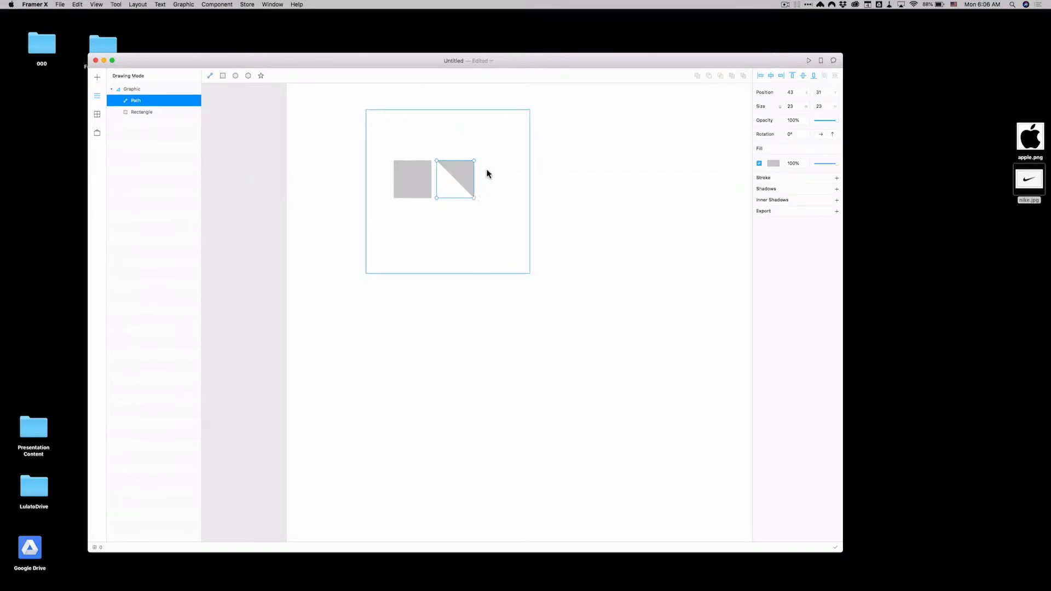
# Step: Duplicate the triangle below the left square and rotate the original in snapped steps to sit flush
pyautogui.moveTo(462, 174); pyautogui.dragTo(418, 211)
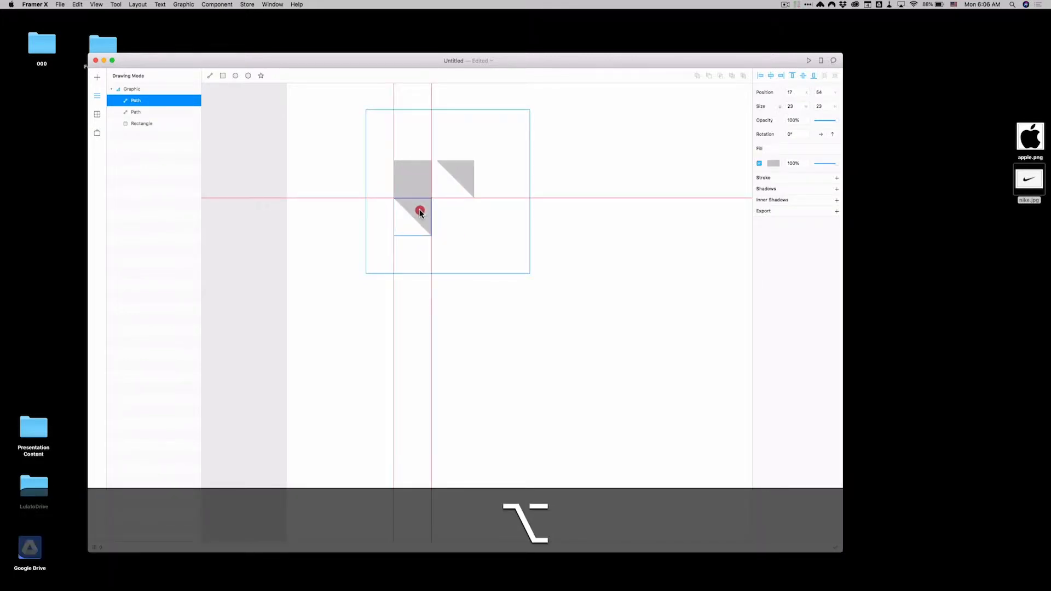
pyautogui.click(466, 177)
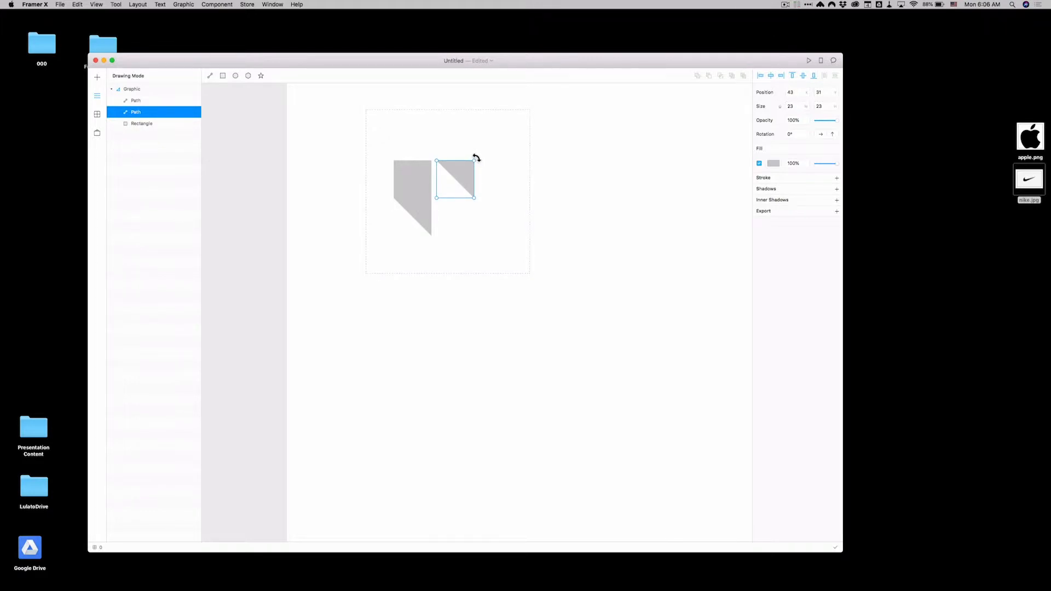
pyautogui.moveTo(476, 157); pyautogui.dragTo(446, 200)
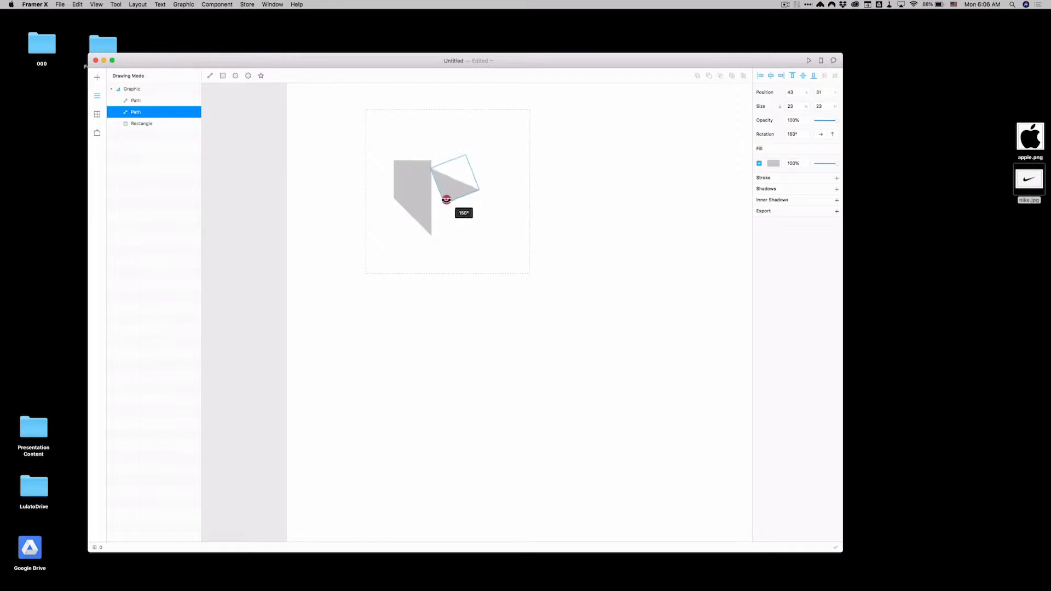
pyautogui.moveTo(442, 196); pyautogui.dragTo(440, 195)
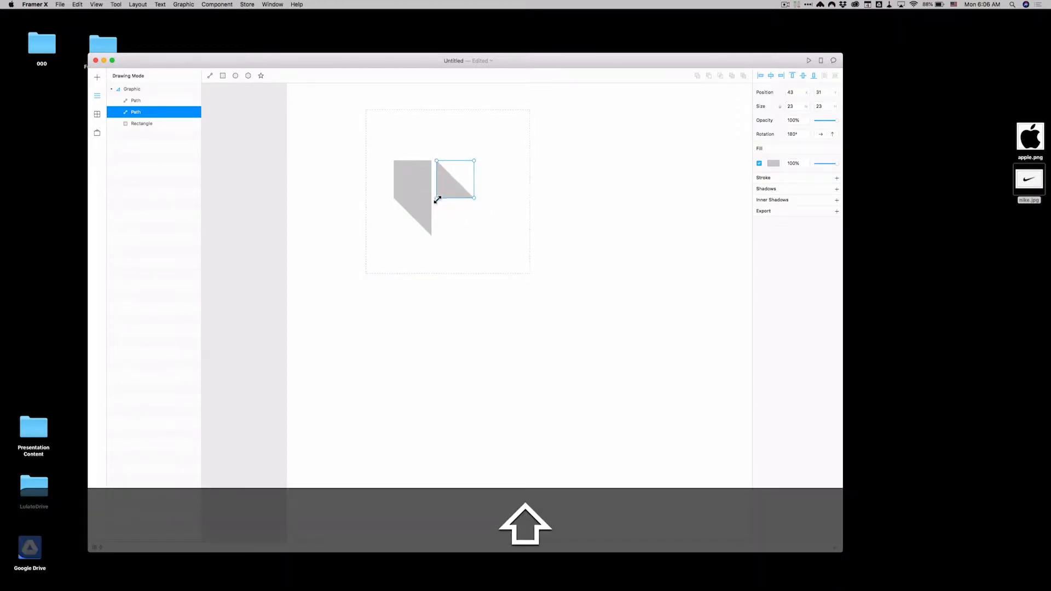
pyautogui.moveTo(436, 200)
pyautogui.mouseDown()
pyautogui.moveTo(440, 161)
pyautogui.moveTo(524, 165)
pyautogui.mouseUp()
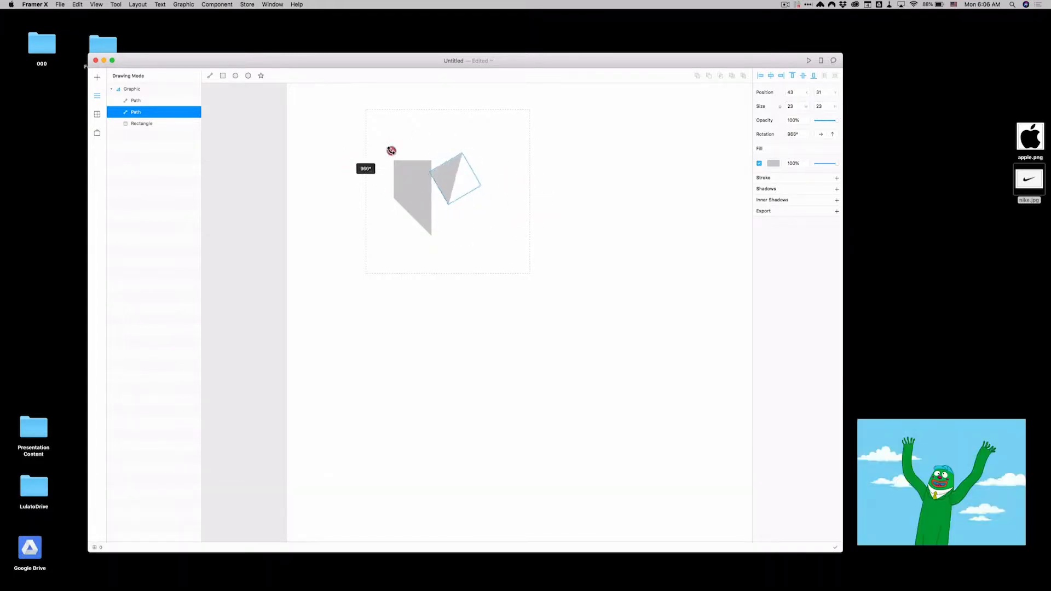
pyautogui.moveTo(524, 165); pyautogui.dragTo(438, 194)
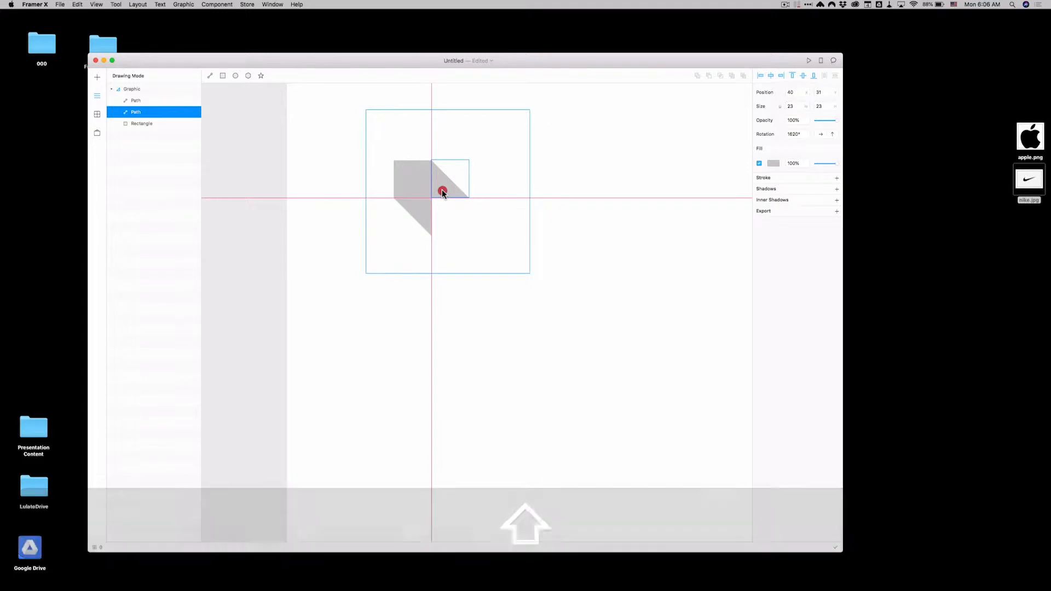
pyautogui.click(508, 190)
# Step: Select the triangle and Shift-add the grey square so both are selected together
pyautogui.click(452, 194)
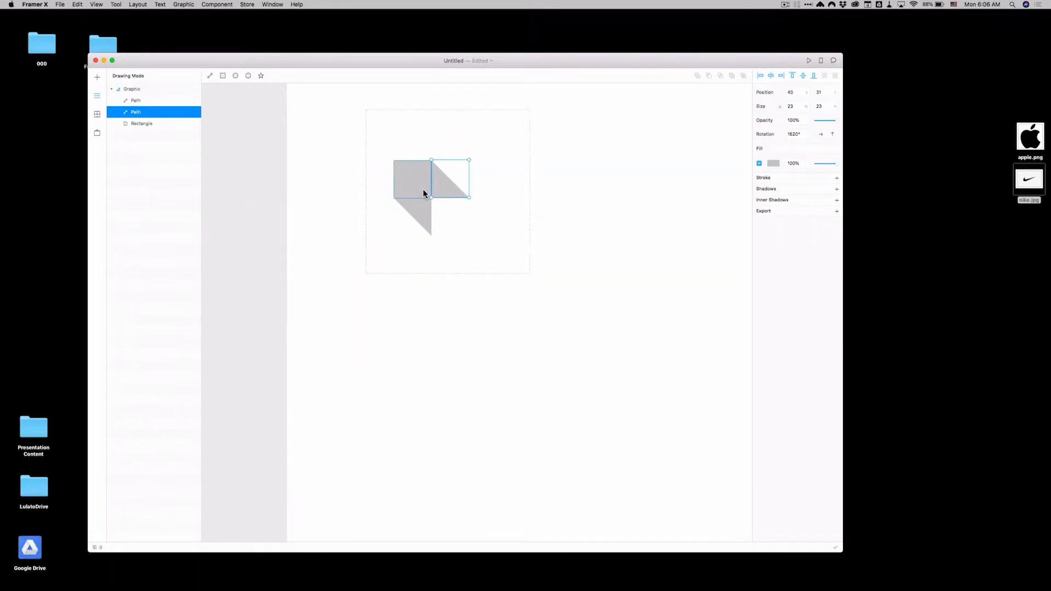
pyautogui.click(462, 196)
pyautogui.click(464, 190)
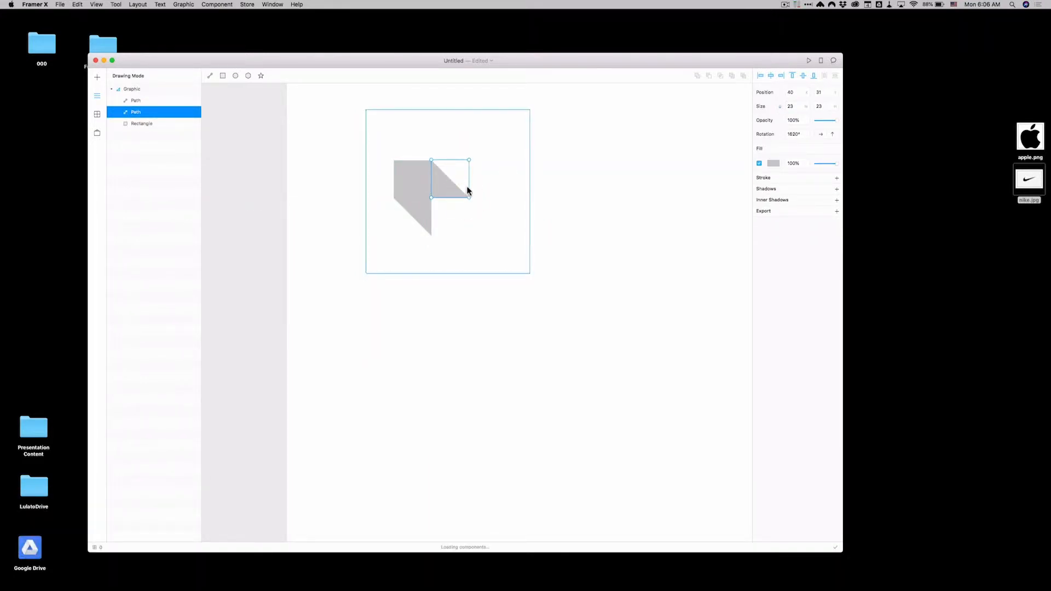
pyautogui.click(451, 187)
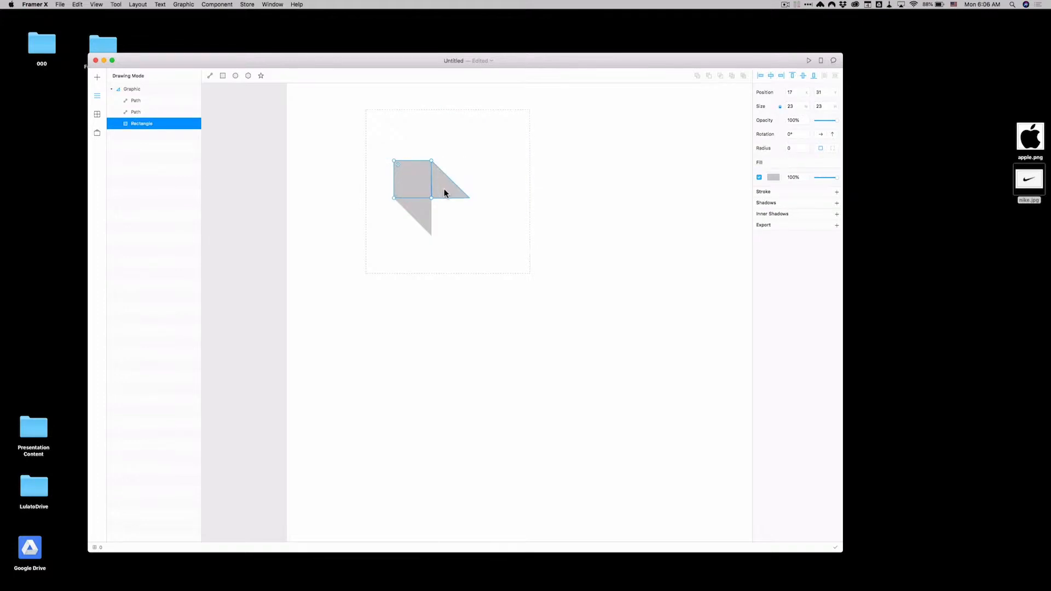
pyautogui.click(448, 191)
pyautogui.press('shift')
pyautogui.keyDown('shift'); pyautogui.click(423, 190); pyautogui.keyUp('shift')
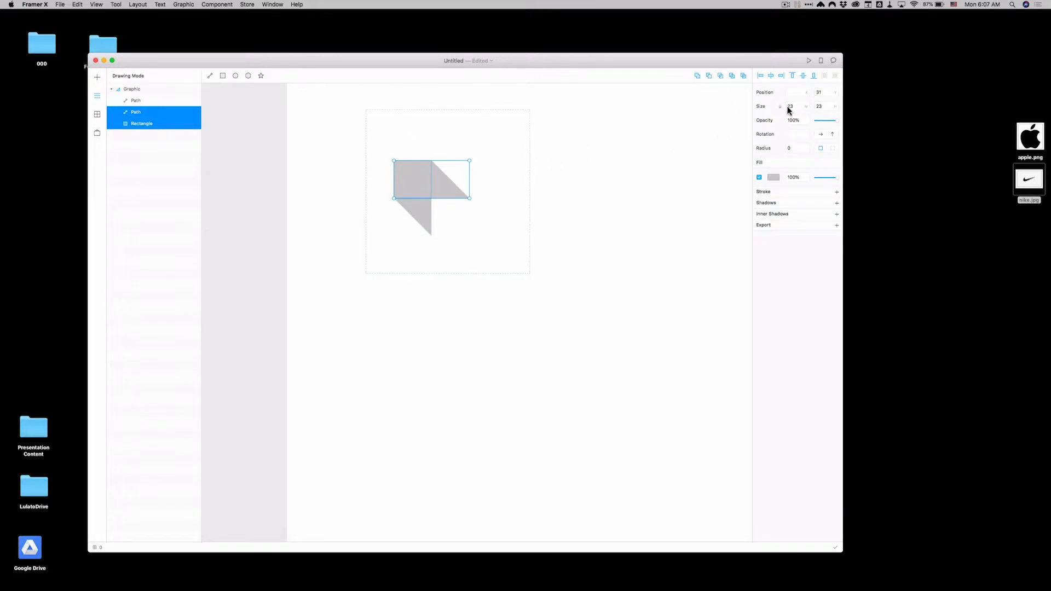
# Step: Unite the square and triangle into one shape and reselect the merged result
pyautogui.click(698, 76)
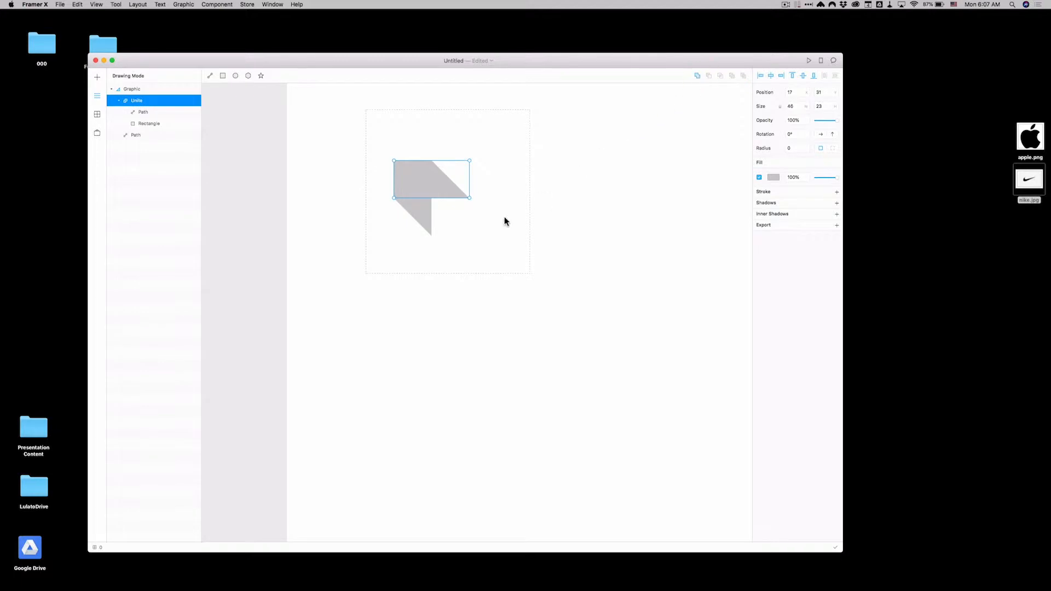
pyautogui.click(446, 221)
pyautogui.doubleClick(427, 192)
pyautogui.click(442, 172)
pyautogui.doubleClick(428, 174)
# Step: Give the united shape a pure bright red #FF0000 fill
pyautogui.click(774, 177)
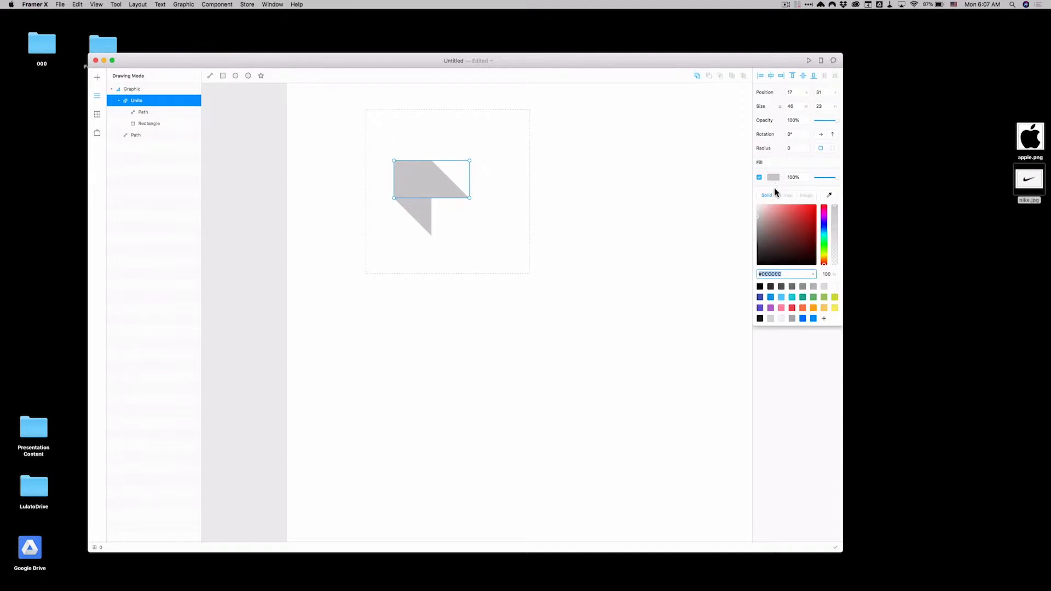
pyautogui.click(810, 207)
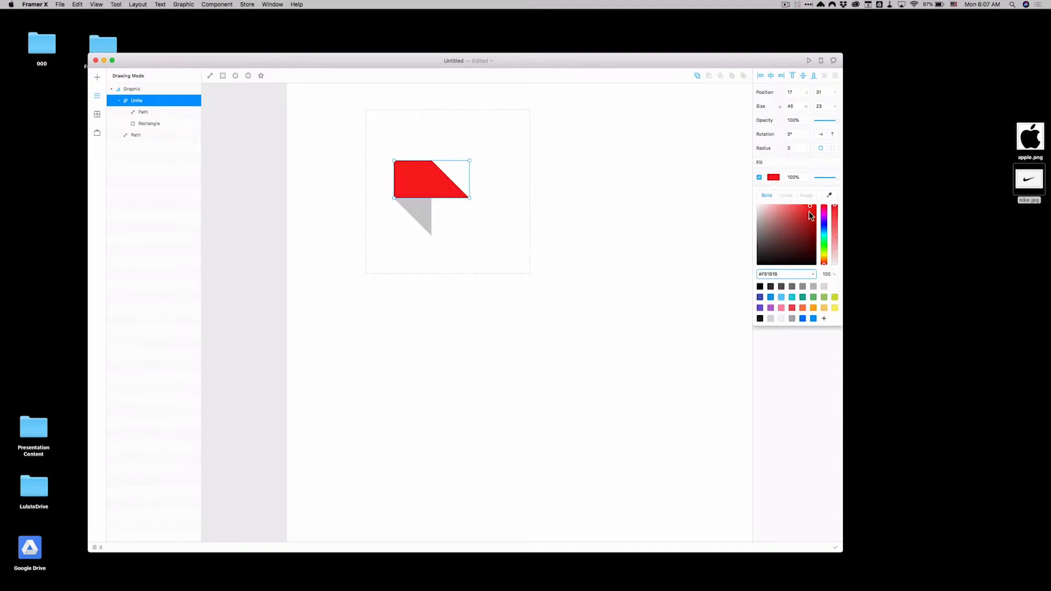
pyautogui.moveTo(809, 207); pyautogui.dragTo(816, 204)
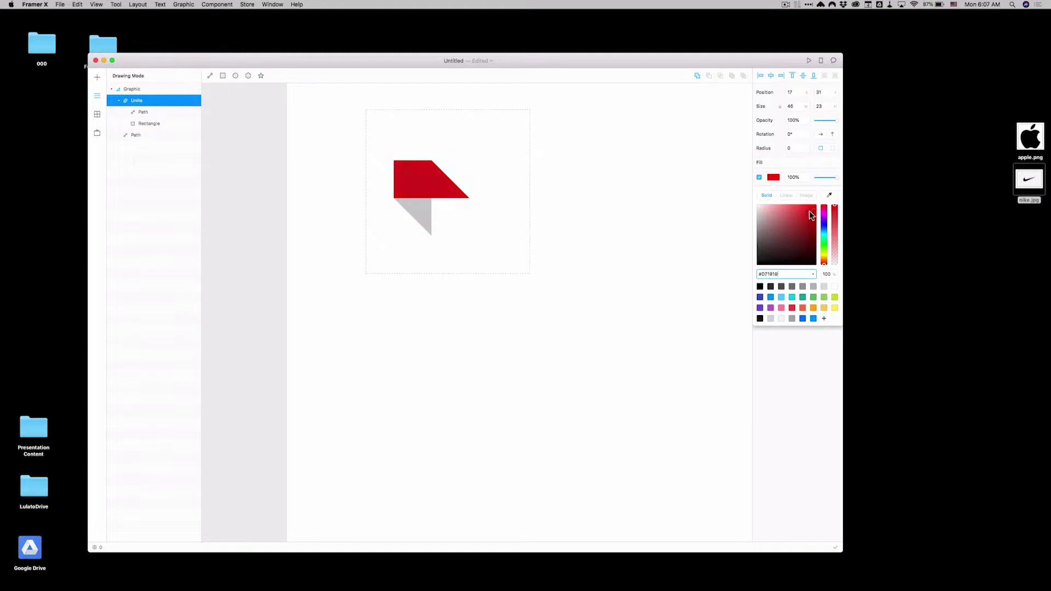
pyautogui.click(774, 178)
pyautogui.click(774, 178)
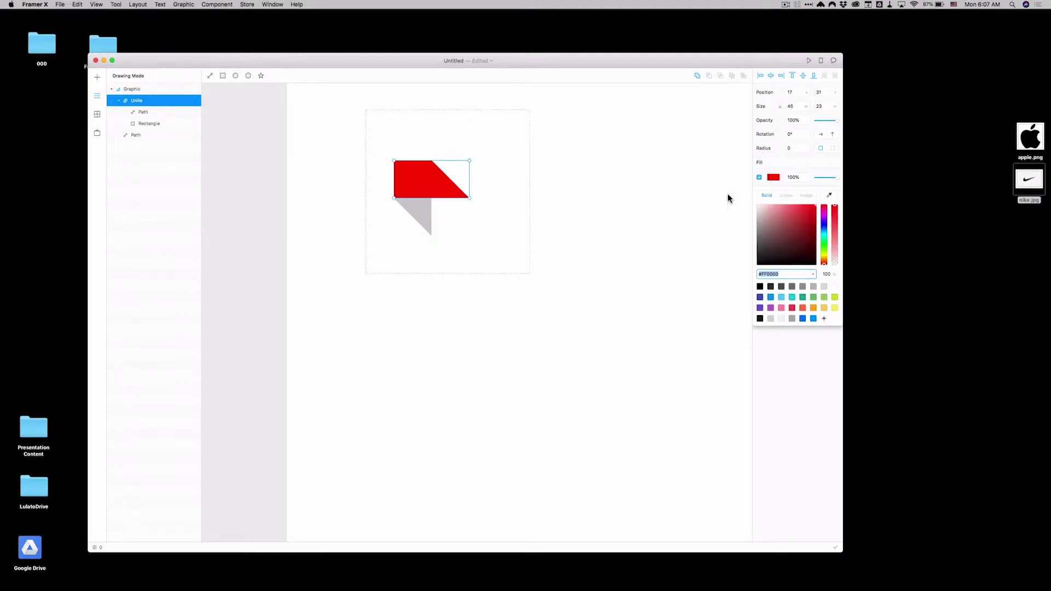
pyautogui.click(417, 190)
# Step: Duplicate the red shape above the original, flip it 180° and centre all three pieces in the frame
pyautogui.moveTo(443, 187); pyautogui.dragTo(440, 149)
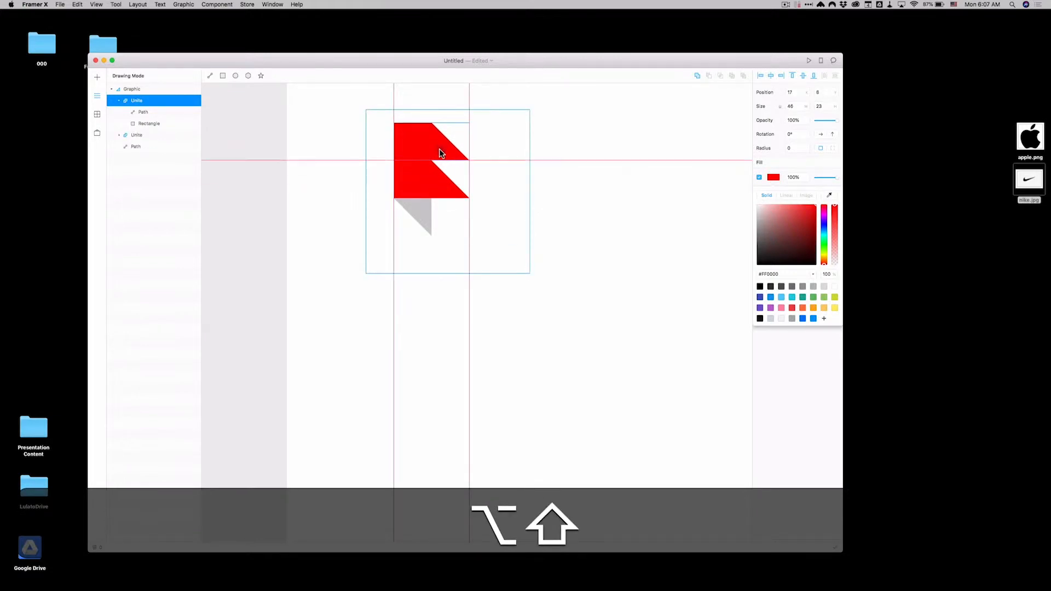
pyautogui.moveTo(440, 149)
pyautogui.mouseDown()
pyautogui.moveTo(381, 124)
pyautogui.moveTo(387, 120)
pyautogui.mouseUp()
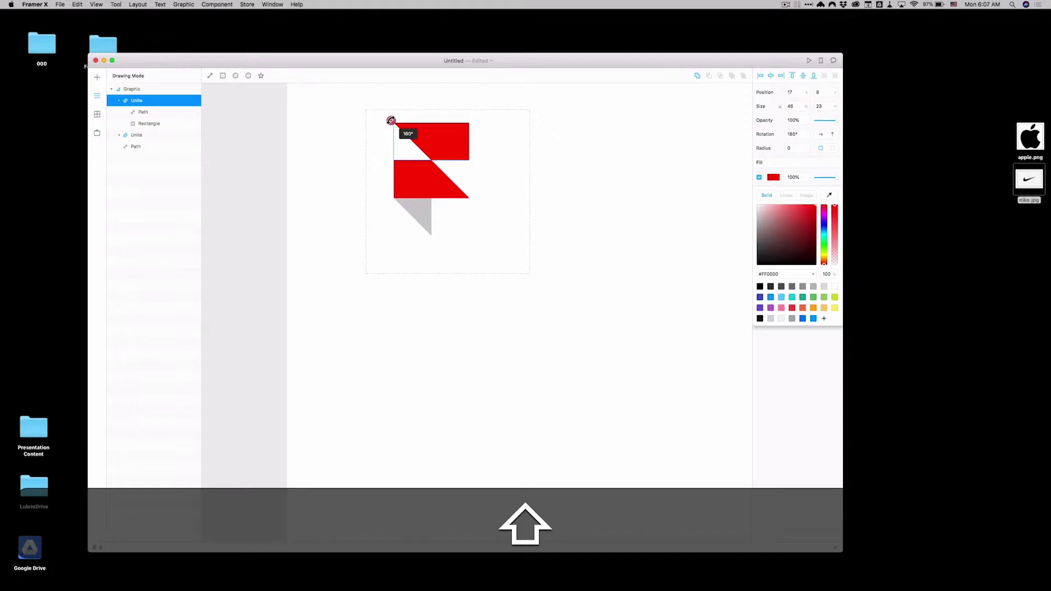
pyautogui.keyDown('shift'); pyautogui.click(431, 180); pyautogui.keyUp('shift')
pyautogui.keyDown('shift'); pyautogui.click(424, 210); pyautogui.keyUp('shift')
pyautogui.moveTo(437, 191); pyautogui.dragTo(453, 202)
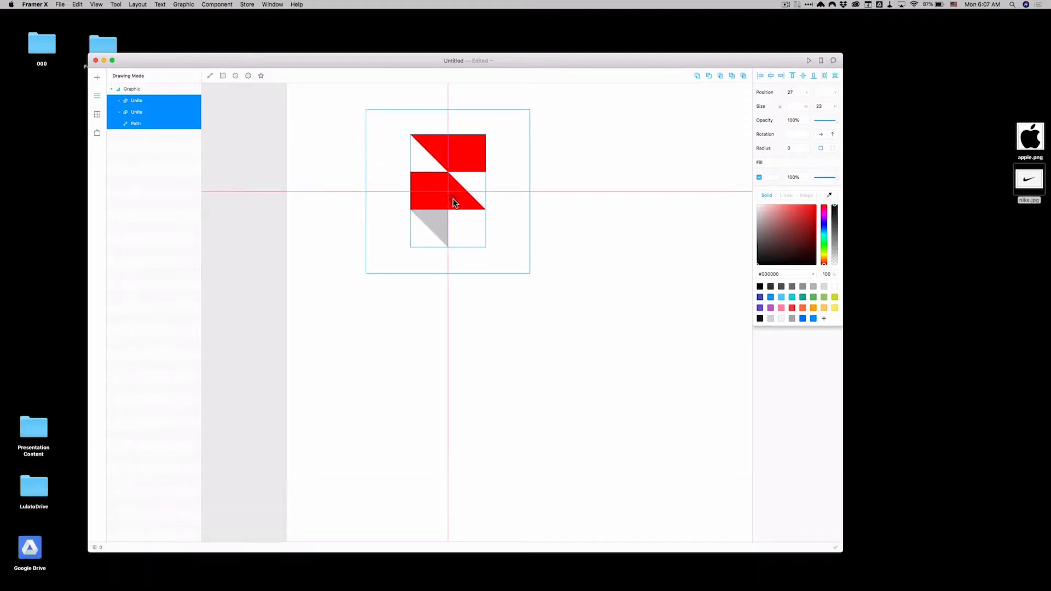
pyautogui.click(504, 195)
# Step: Colour the pieces light grey on top, blue in the middle and dark indigo for the bottom triangle
pyautogui.click(477, 161)
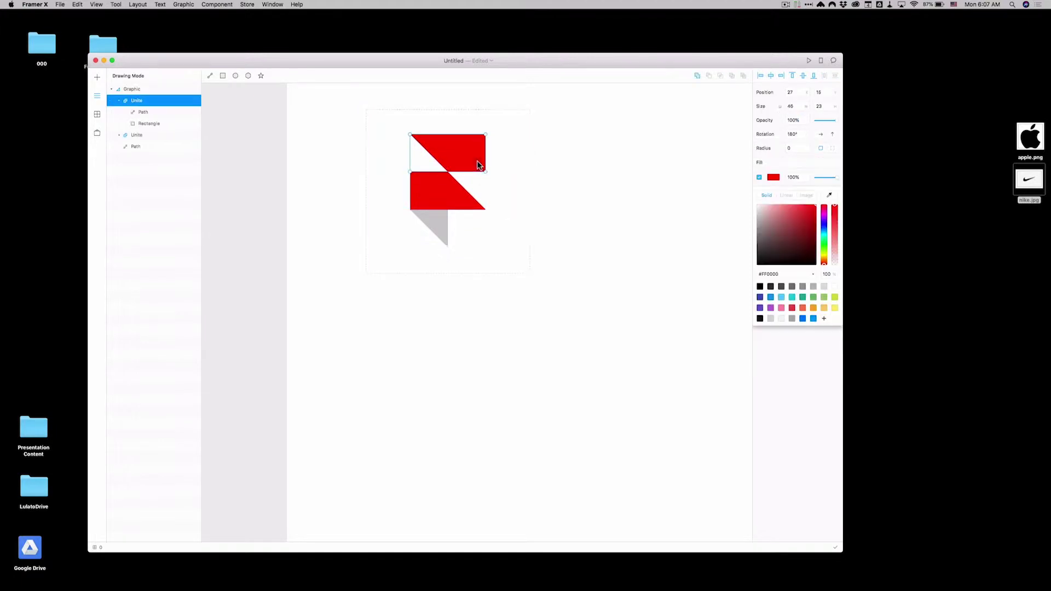
pyautogui.click(773, 299)
pyautogui.click(429, 189)
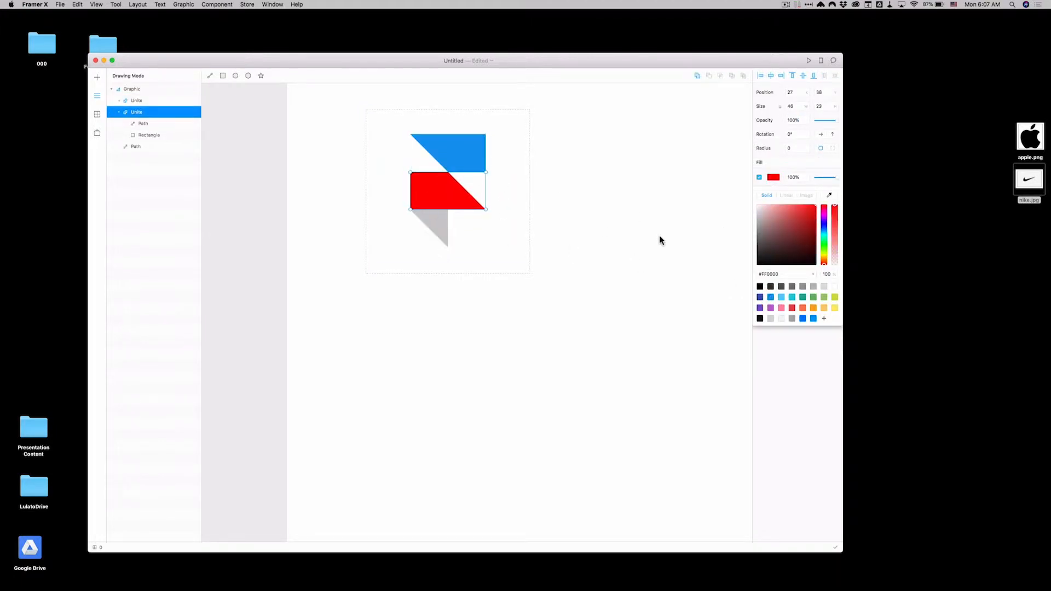
pyautogui.click(803, 317)
pyautogui.click(435, 230)
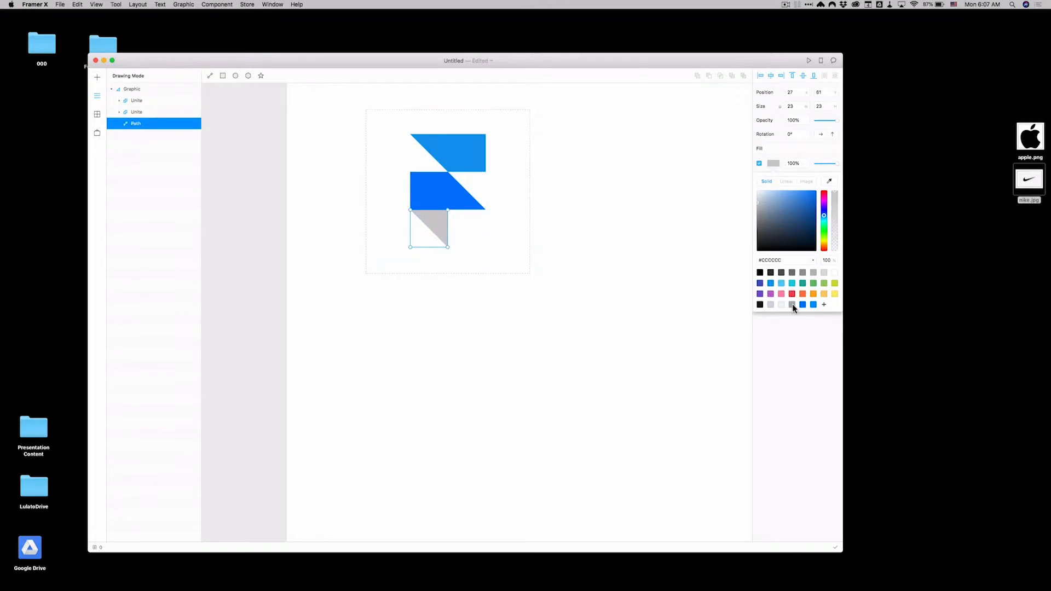
pyautogui.click(760, 284)
pyautogui.click(472, 155)
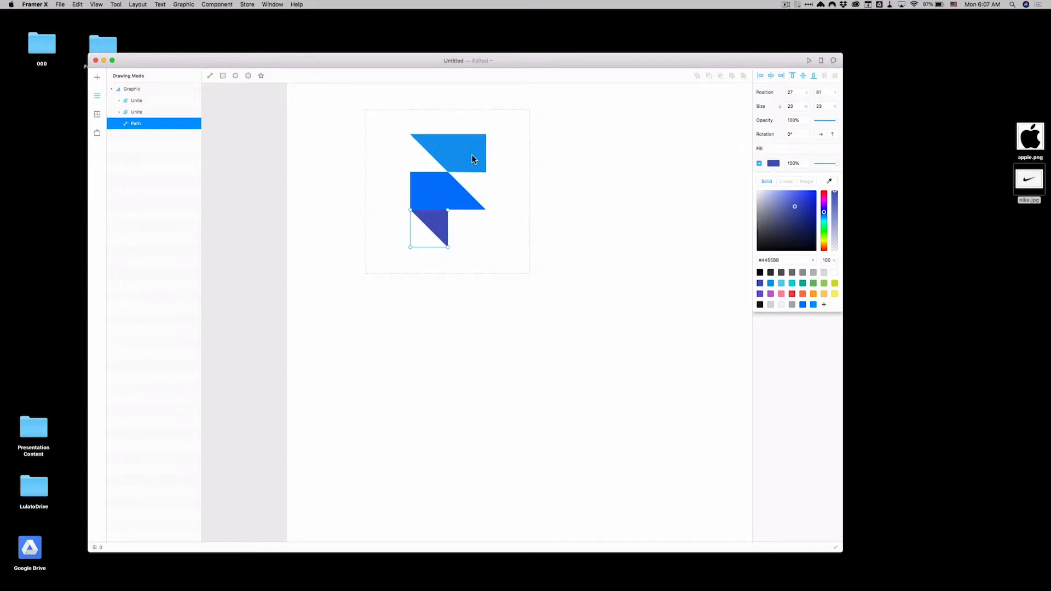
pyautogui.click(781, 320)
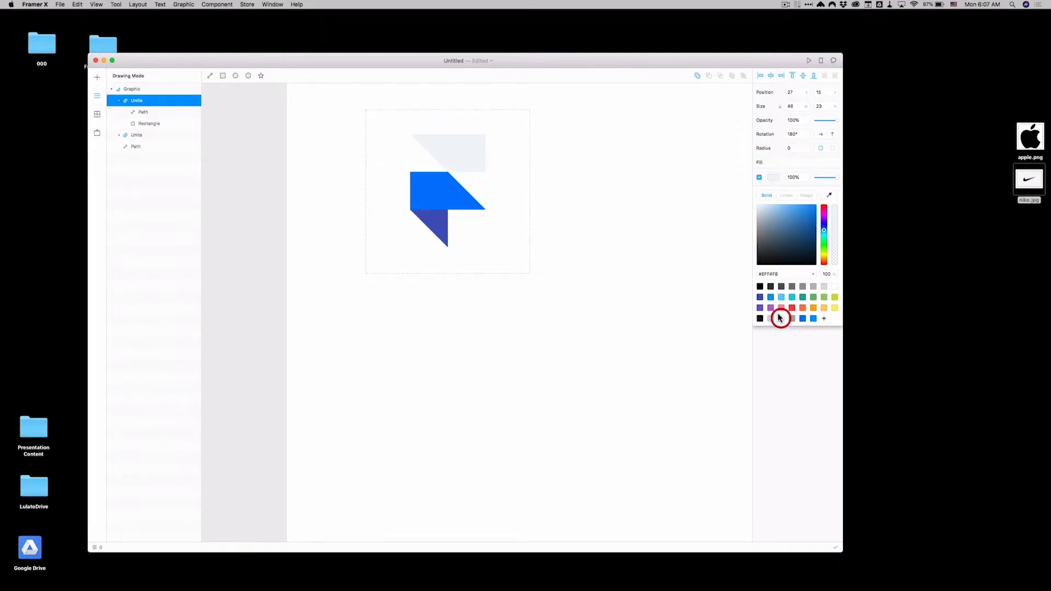
# Step: Zoom out to fit the whole iPhone artboard and select the finished logo graphic
pyautogui.keyDown('shift'); pyautogui.click(443, 219); pyautogui.keyUp('shift')
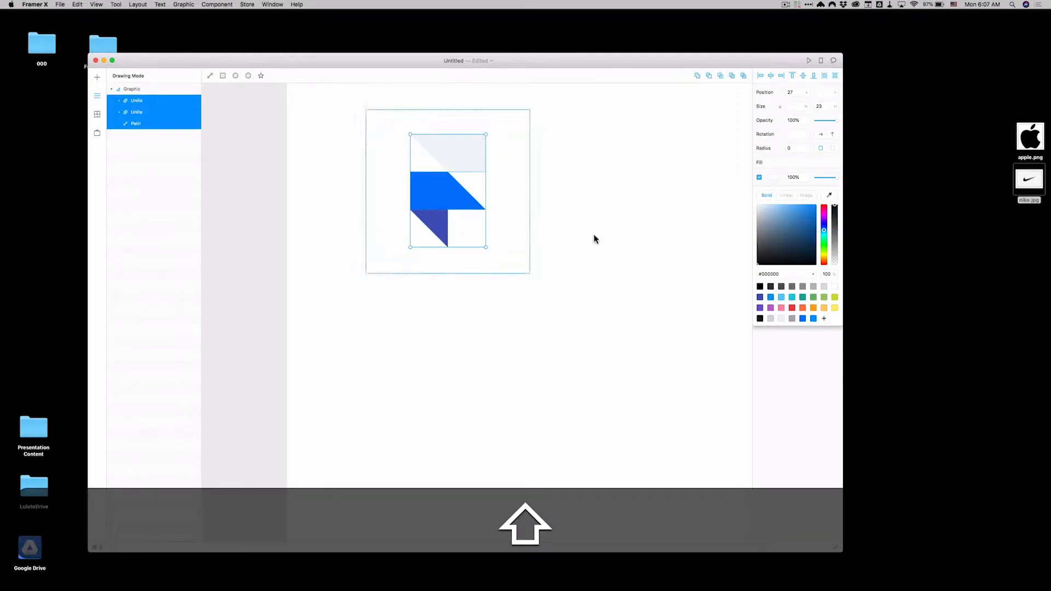
pyautogui.click(520, 176)
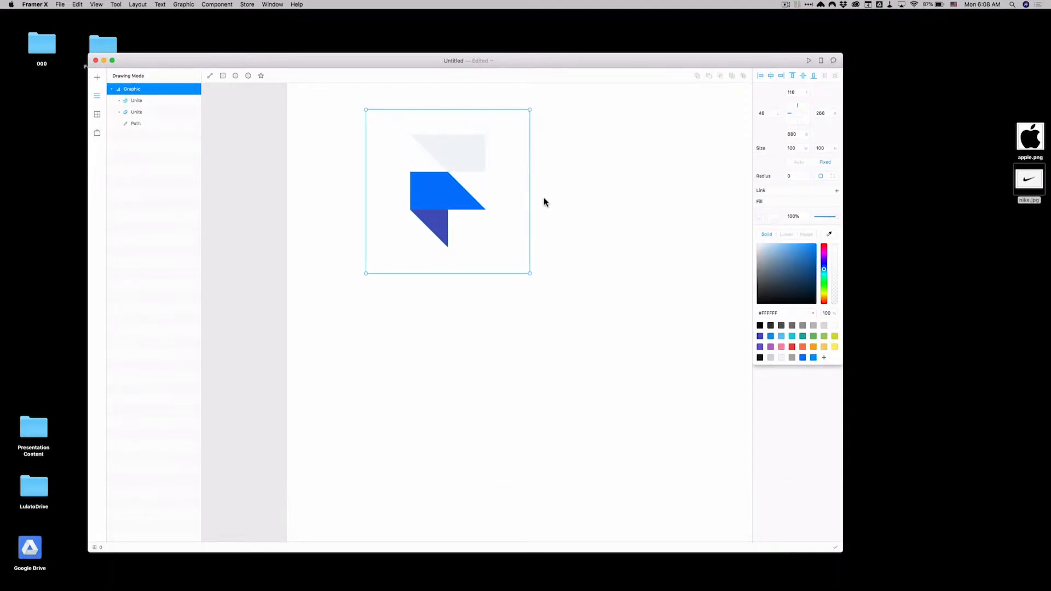
pyautogui.press('z')
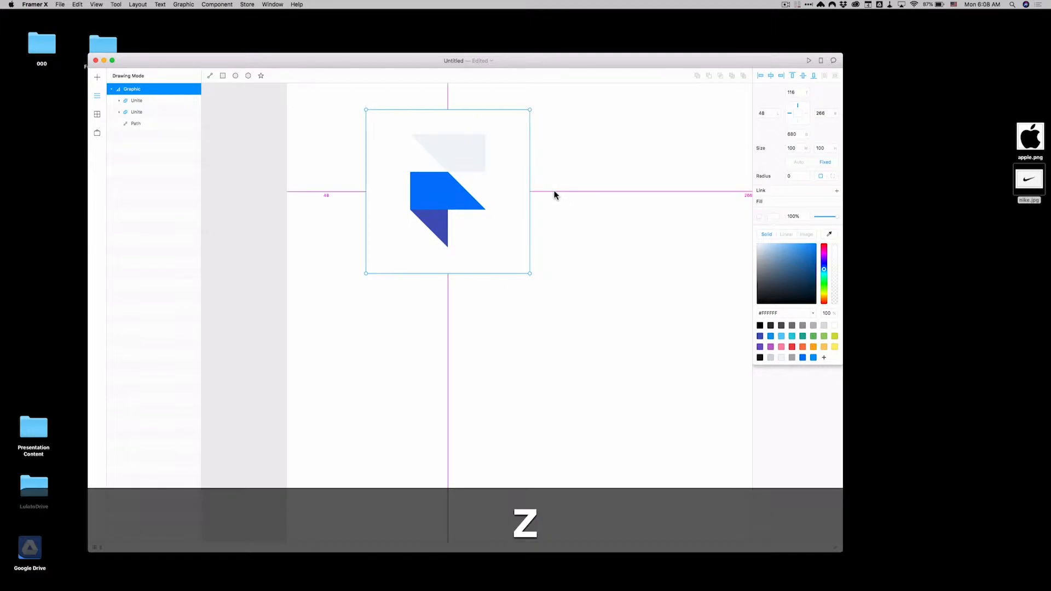
pyautogui.hotkey('shift', '1')
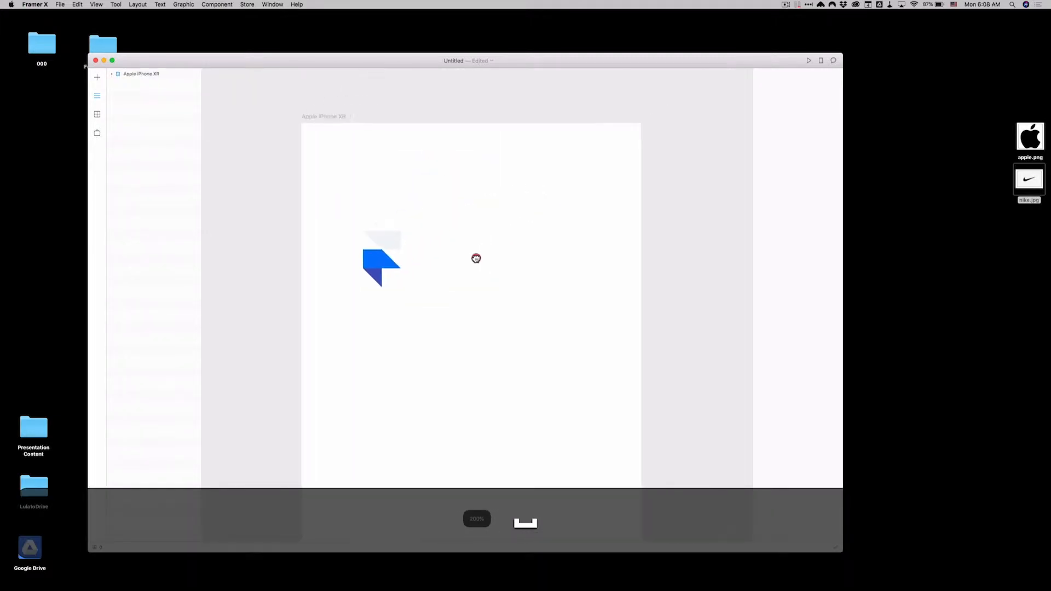
pyautogui.click(371, 271)
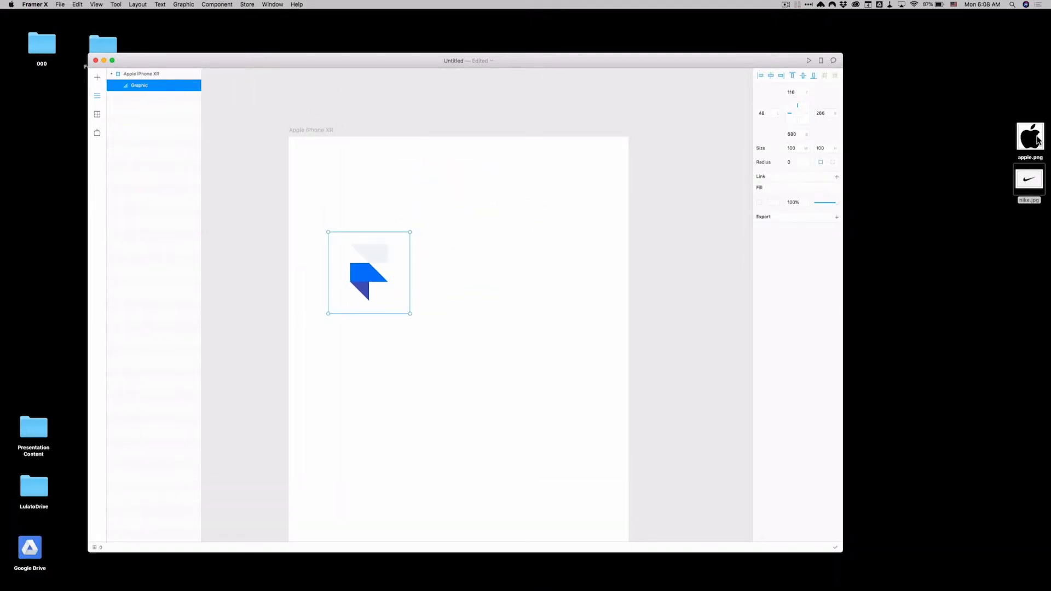
# Step: Drop the Nike swoosh image onto the canvas beside the artboard and resize it proportionally
pyautogui.moveTo(1031, 180); pyautogui.dragTo(539, 249)
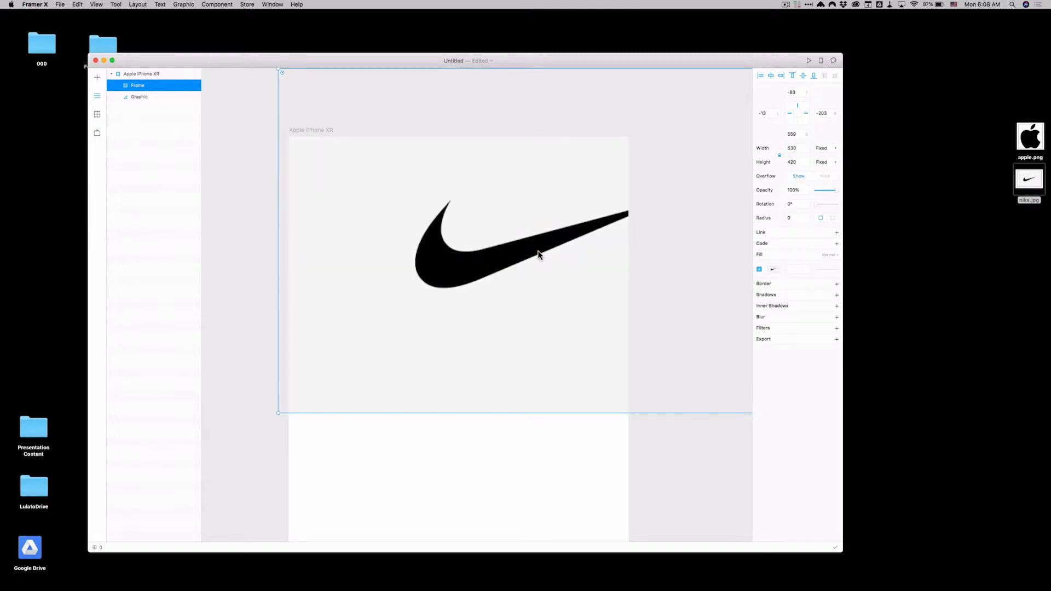
pyautogui.press('z')
pyautogui.moveTo(509, 214)
pyautogui.mouseDown()
pyautogui.moveTo(693, 249)
pyautogui.moveTo(542, 266)
pyautogui.mouseUp()
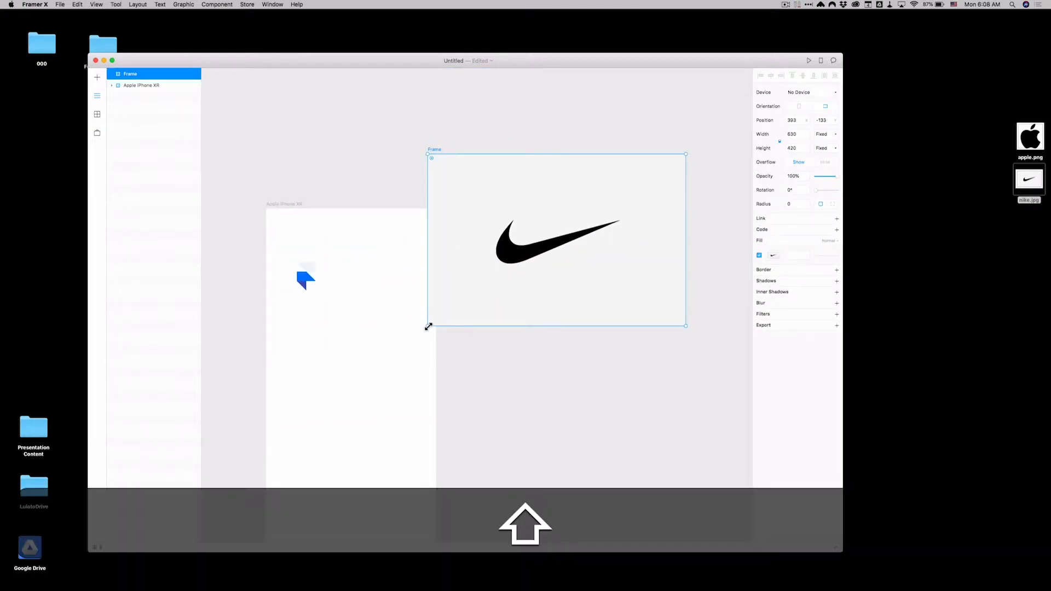
pyautogui.moveTo(428, 326); pyautogui.dragTo(606, 202)
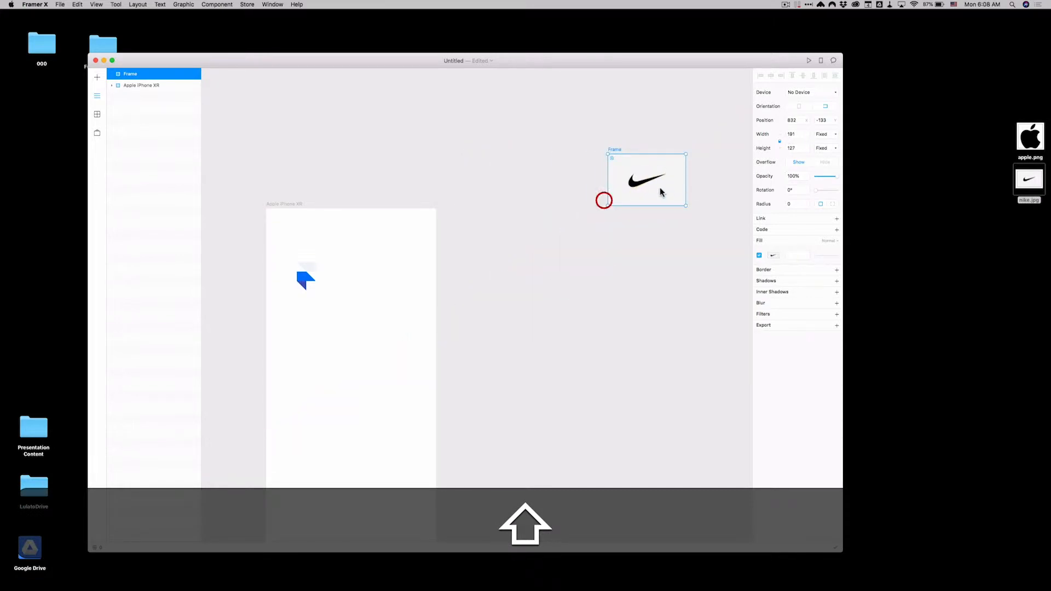
pyautogui.moveTo(662, 192); pyautogui.dragTo(739, 157)
pyautogui.moveTo(627, 286); pyautogui.dragTo(666, 276)
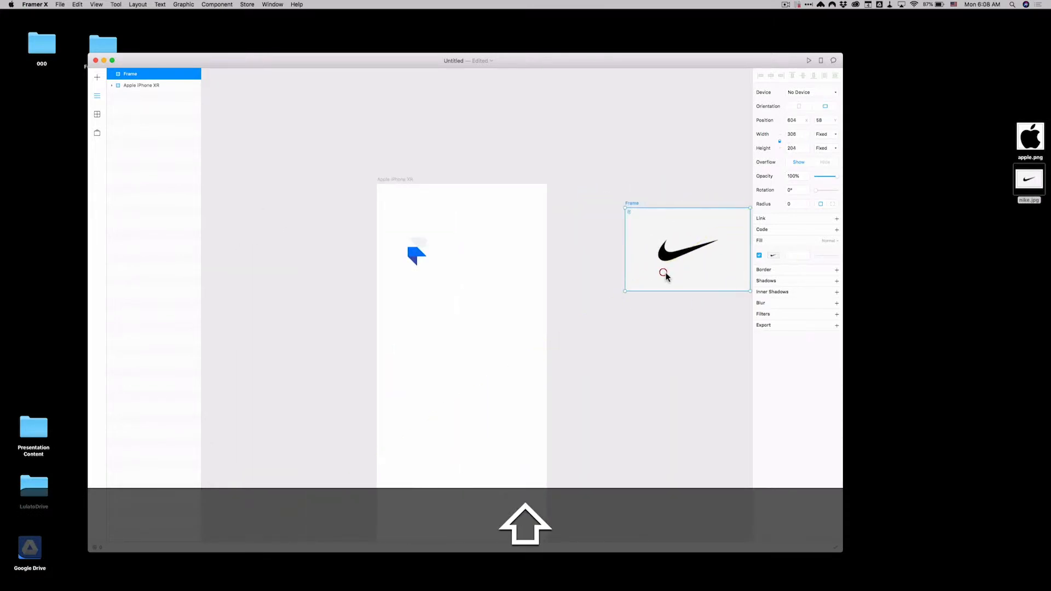
pyautogui.click(667, 247)
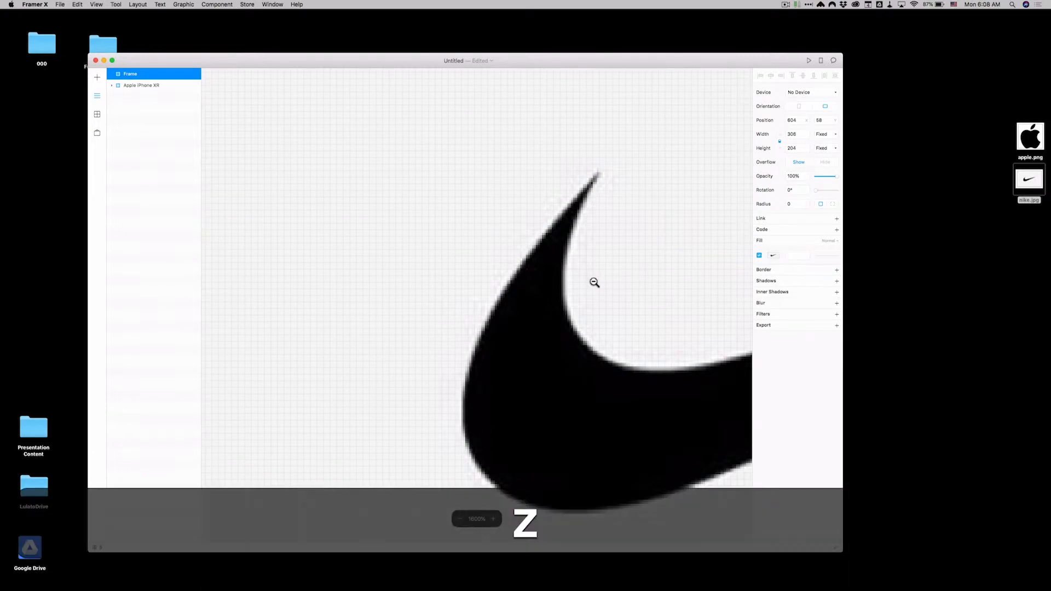
pyautogui.keyDown('alt'); pyautogui.click(595, 283); pyautogui.keyUp('alt')
pyautogui.keyDown('alt'); pyautogui.click(579, 291); pyautogui.keyUp('alt')
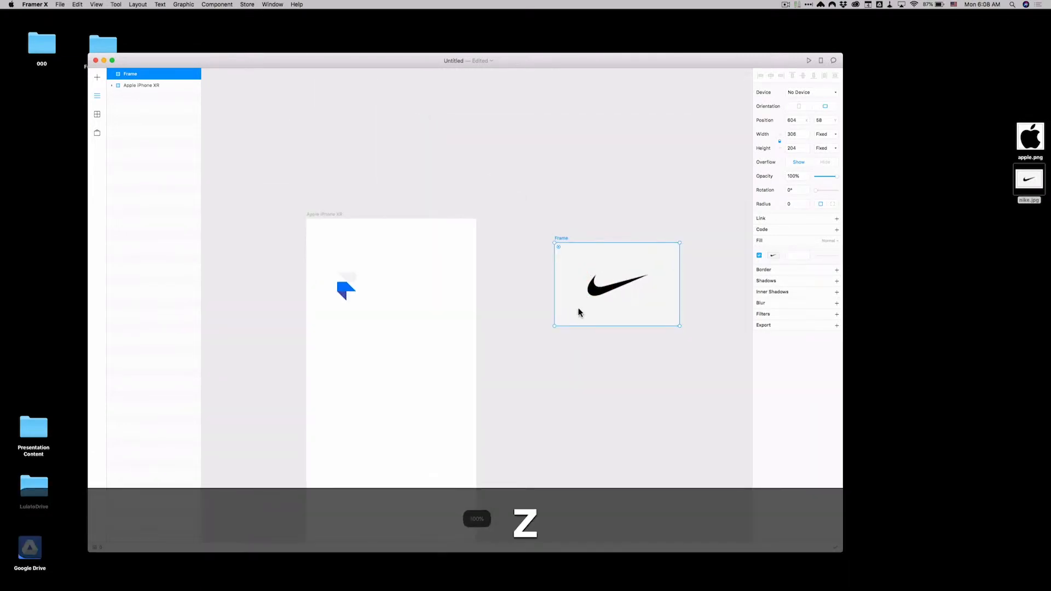
# Step: Move the swoosh frame into the iPhone XR artboard, shrink it to 220 wide and zoom in on it
pyautogui.moveTo(580, 311)
pyautogui.mouseDown()
pyautogui.moveTo(645, 257)
pyautogui.moveTo(436, 355)
pyautogui.moveTo(428, 340)
pyautogui.mouseUp()
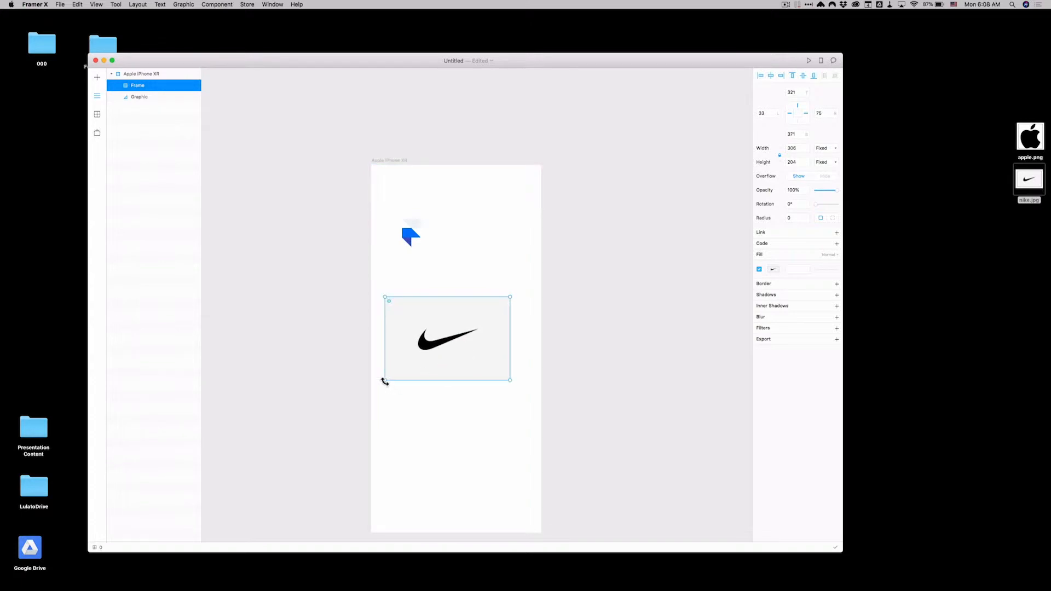
pyautogui.moveTo(384, 381); pyautogui.dragTo(421, 358)
pyautogui.hotkey('shift', 'z')
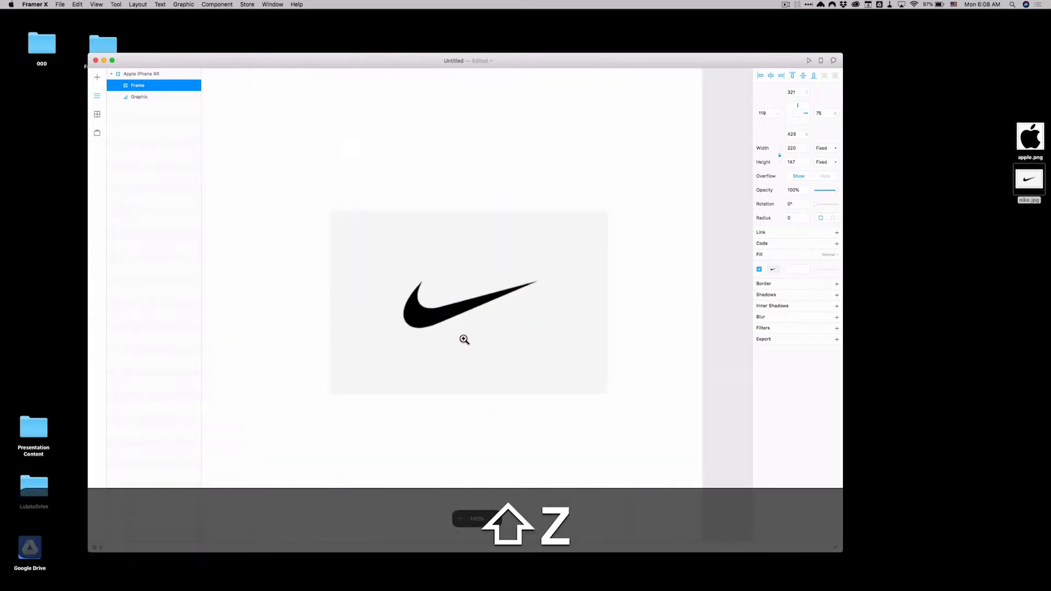
pyautogui.click(464, 339)
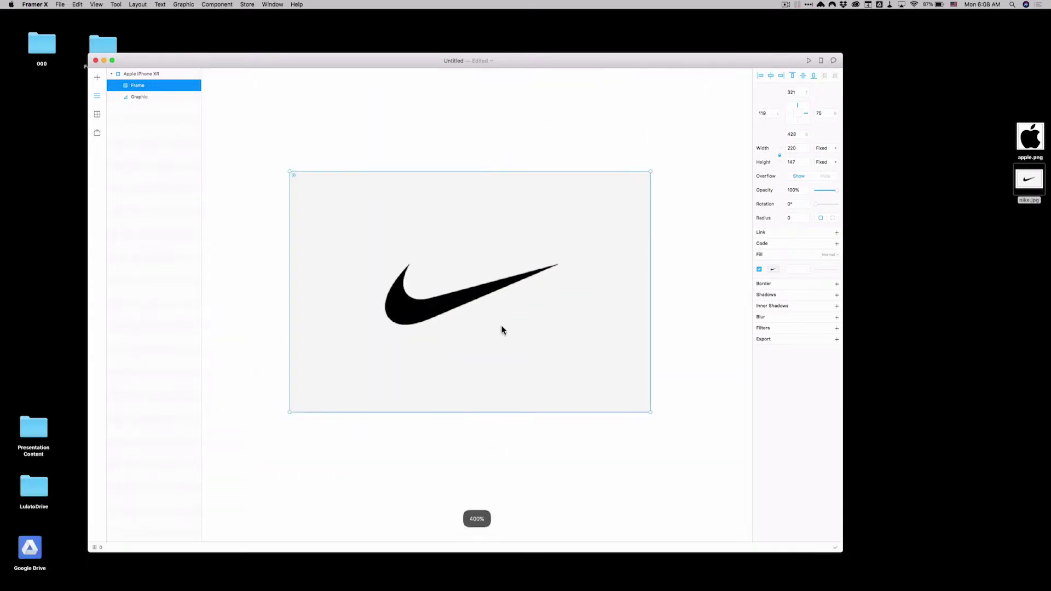
pyautogui.click(97, 76)
# Step: Draw a graphic container over the swoosh and pen a closed three-point triangular test path
pyautogui.click(132, 227)
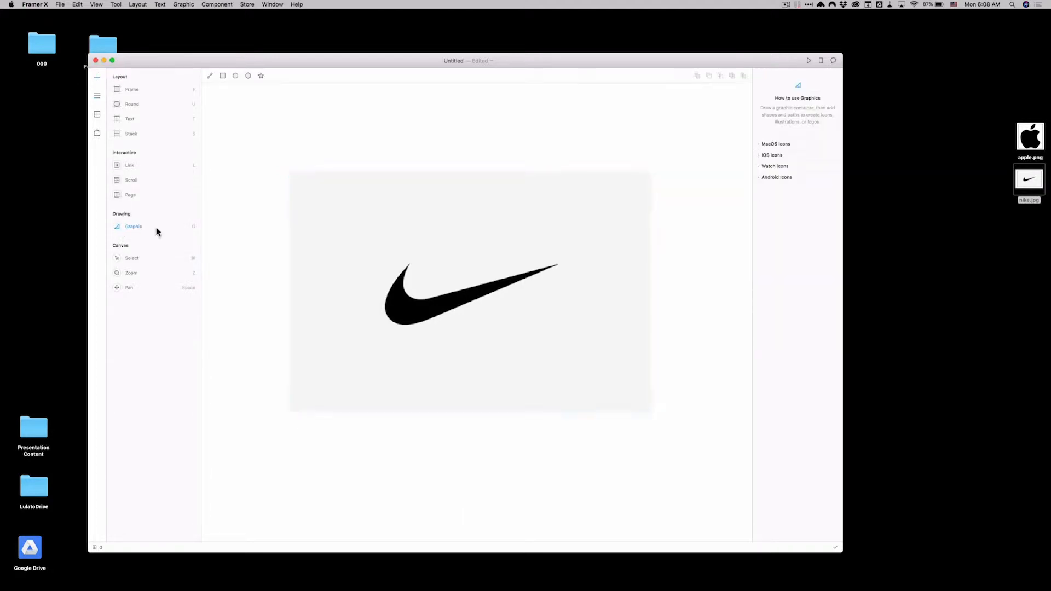
pyautogui.moveTo(353, 225)
pyautogui.mouseDown()
pyautogui.moveTo(596, 339)
pyautogui.moveTo(592, 355)
pyautogui.mouseUp()
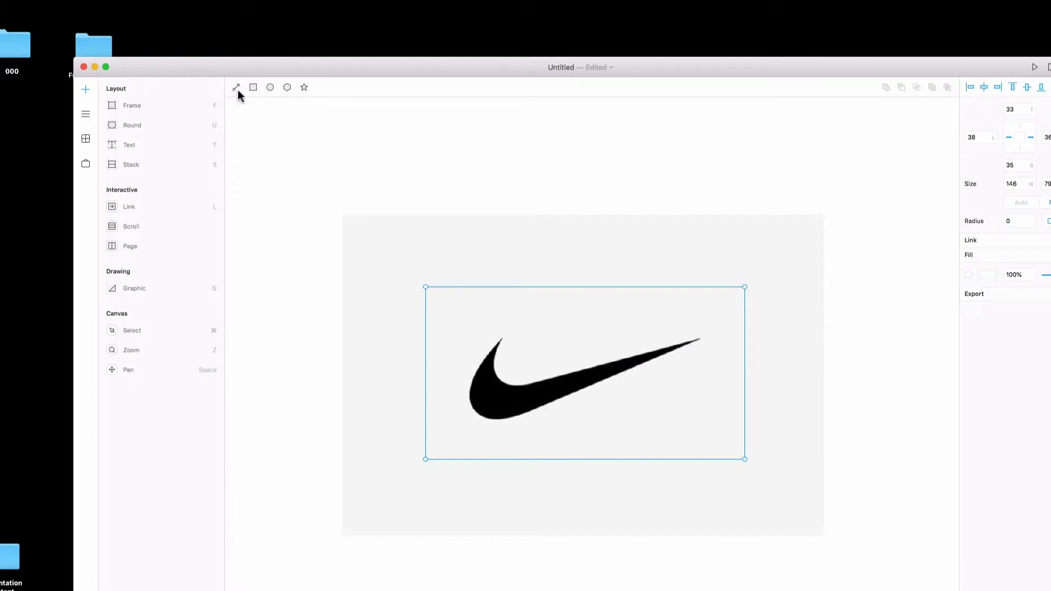
pyautogui.click(238, 88)
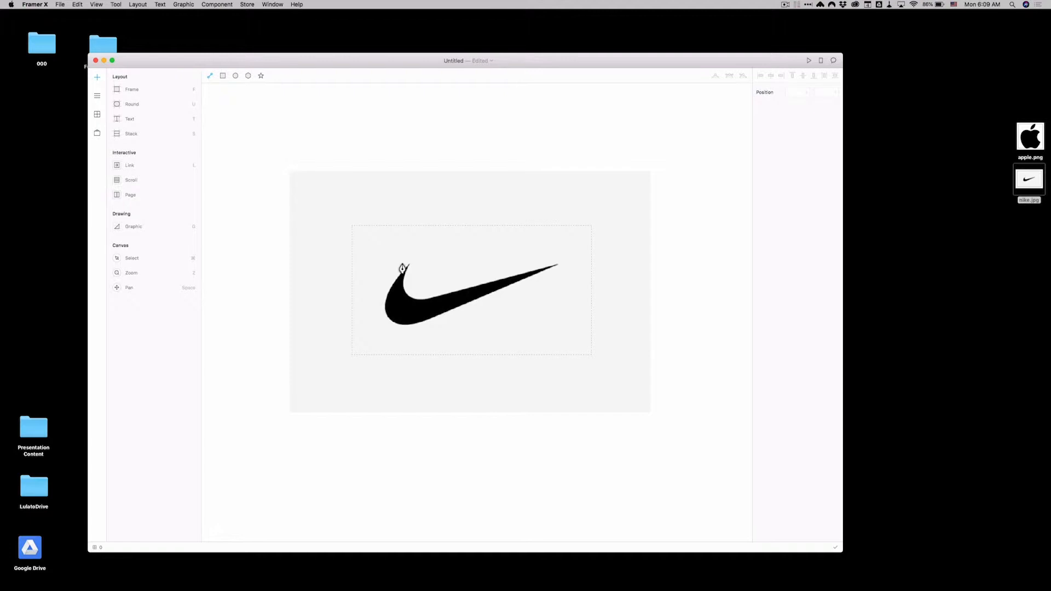
pyautogui.click(541, 247)
pyautogui.click(434, 247)
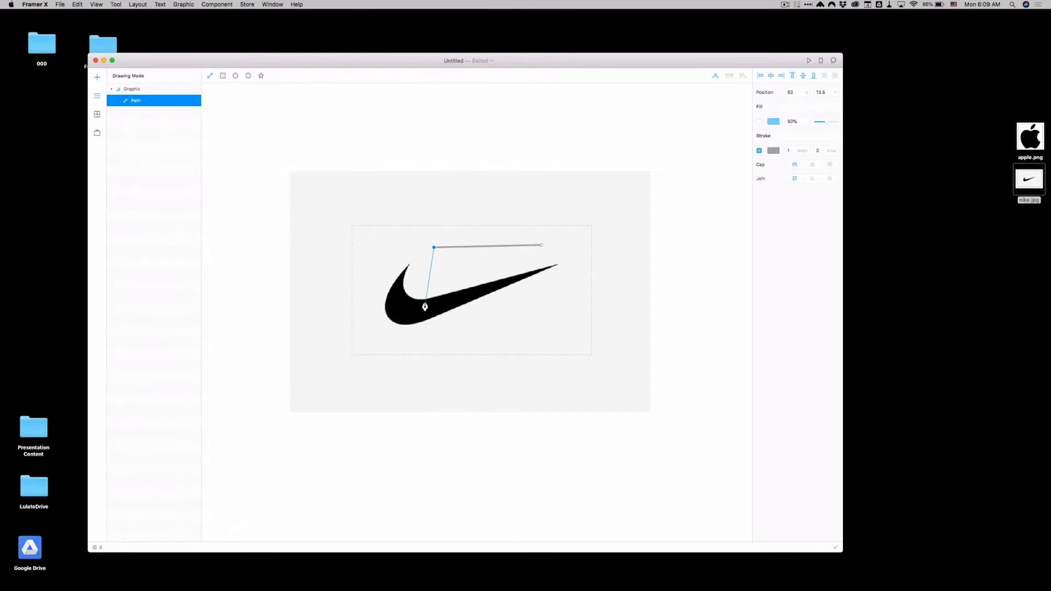
pyautogui.click(425, 301)
pyautogui.click(541, 248)
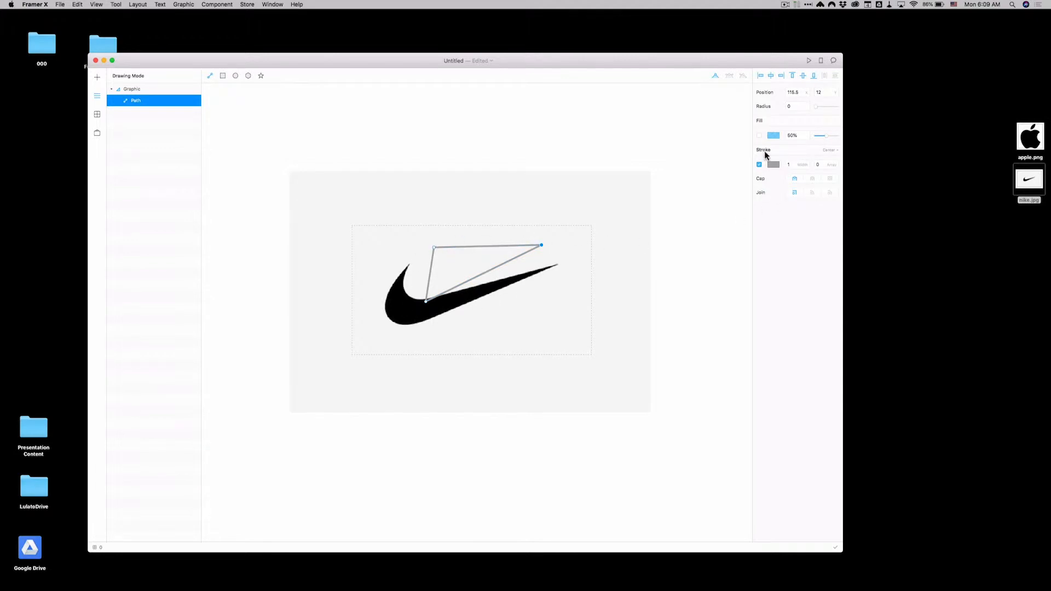
# Step: Enable the triangle's fill and set it to solid green
pyautogui.click(759, 136)
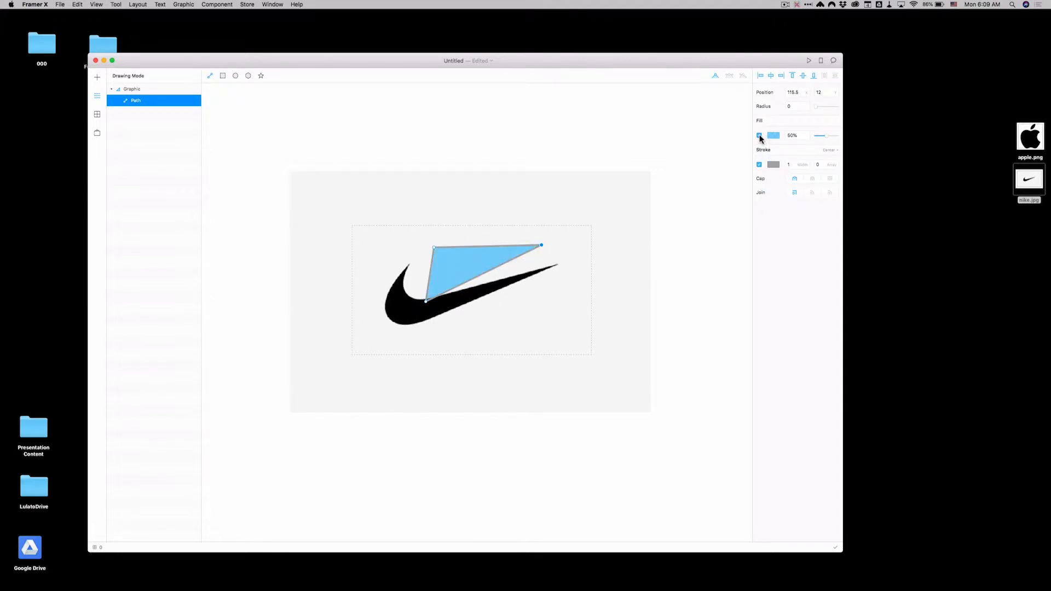
pyautogui.click(773, 136)
pyautogui.moveTo(782, 186); pyautogui.dragTo(793, 183)
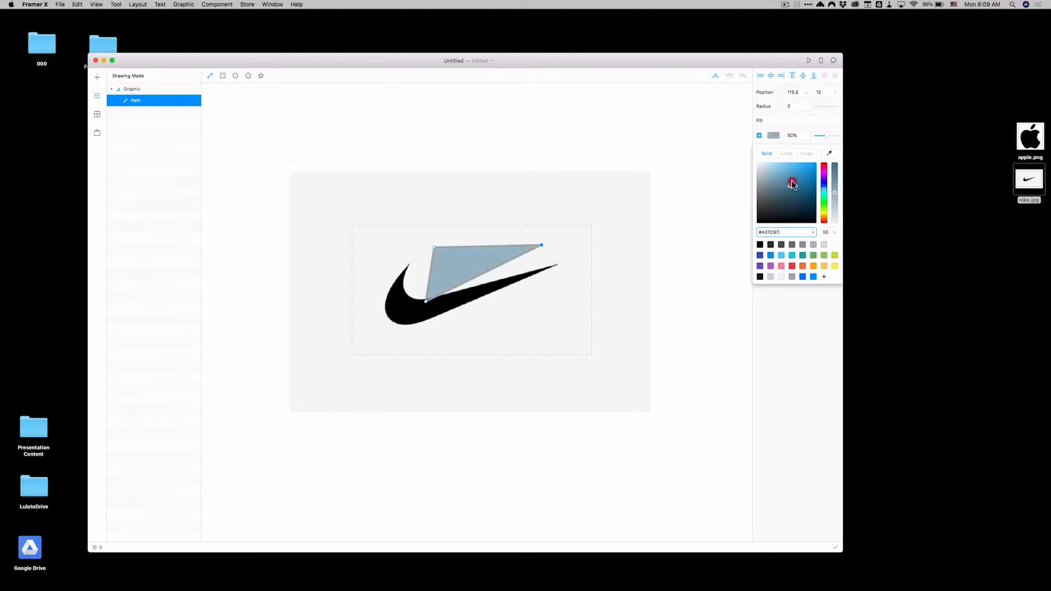
pyautogui.click(804, 257)
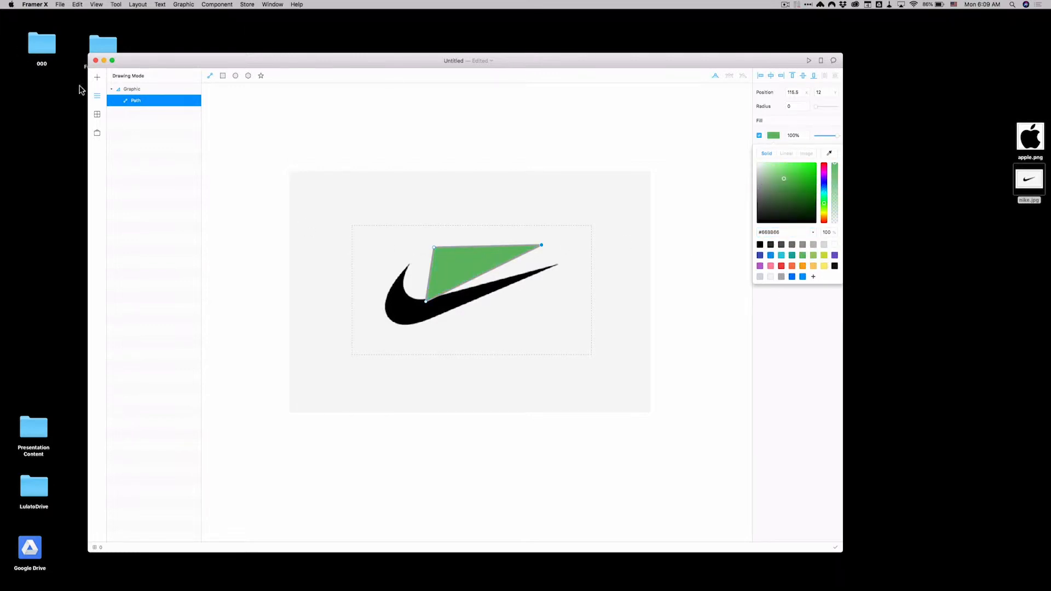
pyautogui.click(156, 102)
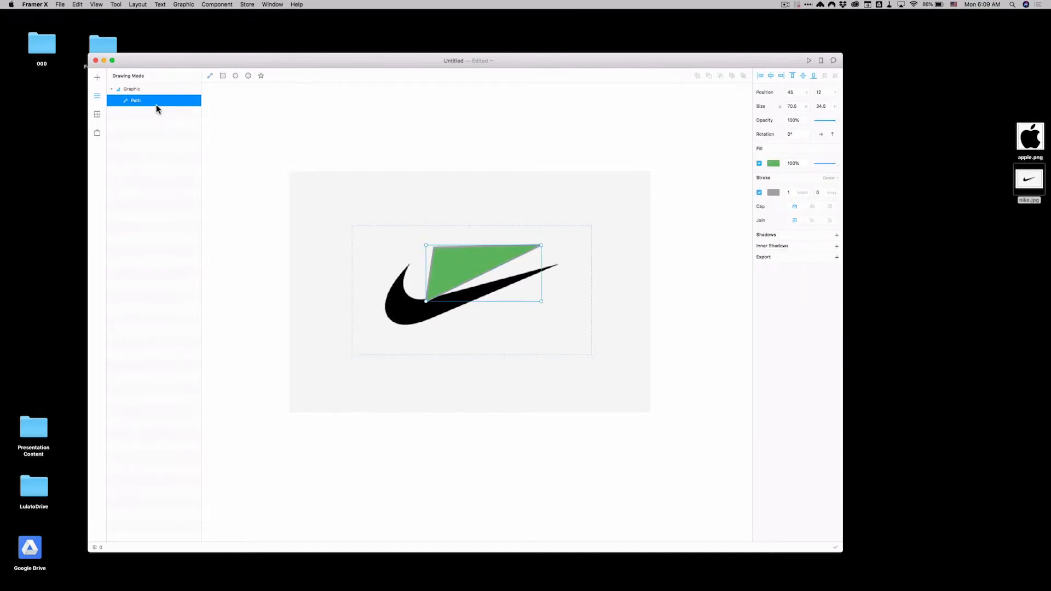
# Step: Delete the test triangle, zoom in and start a pen path at the swoosh's upper tip with its curve handle aligned
pyautogui.press('BackSpace')
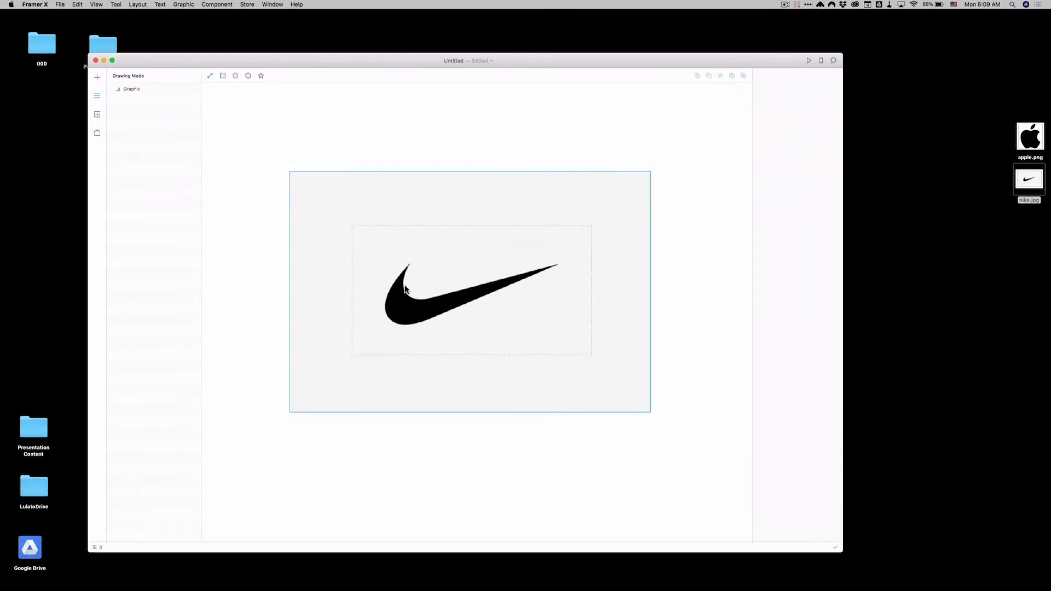
pyautogui.press('z')
pyautogui.click(418, 301)
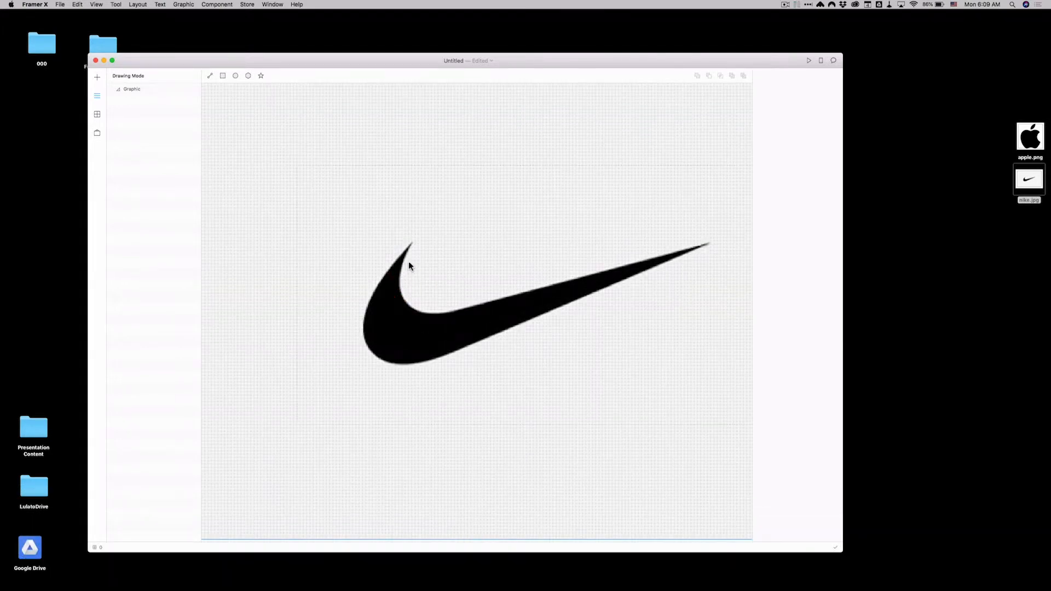
pyautogui.click(210, 74)
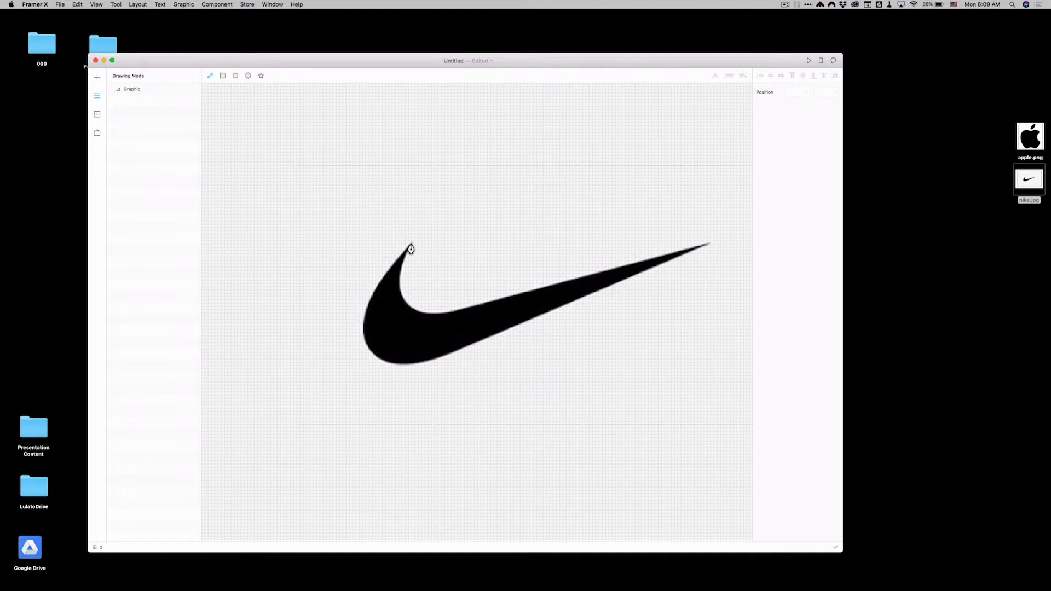
pyautogui.moveTo(411, 249); pyautogui.dragTo(405, 248)
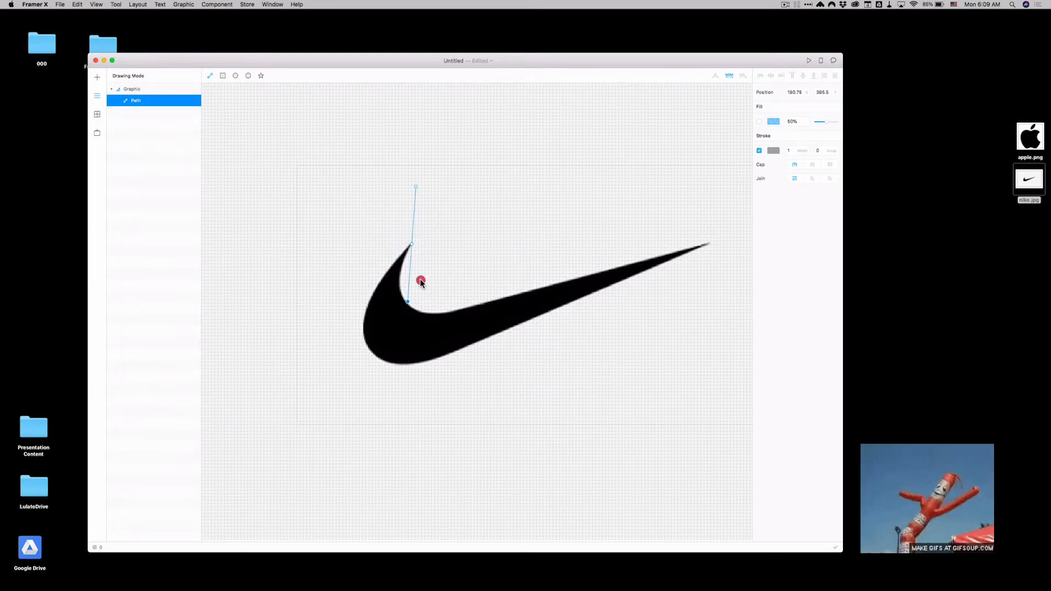
pyautogui.moveTo(405, 248); pyautogui.dragTo(423, 265)
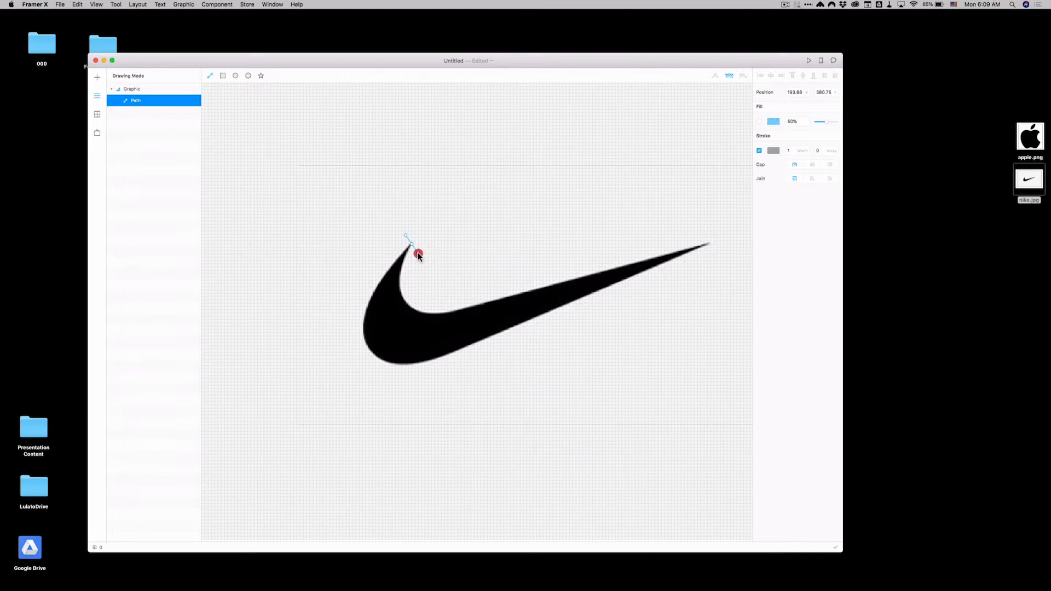
pyautogui.moveTo(424, 265)
pyautogui.mouseDown()
pyautogui.moveTo(434, 276)
pyautogui.moveTo(421, 267)
pyautogui.mouseUp()
pyautogui.moveTo(424, 267); pyautogui.dragTo(424, 271)
# Step: Place curved anchors around the inner curve, right tip, bottom and left edge, closing at the top tip
pyautogui.click(436, 319)
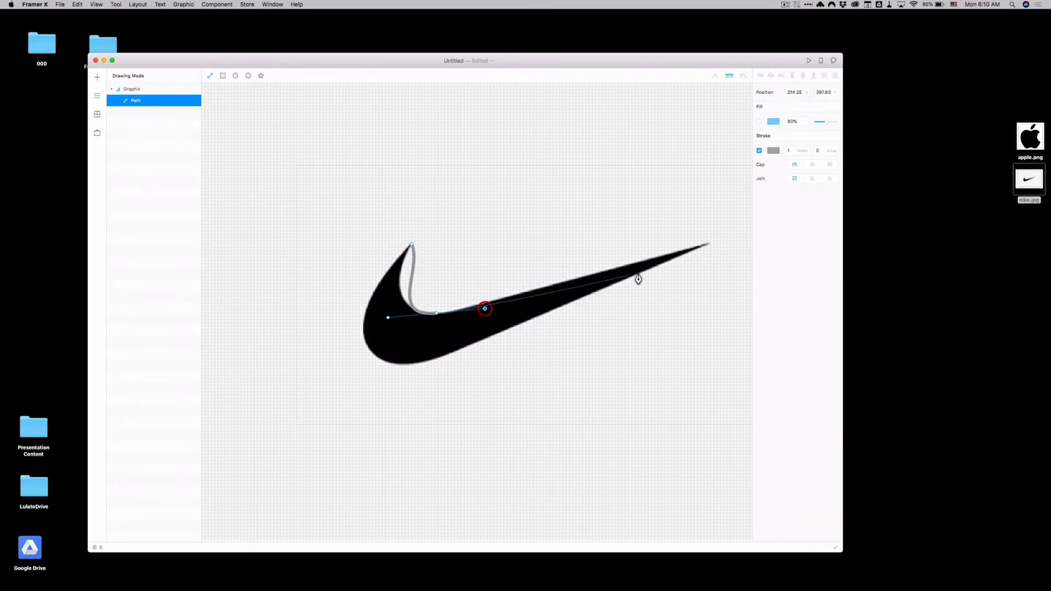
pyautogui.moveTo(706, 250); pyautogui.dragTo(690, 261)
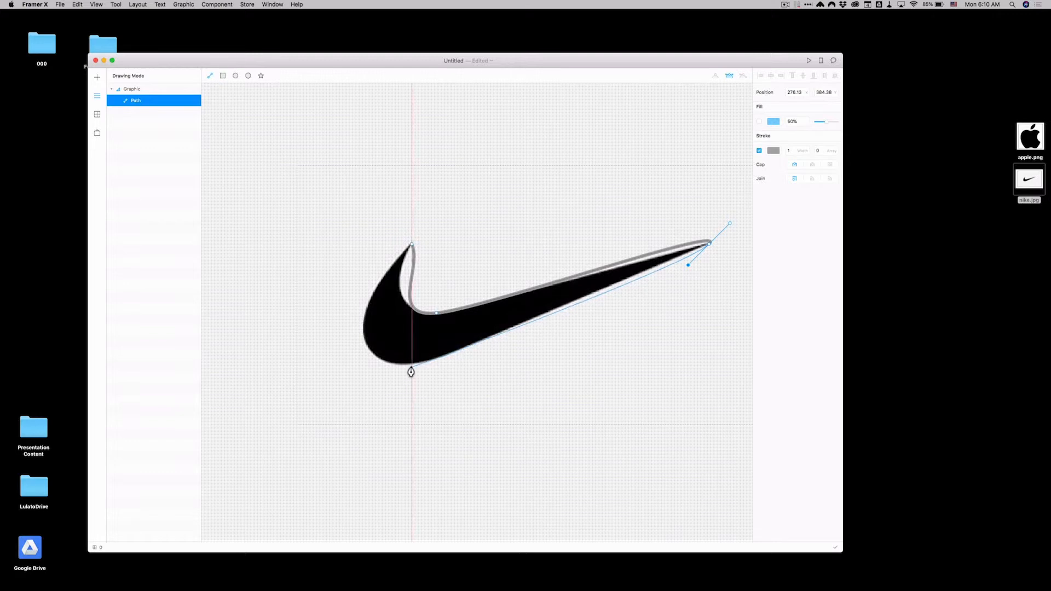
pyautogui.moveTo(411, 370); pyautogui.dragTo(380, 384)
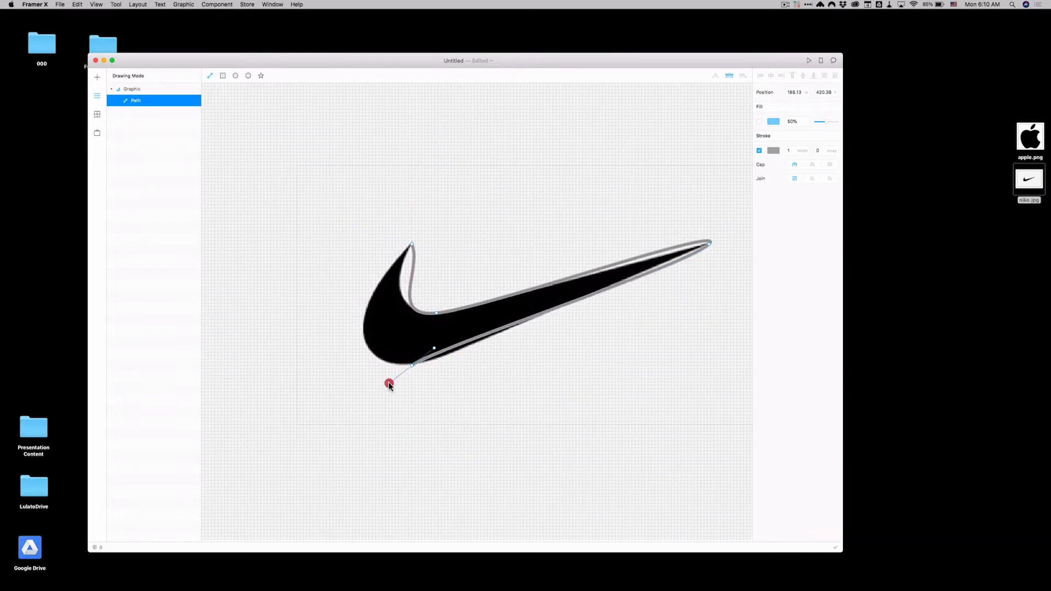
pyautogui.click(362, 328)
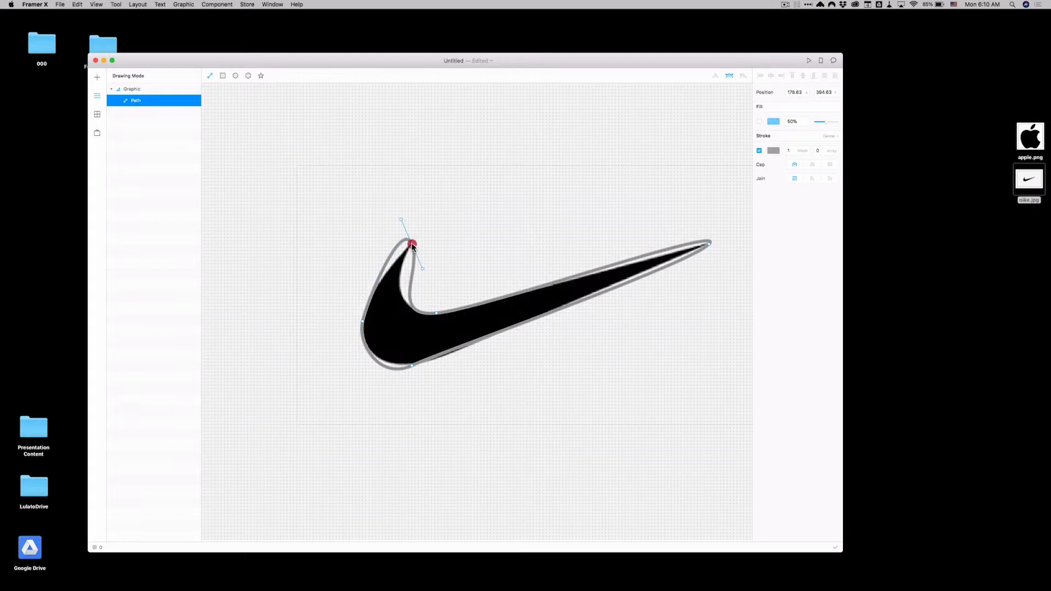
pyautogui.moveTo(409, 249); pyautogui.dragTo(411, 245)
# Step: Convert the top and right tips to sharp corners, reshape the upper-left curve and add a bottom-edge anchor
pyautogui.click(412, 245)
pyautogui.keyDown('alt'); pyautogui.click(412, 244); pyautogui.keyUp('alt')
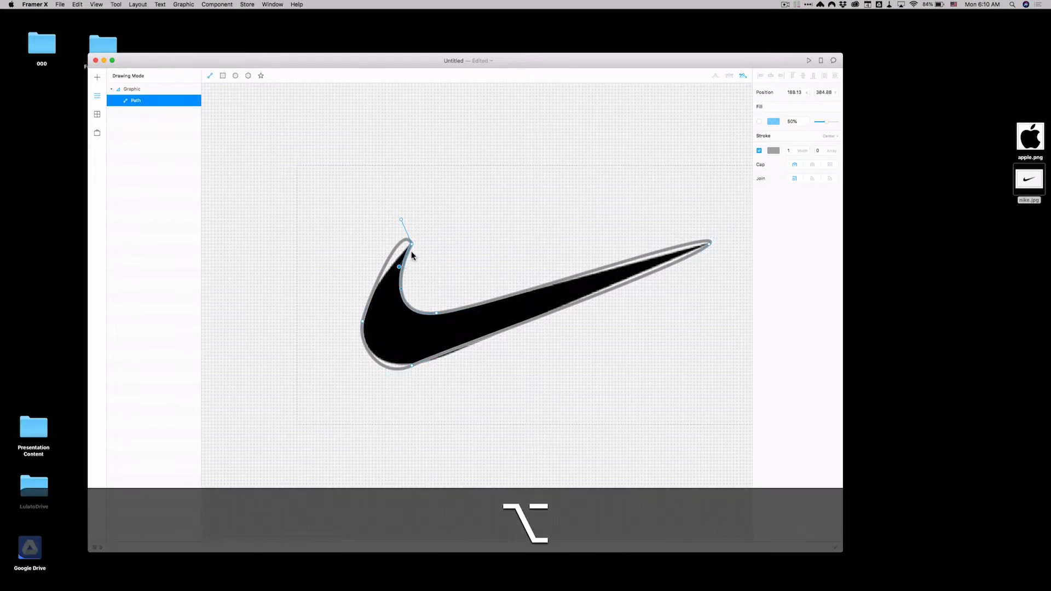
pyautogui.keyDown('alt'); pyautogui.click(356, 300); pyautogui.keyUp('alt')
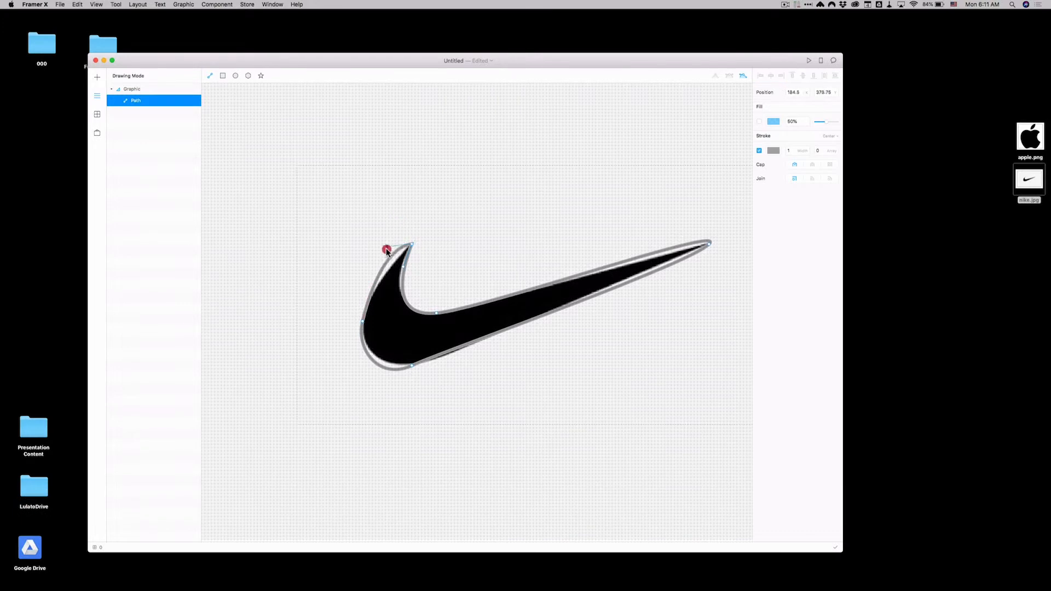
pyautogui.moveTo(412, 244); pyautogui.dragTo(397, 269)
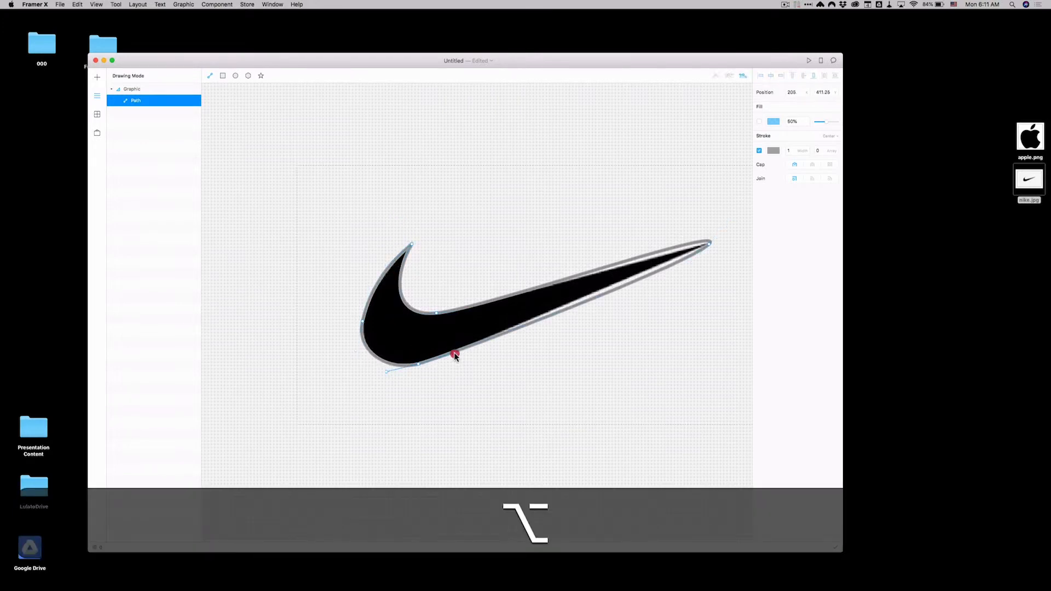
pyautogui.keyDown('alt'); pyautogui.click(416, 364); pyautogui.keyUp('alt')
pyautogui.keyDown('alt'); pyautogui.click(708, 245); pyautogui.keyUp('alt')
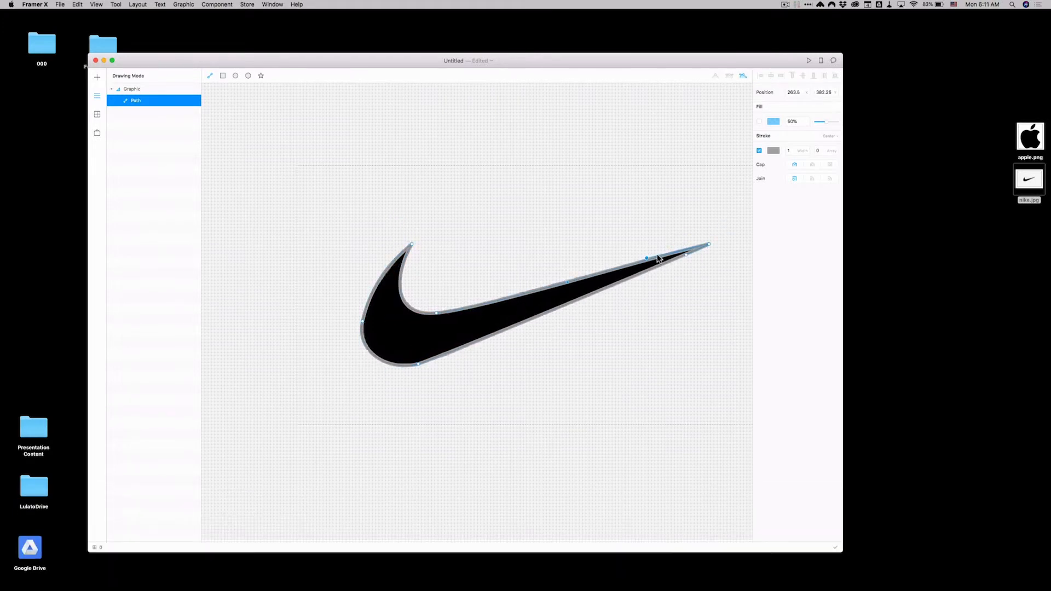
pyautogui.click(464, 352)
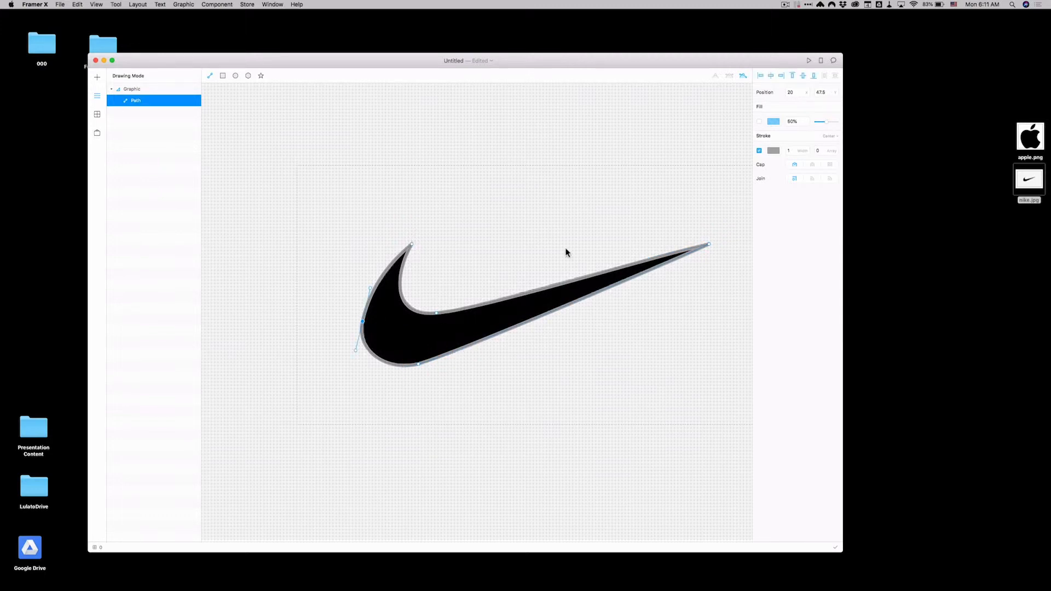
# Step: Enable a red fill on the swoosh path and give it a red outline at higher opacity
pyautogui.click(760, 121)
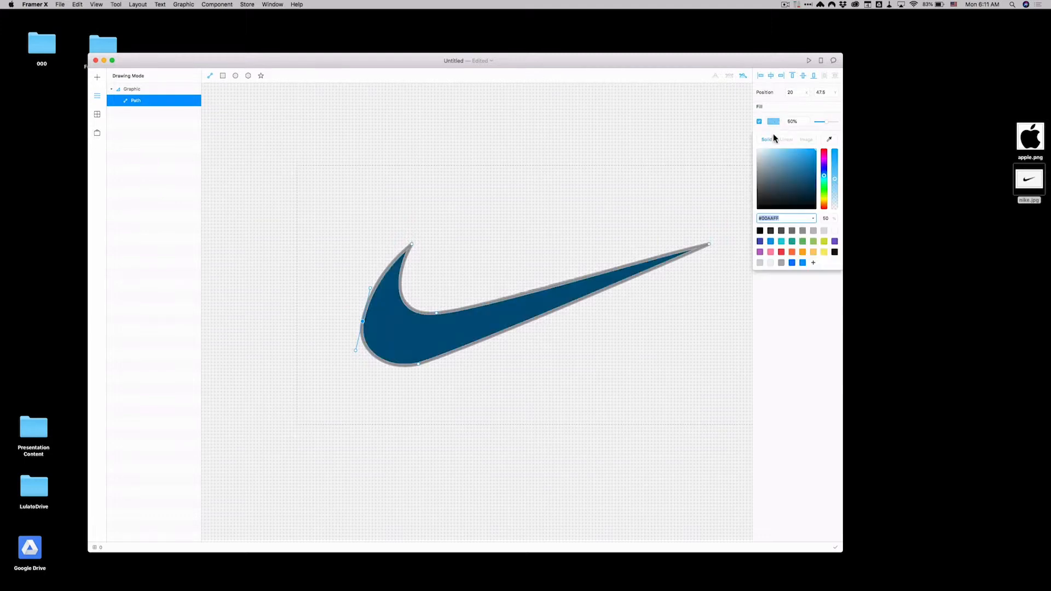
pyautogui.click(823, 153)
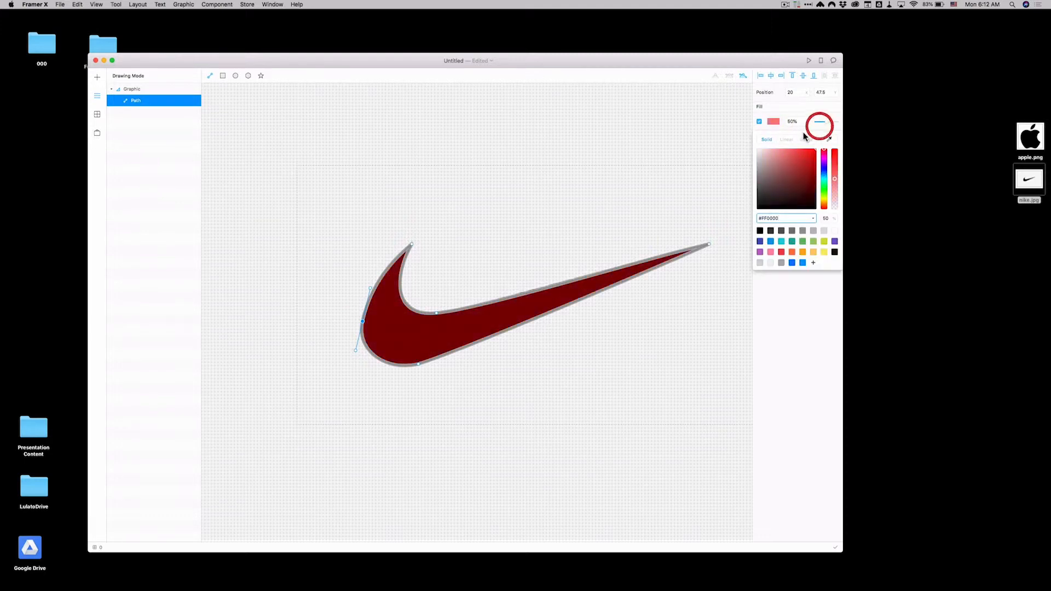
pyautogui.click(769, 123)
pyautogui.click(773, 150)
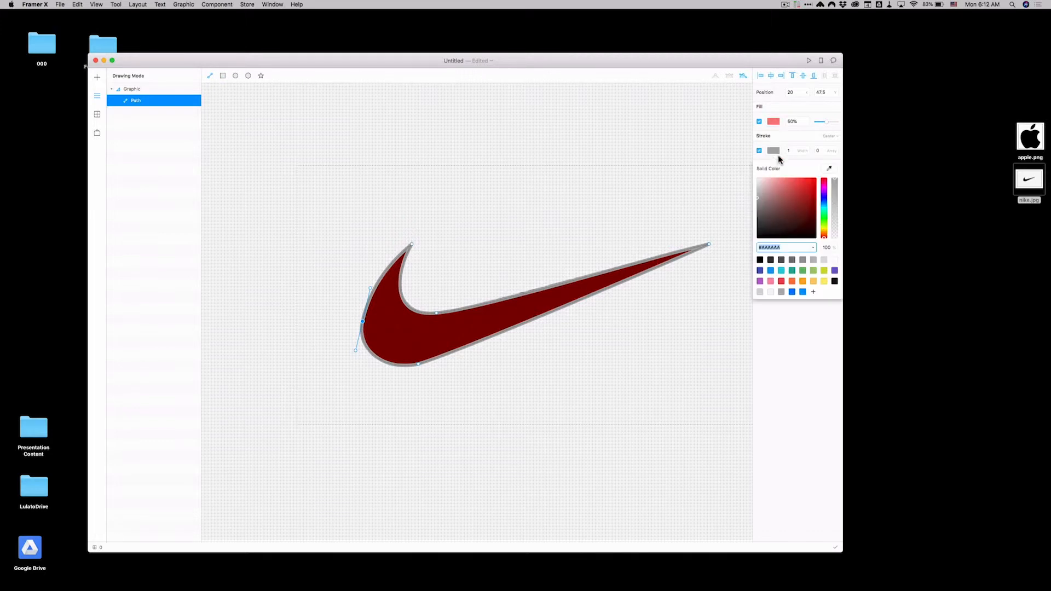
pyautogui.click(824, 186)
pyautogui.moveTo(835, 214)
pyautogui.mouseDown()
pyautogui.moveTo(835, 180)
pyautogui.moveTo(836, 199)
pyautogui.mouseUp()
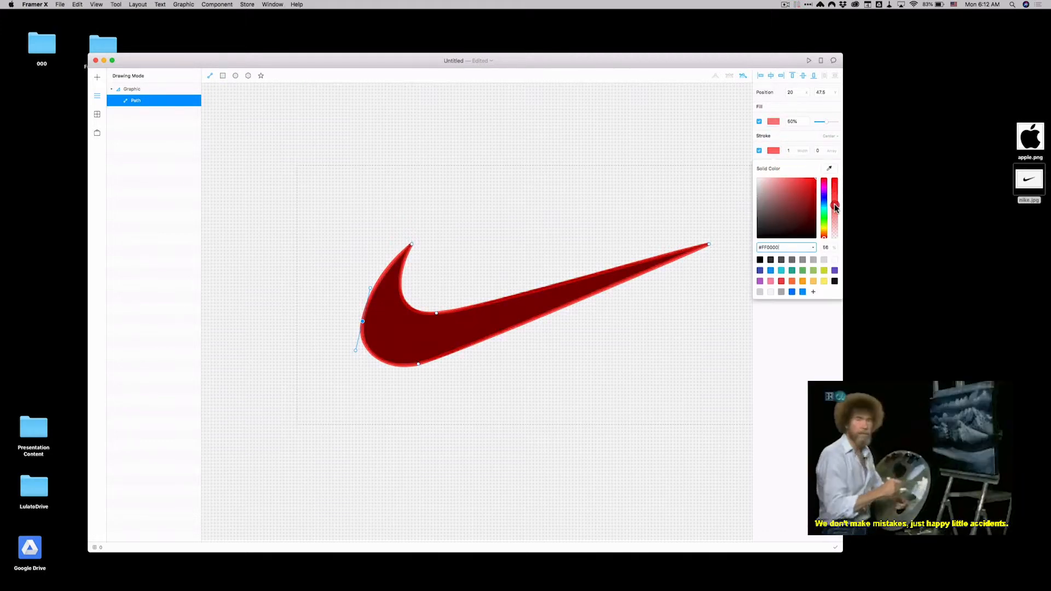
# Step: Nudge the right tip point and the anchor just below the top tip into place
pyautogui.moveTo(708, 246); pyautogui.dragTo(711, 246)
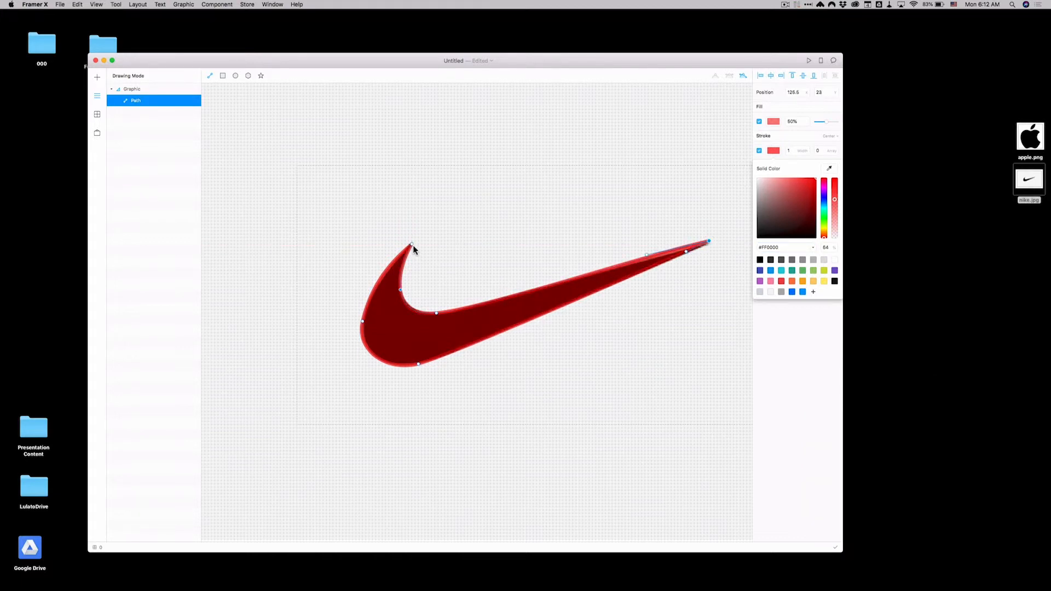
pyautogui.click(387, 267)
pyautogui.moveTo(390, 268); pyautogui.dragTo(393, 269)
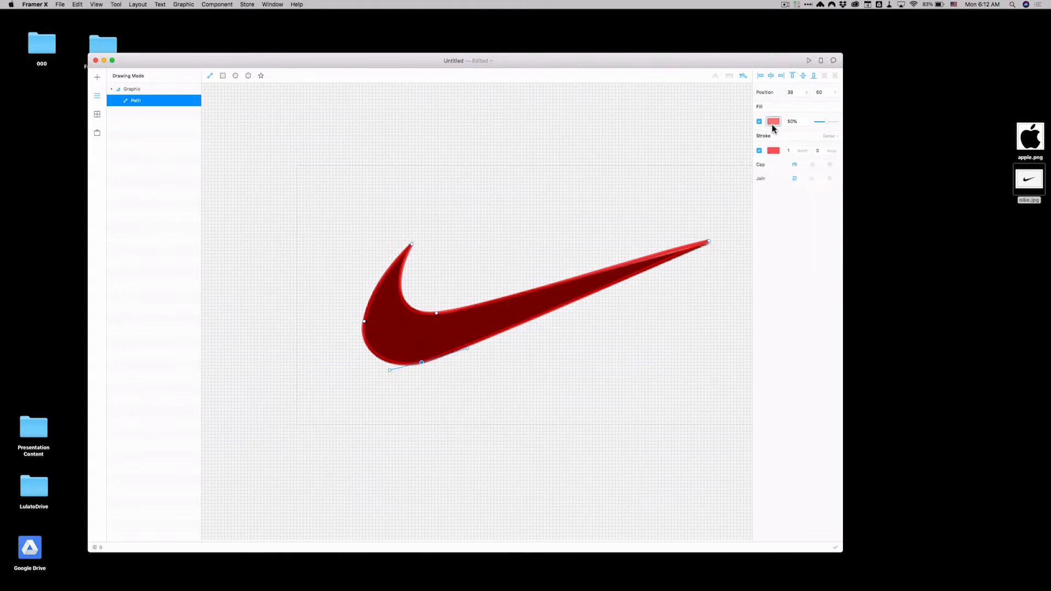
# Step: Align the right tip, flatten and widen the curve at the swoosh's inner hook corner
pyautogui.click(709, 245)
pyautogui.moveTo(711, 248); pyautogui.dragTo(710, 245)
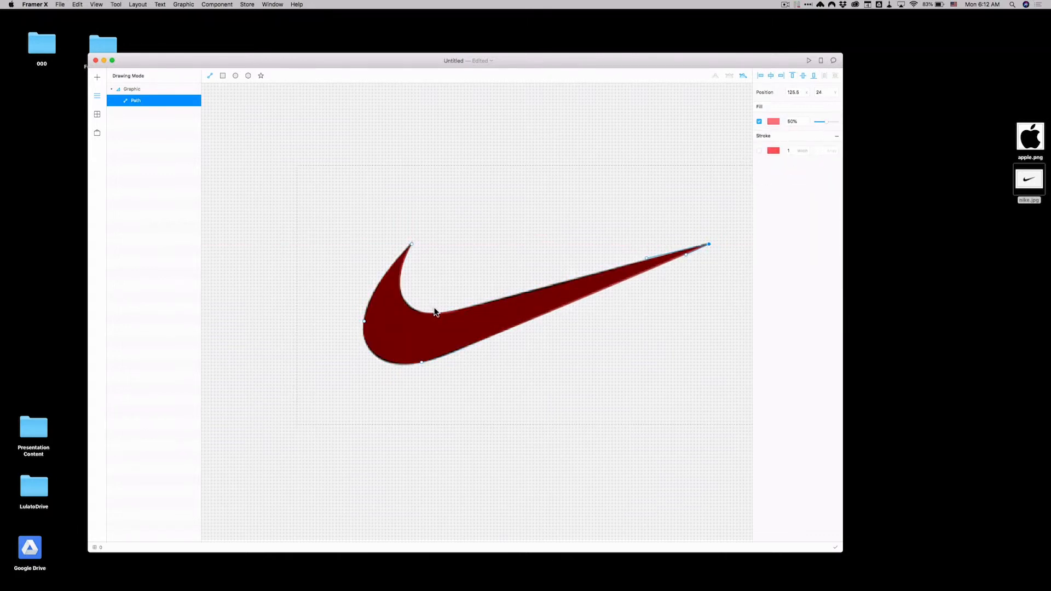
pyautogui.moveTo(389, 319); pyautogui.dragTo(386, 317)
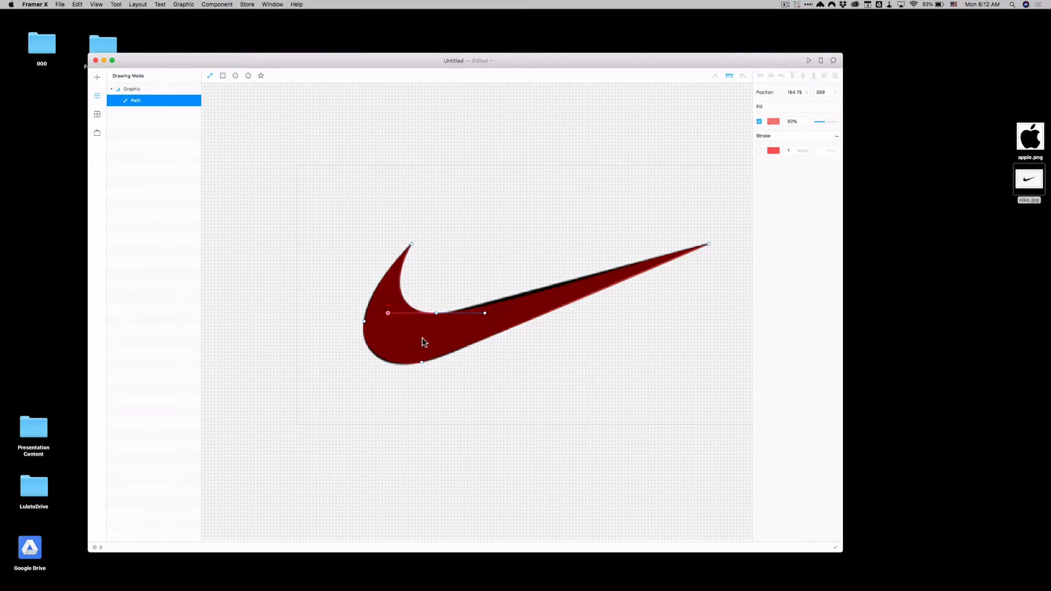
pyautogui.click(419, 364)
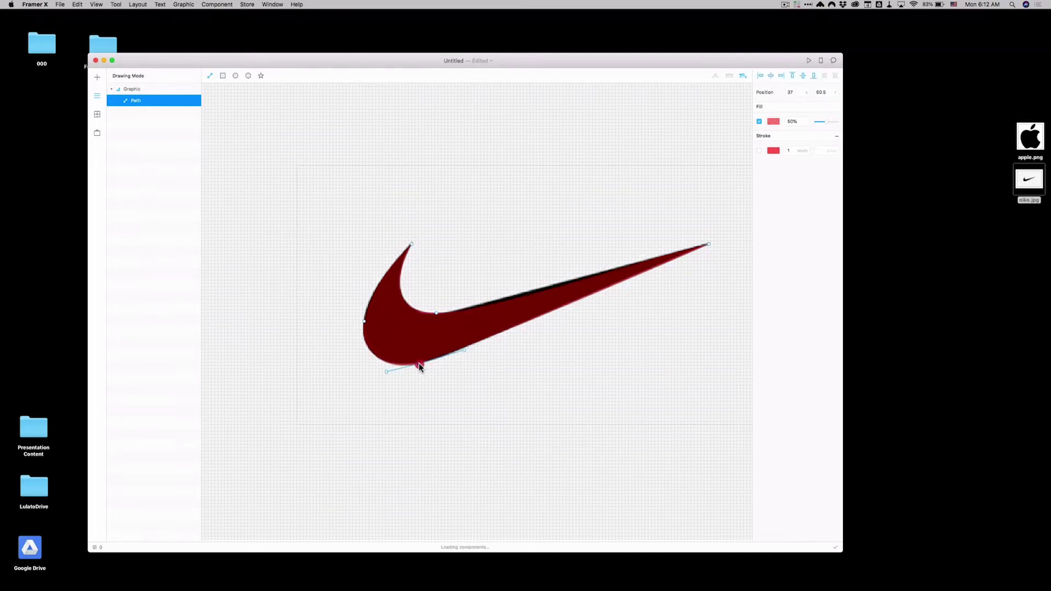
pyautogui.click(437, 316)
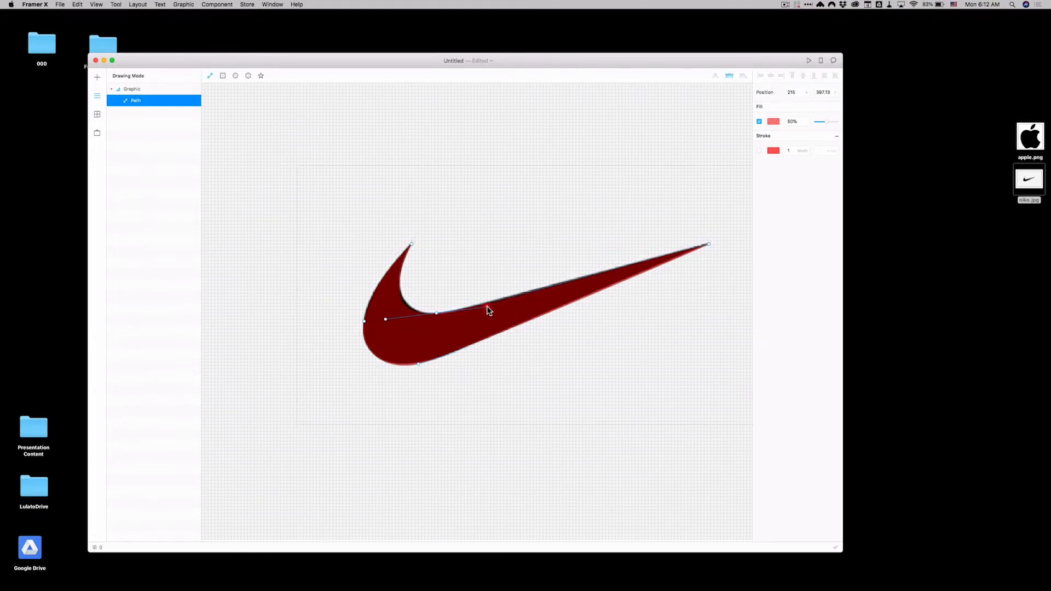
pyautogui.moveTo(485, 311); pyautogui.dragTo(483, 309)
pyautogui.click(773, 124)
# Step: Fill the swoosh solid black, leave path editing and drag the enlarged graphic beside the artboard
pyautogui.click(760, 203)
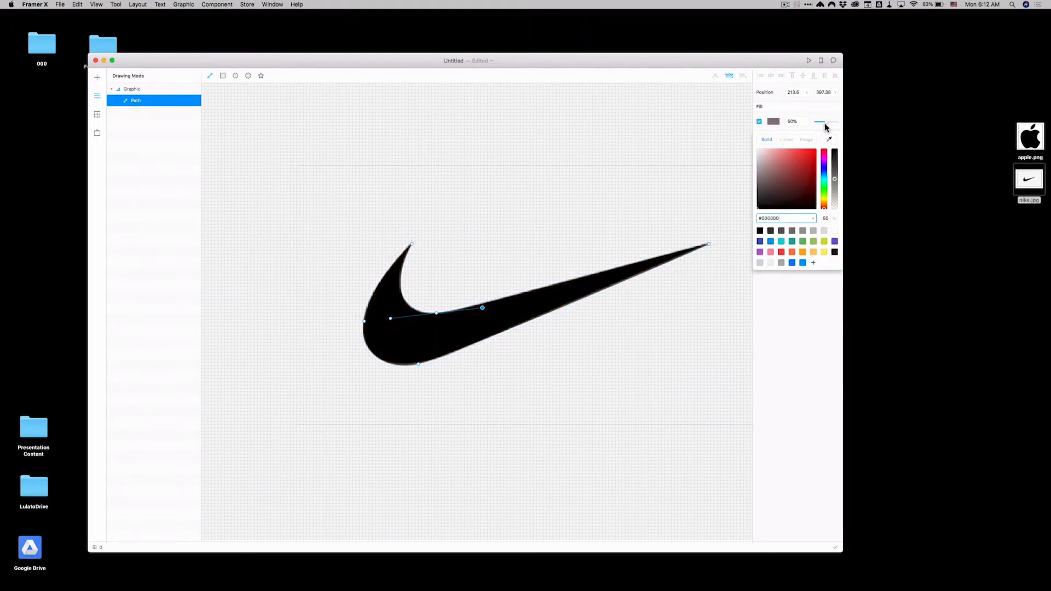
pyautogui.click(863, 123)
pyautogui.press('z')
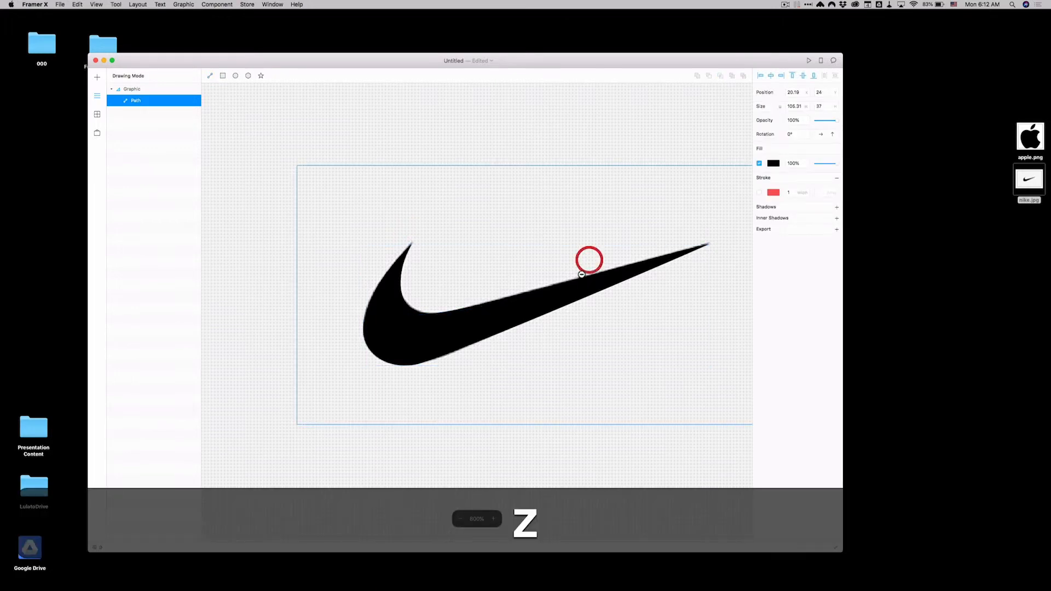
pyautogui.hotkey('shift', '1')
pyautogui.press('Escape')
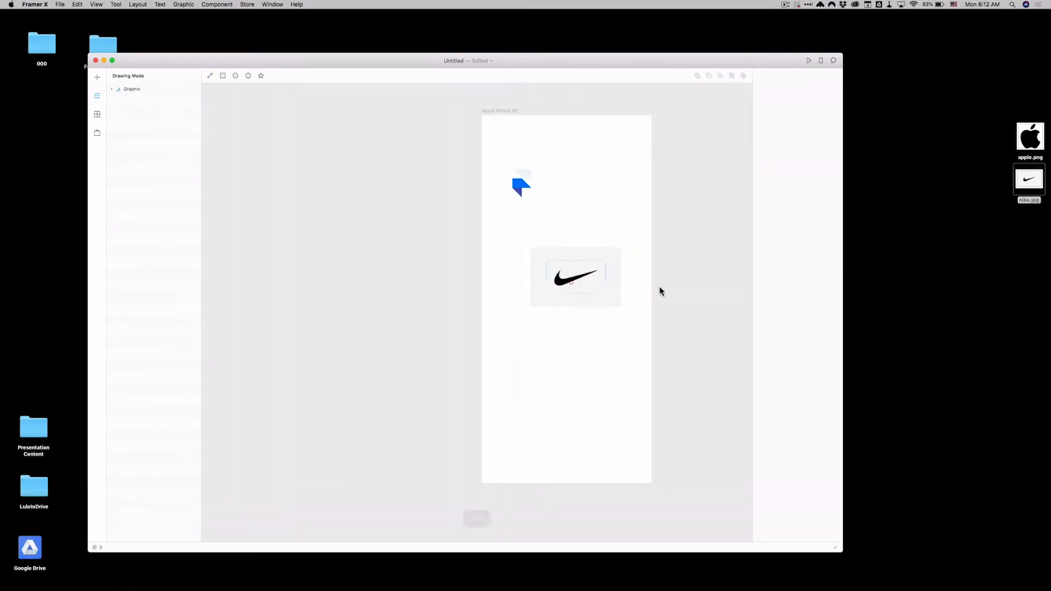
pyautogui.click(661, 291)
pyautogui.click(575, 278)
pyautogui.moveTo(566, 280)
pyautogui.mouseDown()
pyautogui.moveTo(354, 247)
pyautogui.moveTo(83, 364)
pyautogui.moveTo(258, 441)
pyautogui.mouseUp()
# Step: Zoom and pan around the canvas, then select the swoosh image frame on the artboard
pyautogui.press('z')
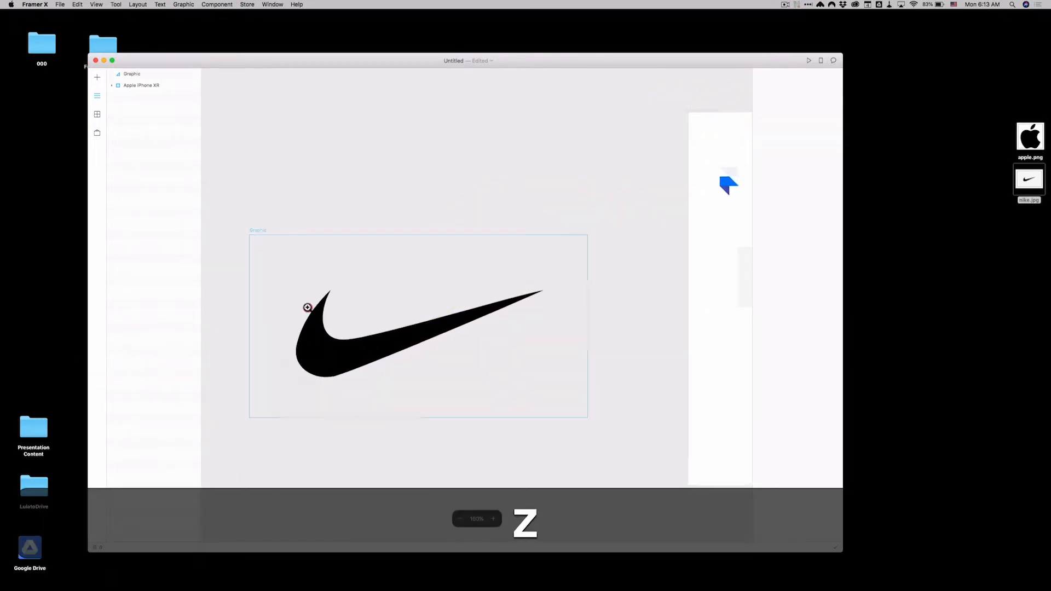
pyautogui.click(324, 353)
pyautogui.keyDown('alt'); pyautogui.click(358, 344); pyautogui.keyUp('alt')
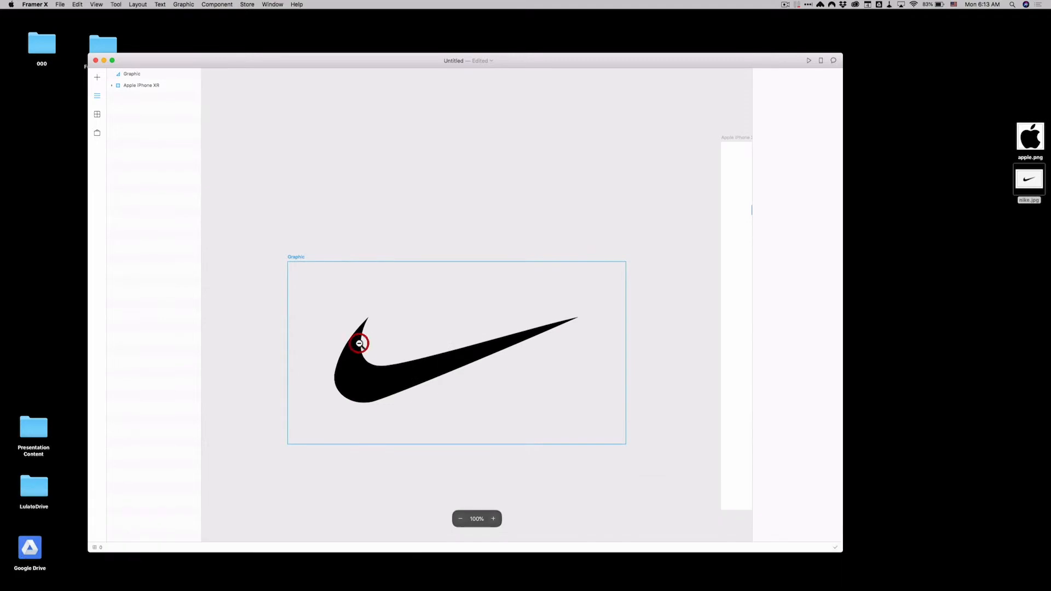
pyautogui.keyDown('alt'); pyautogui.click(411, 362); pyautogui.keyUp('alt')
pyautogui.press('z')
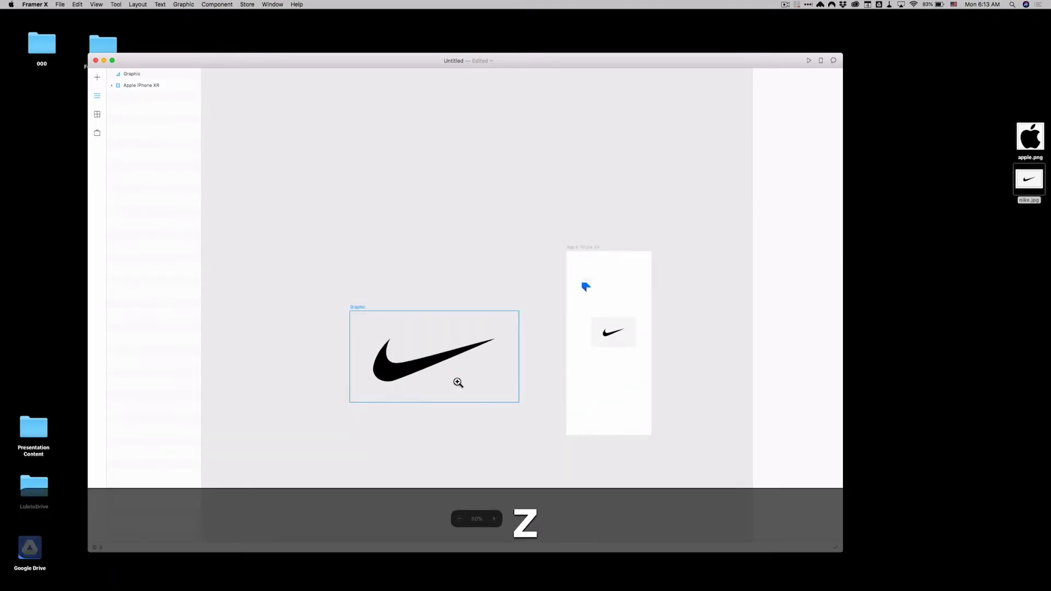
pyautogui.click(446, 367)
pyautogui.press('space')
pyautogui.moveTo(539, 304)
pyautogui.mouseDown()
pyautogui.moveTo(558, 287)
pyautogui.moveTo(419, 254)
pyautogui.mouseUp()
pyautogui.click(575, 247)
# Step: Resize the original swoosh image frame proportionally on the artboard
pyautogui.press('shift')
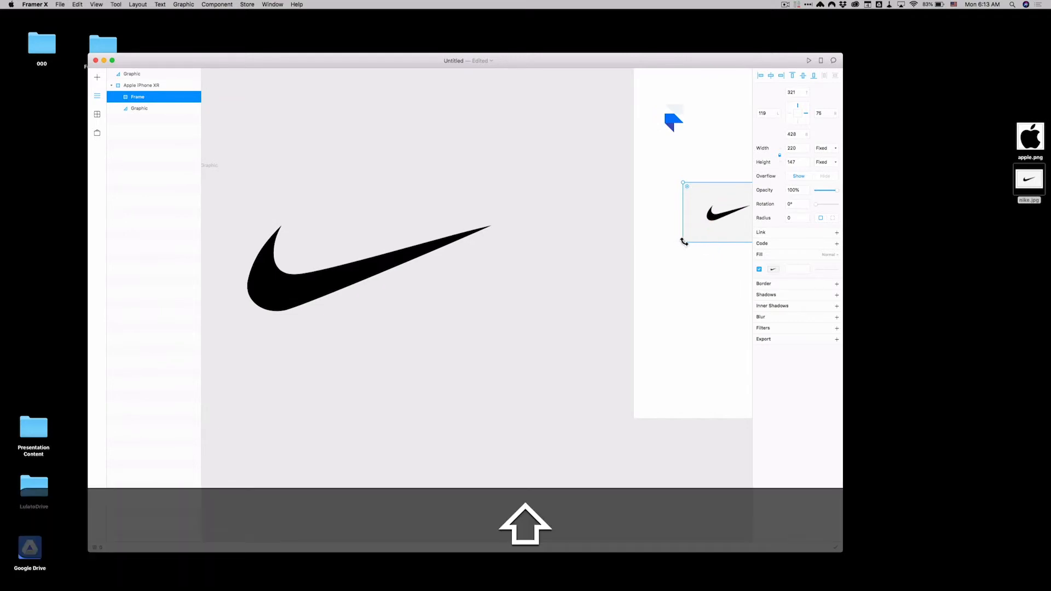
pyautogui.moveTo(683, 242); pyautogui.dragTo(632, 320)
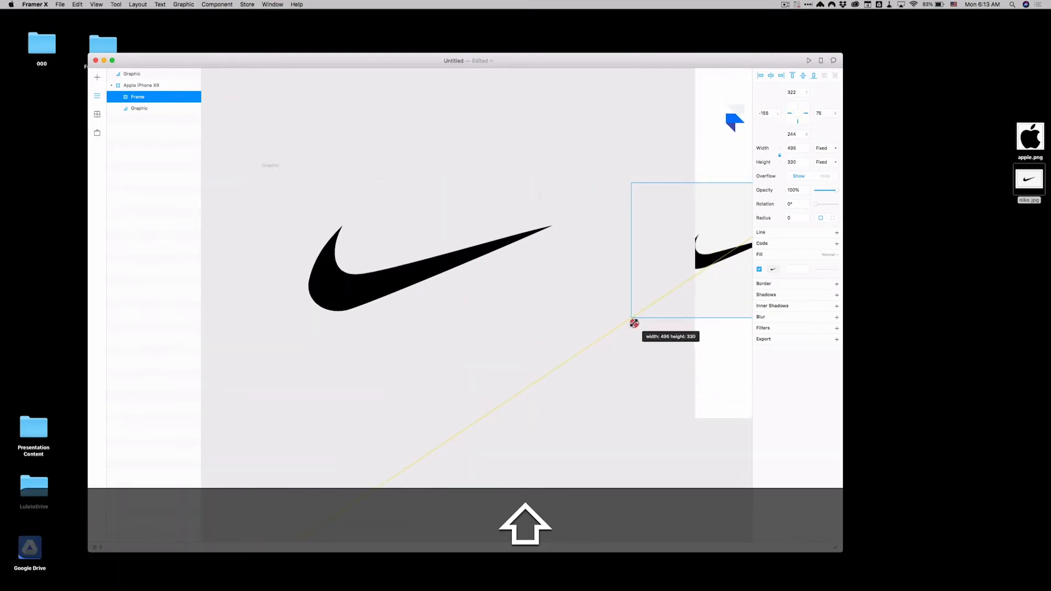
pyautogui.press('space')
pyautogui.moveTo(691, 341); pyautogui.dragTo(607, 296)
pyautogui.moveTo(329, 181); pyautogui.dragTo(641, 304)
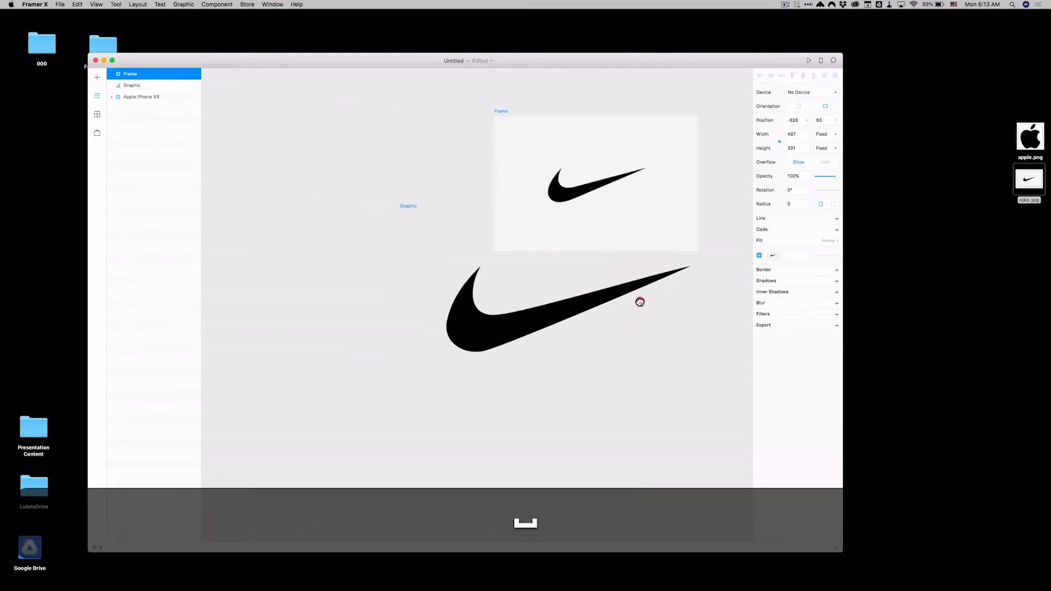
pyautogui.click(546, 220)
pyautogui.moveTo(546, 234)
pyautogui.mouseDown()
pyautogui.moveTo(542, 189)
pyautogui.moveTo(637, 107)
pyautogui.mouseUp()
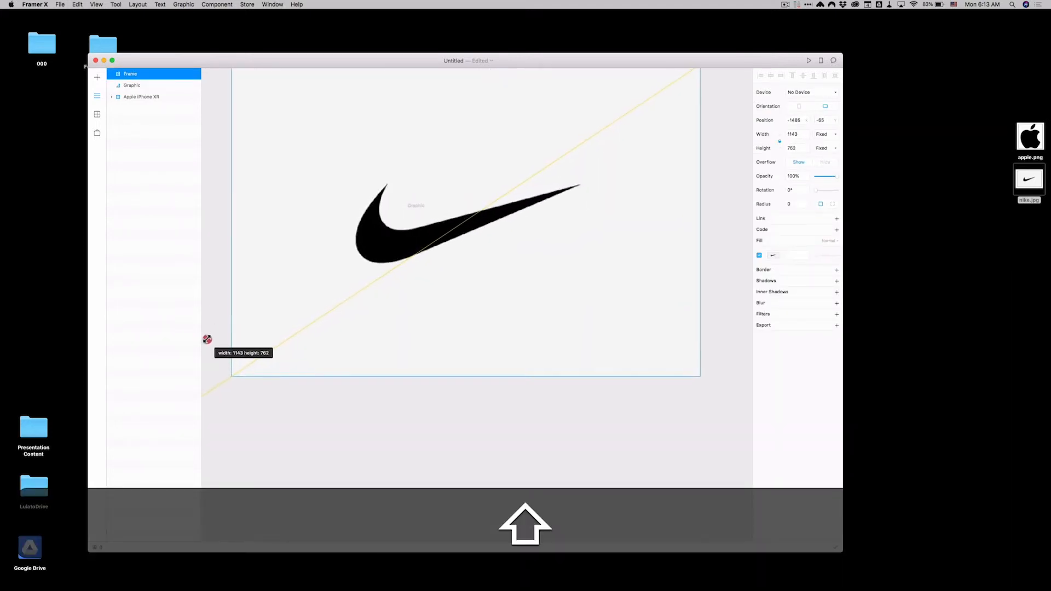
pyautogui.scroll(-3, 378, 213)
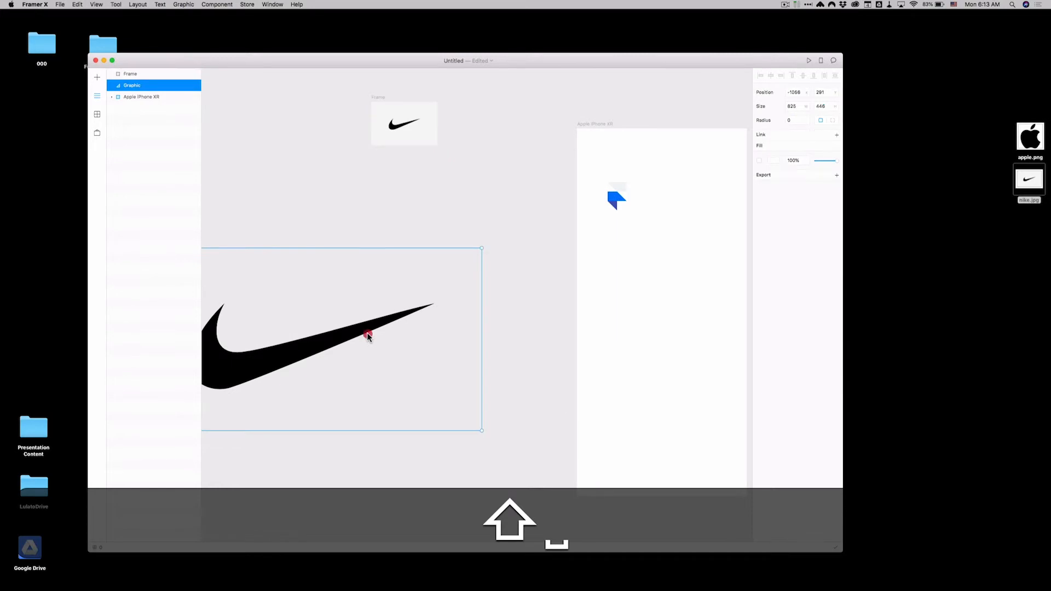
# Step: Shrink the traced swoosh graphic proportionally and move it into the iPhone XR artboard
pyautogui.click(366, 333)
pyautogui.press('space')
pyautogui.moveTo(505, 271); pyautogui.dragTo(341, 288)
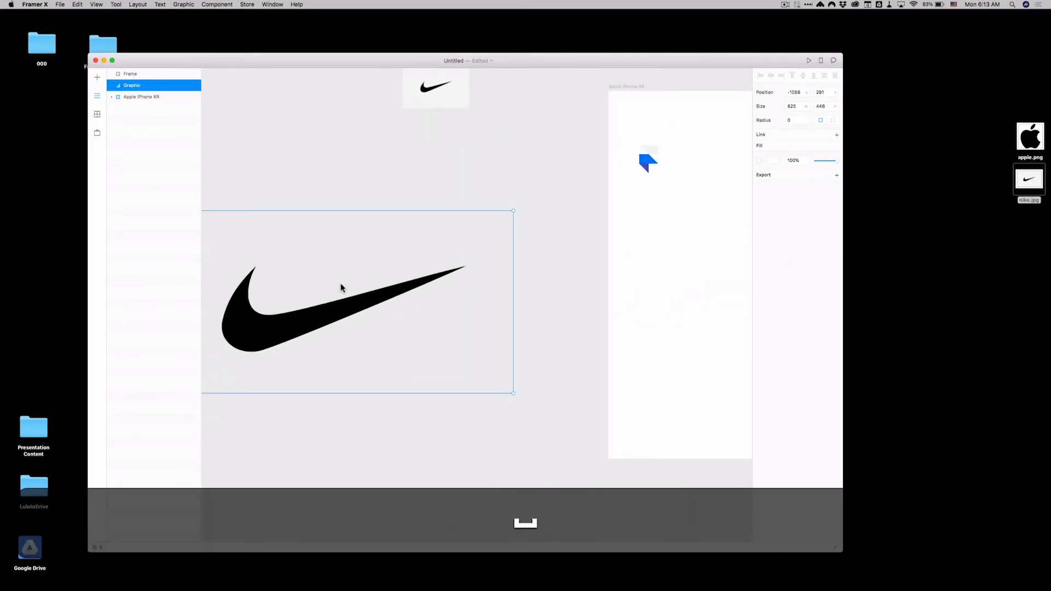
pyautogui.moveTo(403, 337); pyautogui.dragTo(489, 362)
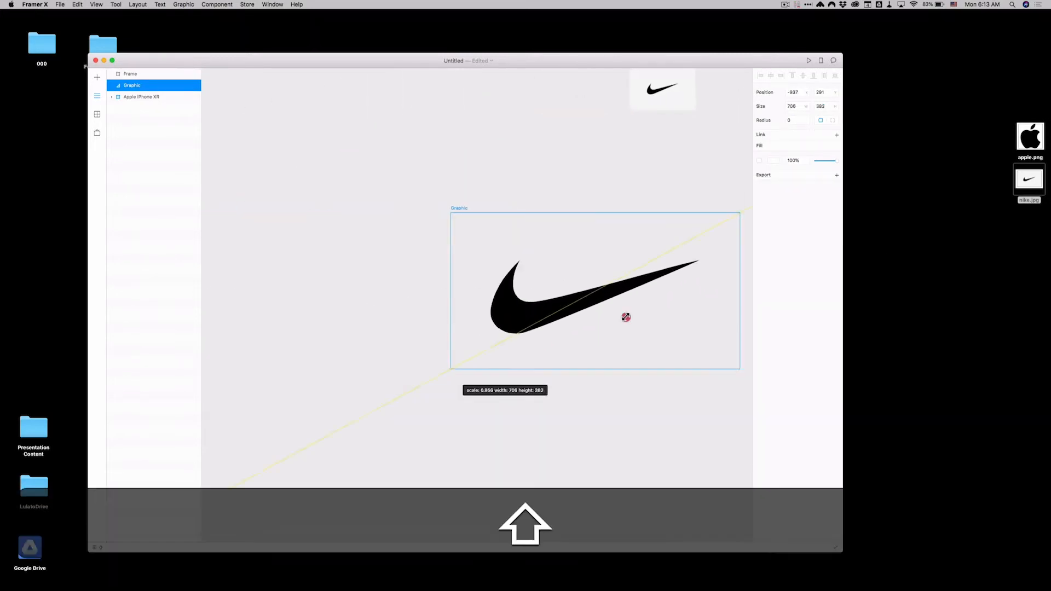
pyautogui.keyDown('shift'); pyautogui.moveTo(401, 394); pyautogui.dragTo(696, 254); pyautogui.keyUp('shift')
pyautogui.moveTo(575, 312); pyautogui.dragTo(349, 353)
pyautogui.moveTo(411, 303); pyautogui.dragTo(649, 239)
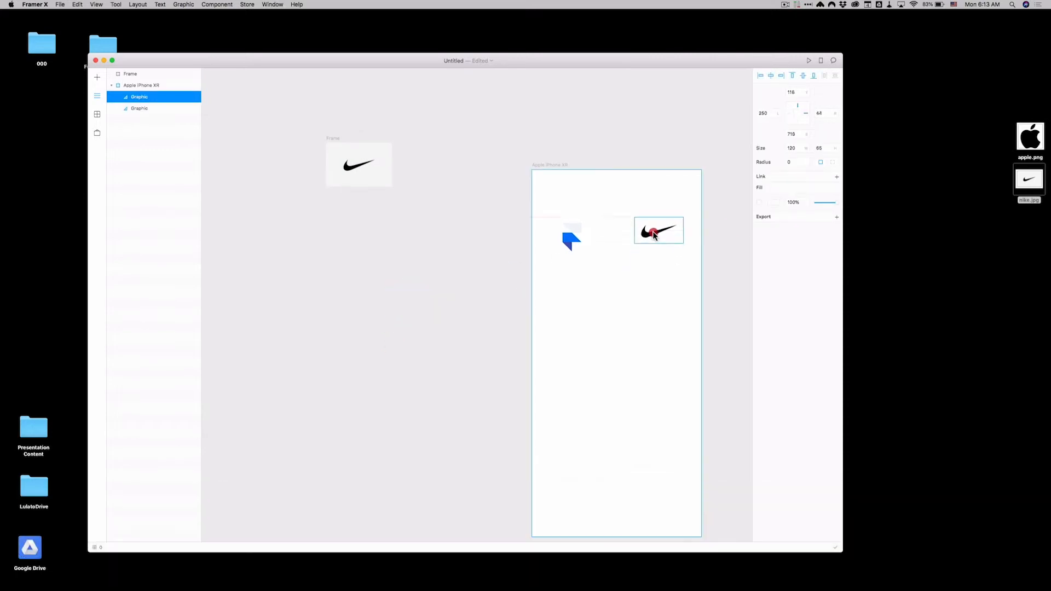
# Step: Drag apple.png into the artboard, shrink it to 89 by 89 and zoom the view onto it
pyautogui.moveTo(1031, 141); pyautogui.dragTo(513, 318)
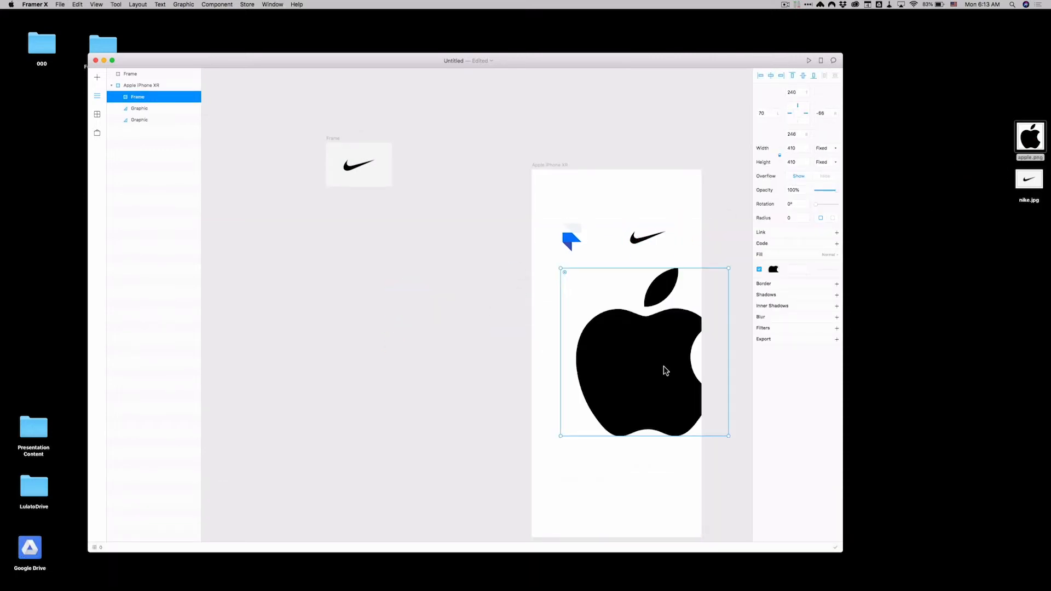
pyautogui.press('space')
pyautogui.moveTo(661, 365); pyautogui.dragTo(567, 345)
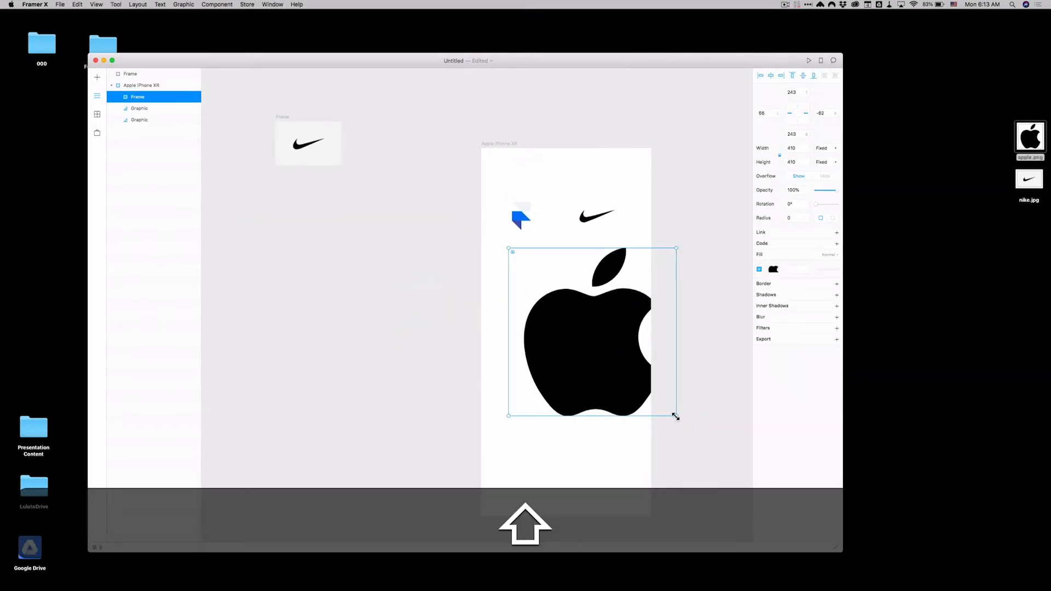
pyautogui.keyDown('shift'); pyautogui.moveTo(677, 415); pyautogui.dragTo(552, 278); pyautogui.keyUp('shift')
pyautogui.hotkey('shift', 'z')
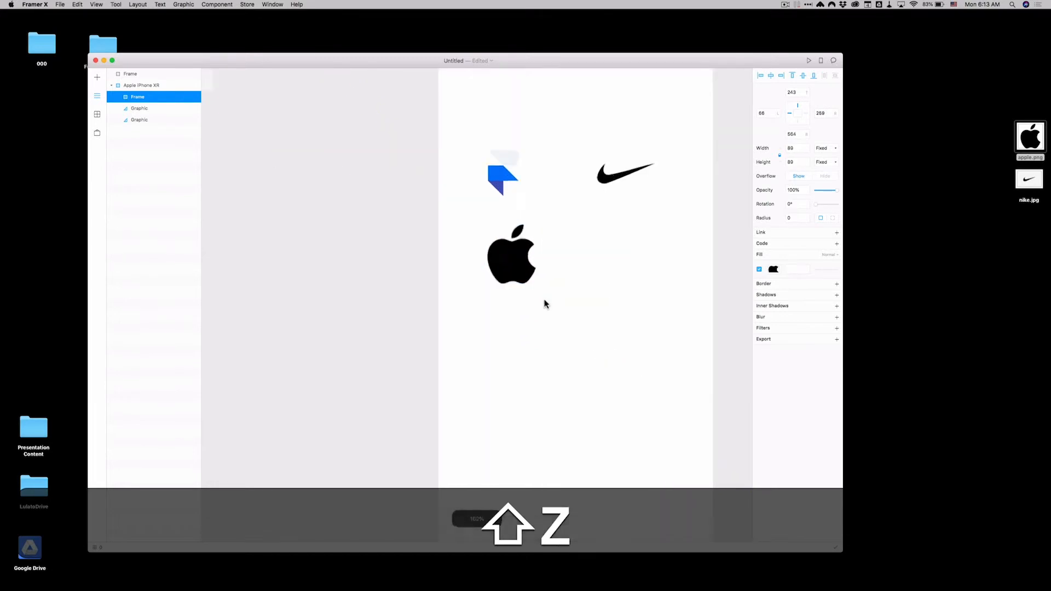
pyautogui.moveTo(491, 356); pyautogui.dragTo(587, 382)
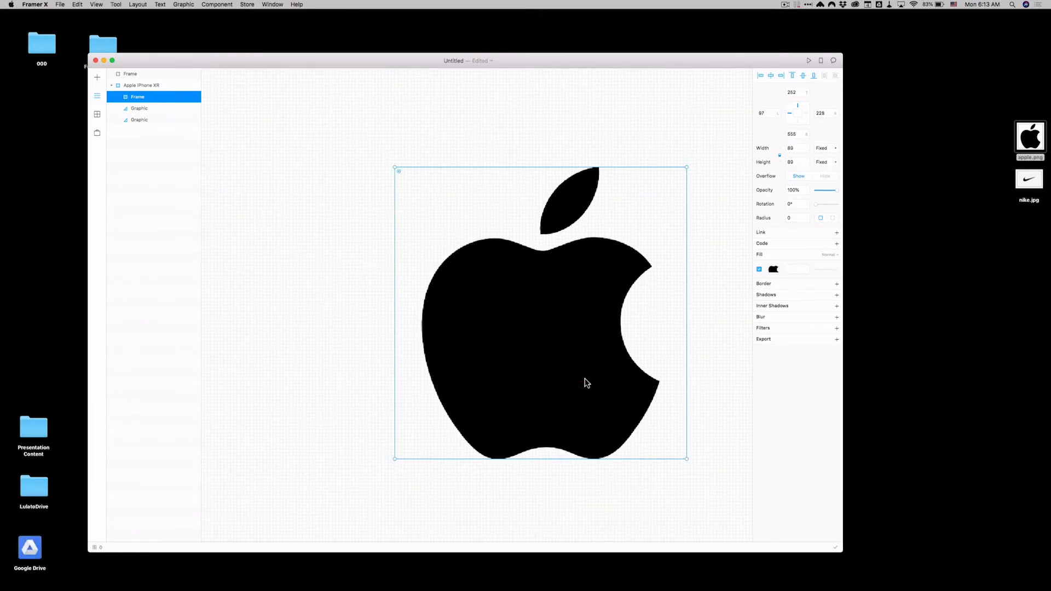
pyautogui.press('g')
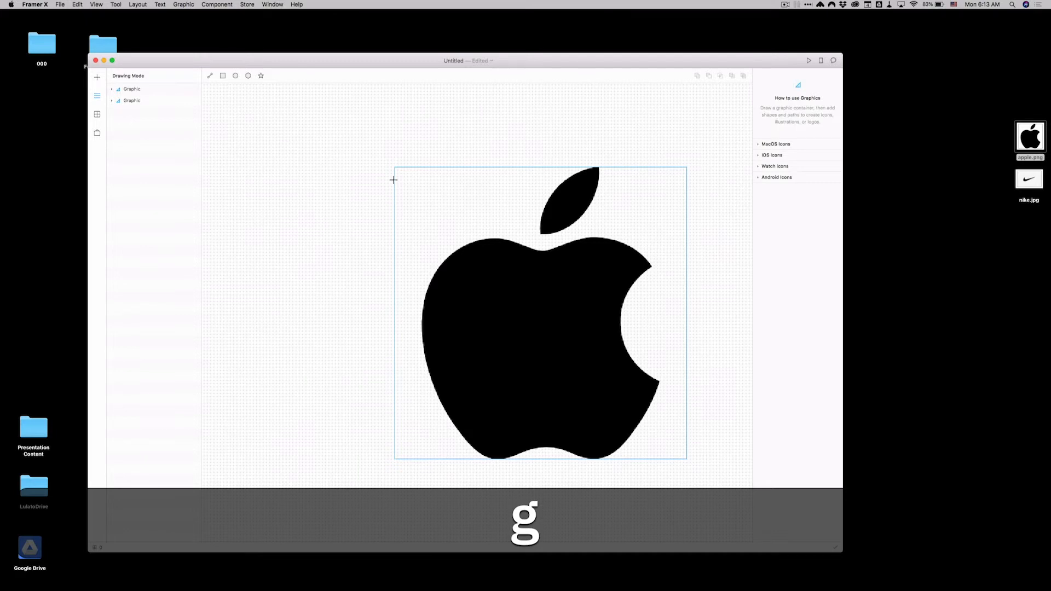
# Step: Draw a graphic container over the Apple logo, narrow it to fit and choose the Pen tool
pyautogui.moveTo(391, 164); pyautogui.dragTo(710, 480)
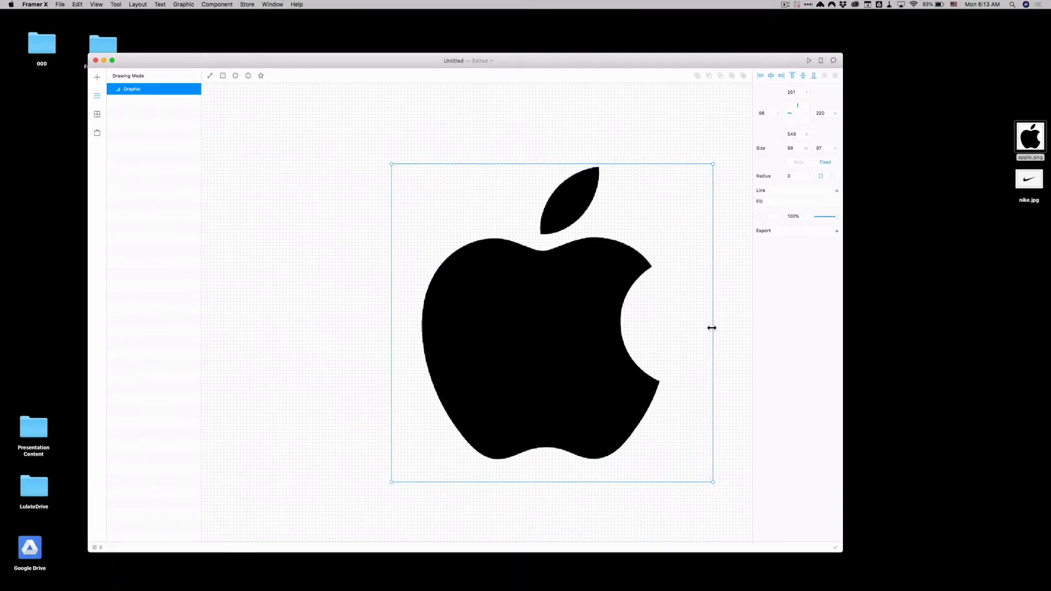
pyautogui.moveTo(711, 329); pyautogui.dragTo(684, 332)
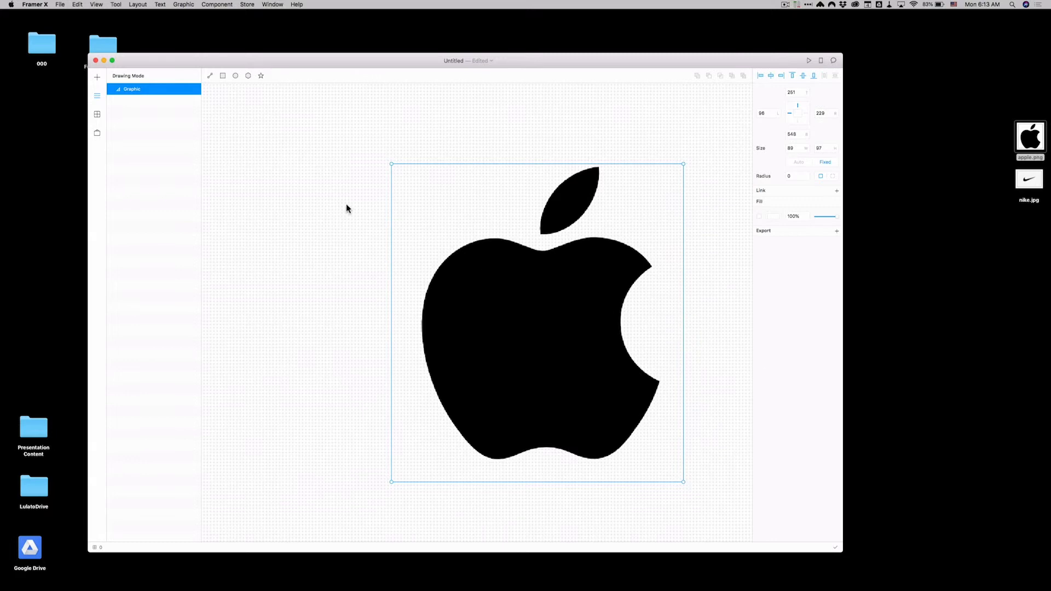
pyautogui.click(211, 76)
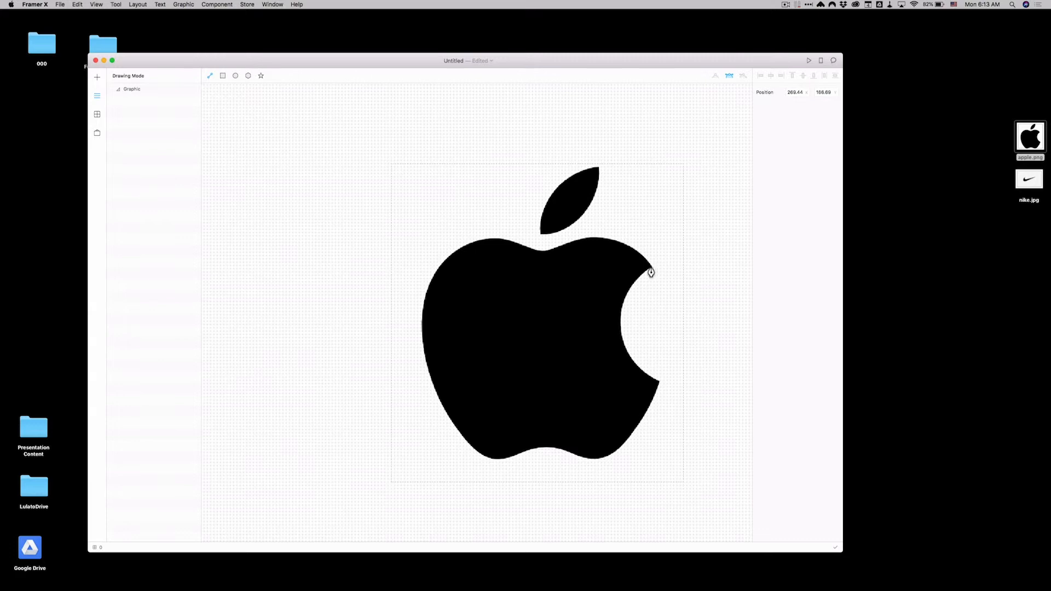
# Step: Place bezier points from the bite's top around the apple's top edge, left side and bottom-left lobe
pyautogui.click(651, 272)
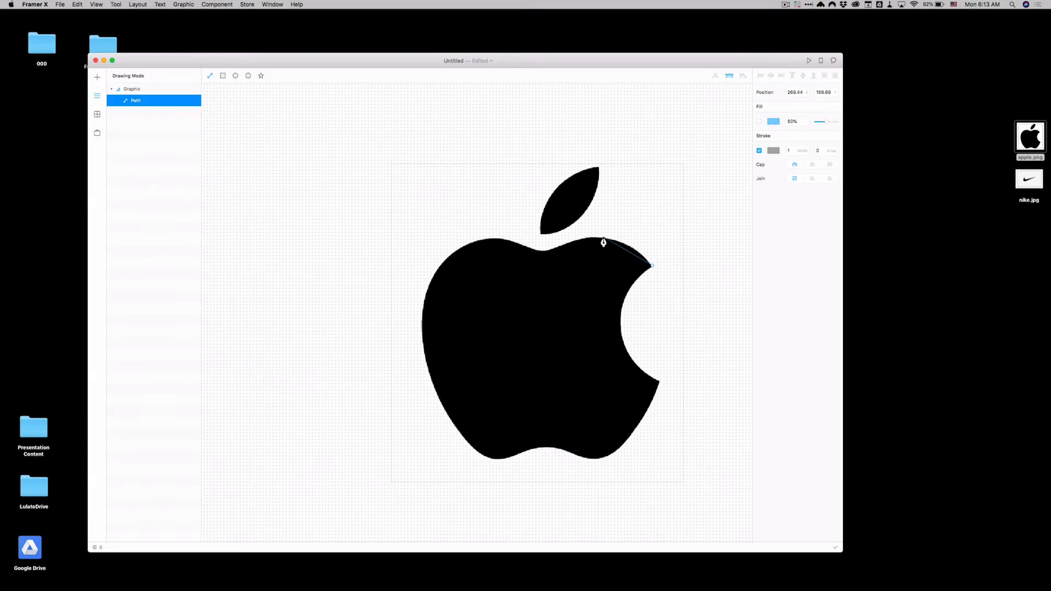
pyautogui.moveTo(603, 246)
pyautogui.mouseDown()
pyautogui.moveTo(575, 237)
pyautogui.moveTo(519, 256)
pyautogui.mouseUp()
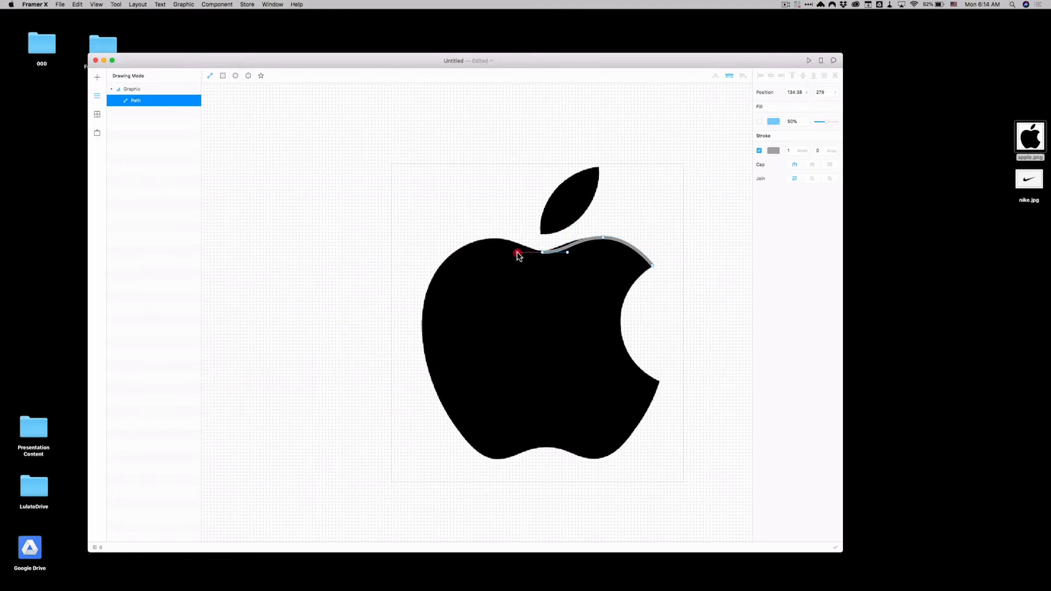
pyautogui.moveTo(489, 240); pyautogui.dragTo(441, 247)
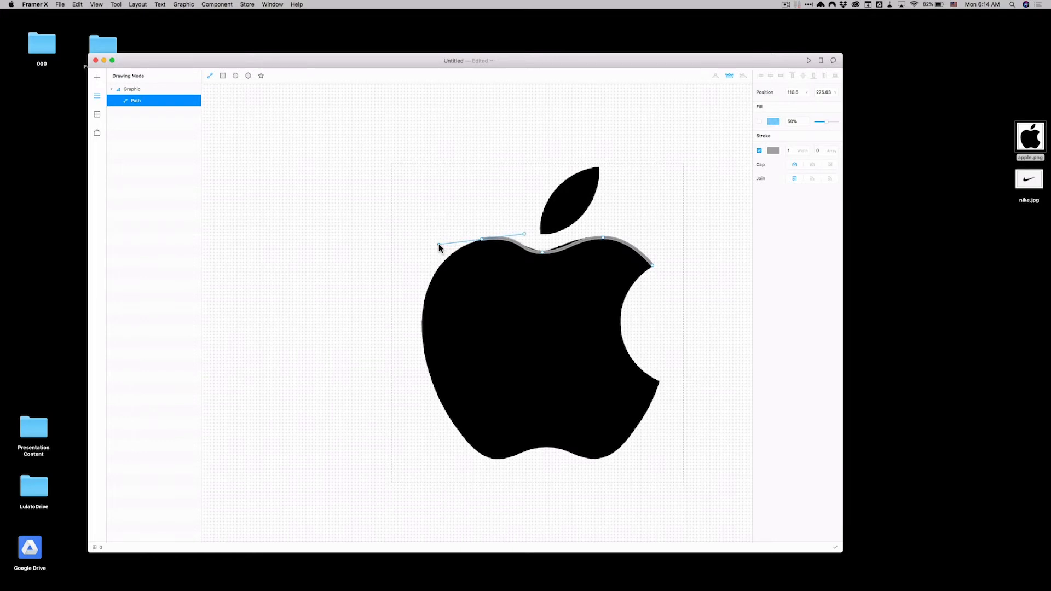
pyautogui.moveTo(422, 316); pyautogui.dragTo(422, 347)
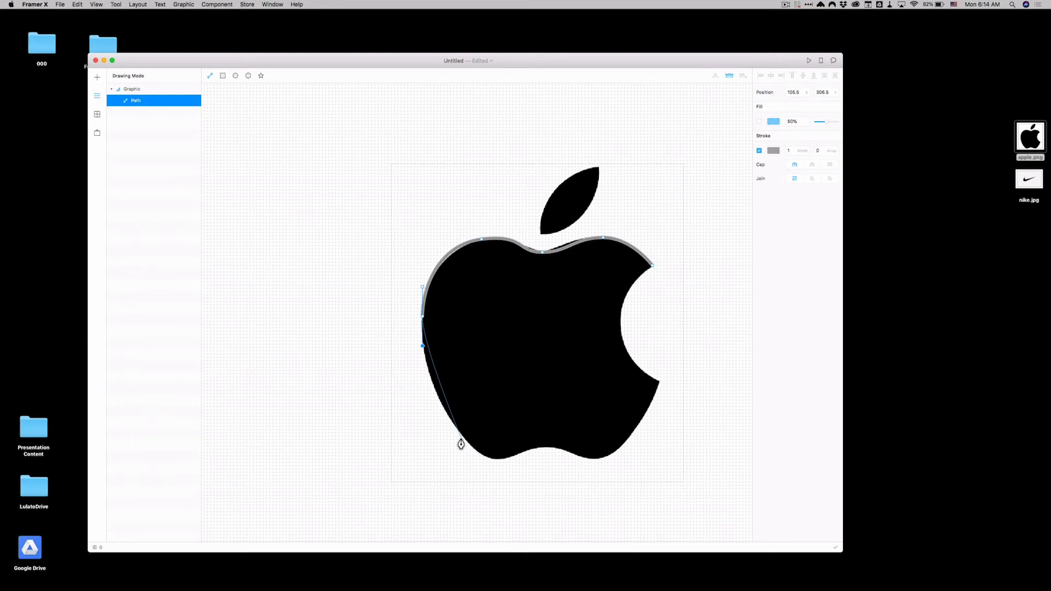
pyautogui.moveTo(462, 444); pyautogui.dragTo(479, 455)
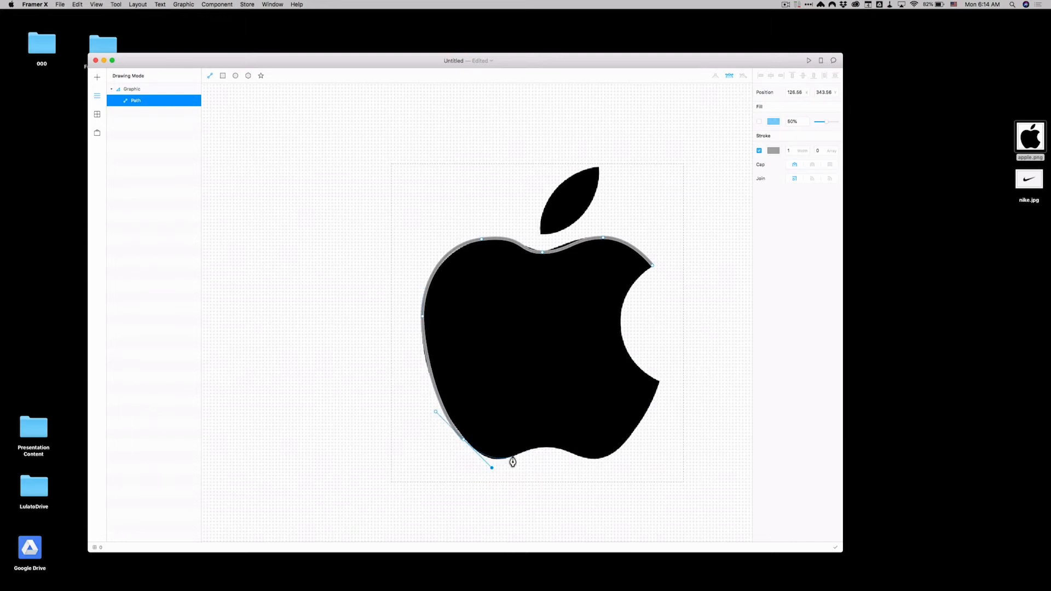
pyautogui.moveTo(511, 457); pyautogui.dragTo(529, 453)
# Step: Continue through the bottom notch, lower-right curve and bite, closing the path at its start
pyautogui.click(575, 458)
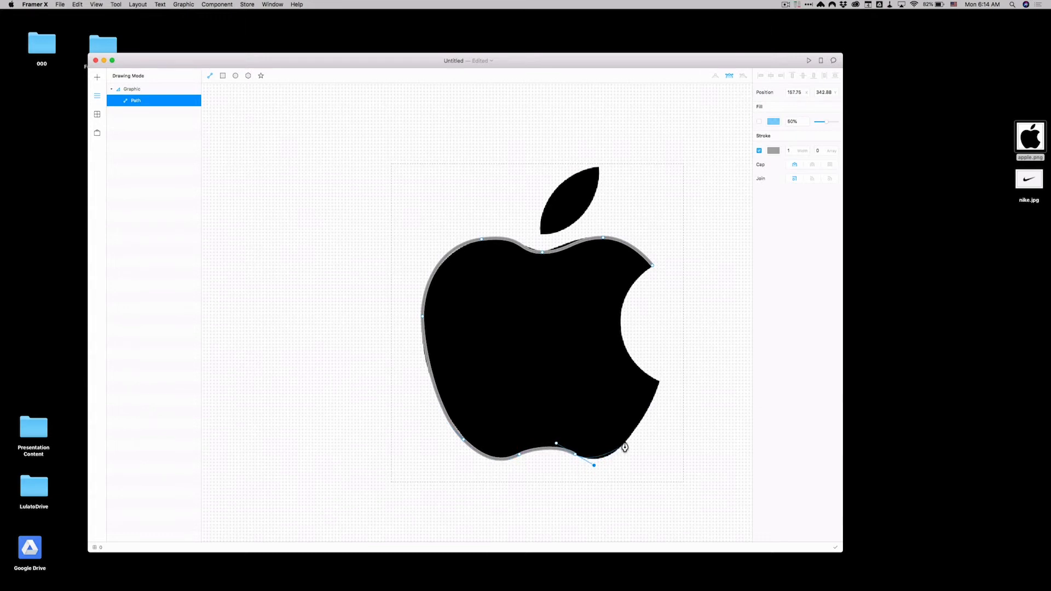
pyautogui.moveTo(624, 450); pyautogui.dragTo(635, 434)
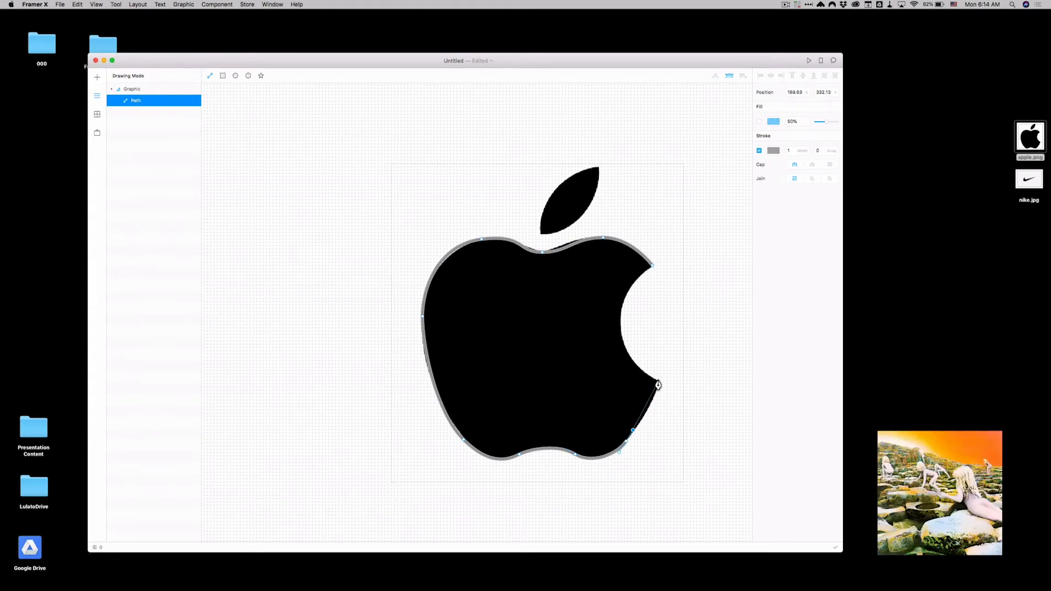
pyautogui.moveTo(658, 381); pyautogui.dragTo(660, 374)
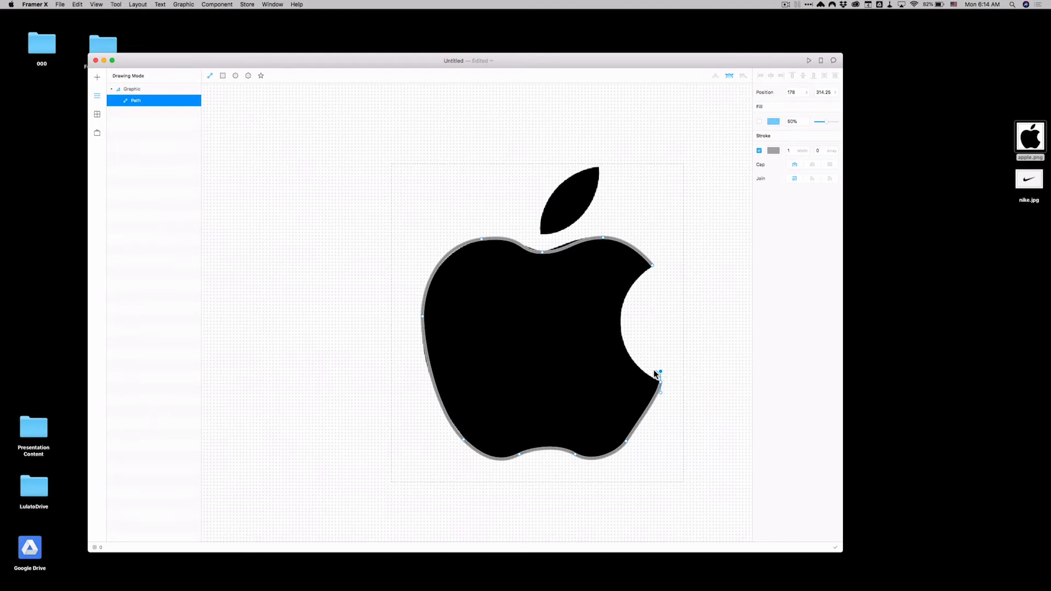
pyautogui.moveTo(623, 352); pyautogui.dragTo(621, 346)
pyautogui.moveTo(630, 288); pyautogui.dragTo(649, 277)
pyautogui.click(652, 271)
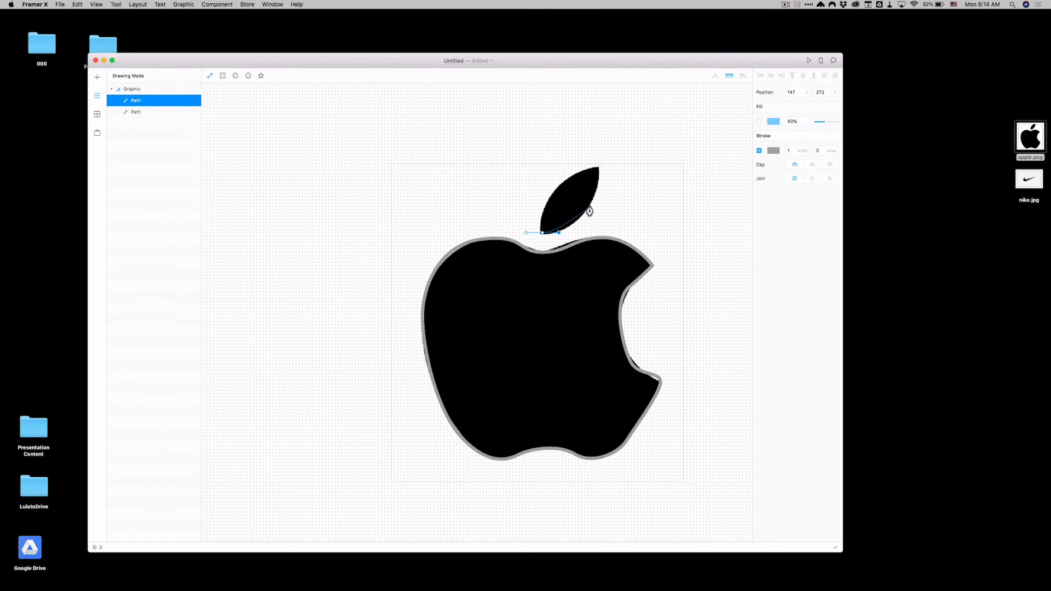
# Step: Bend the leaf path's curve along the leaf edge and finish editing its points
pyautogui.moveTo(600, 171)
pyautogui.mouseDown()
pyautogui.moveTo(560, 229)
pyautogui.moveTo(593, 197)
pyautogui.mouseUp()
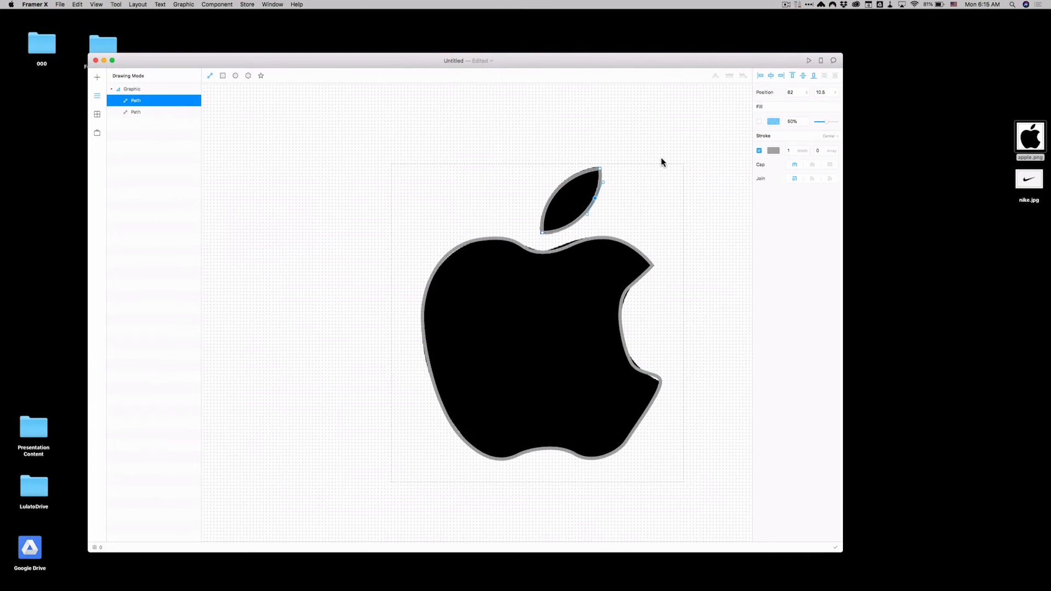
pyautogui.press('Return')
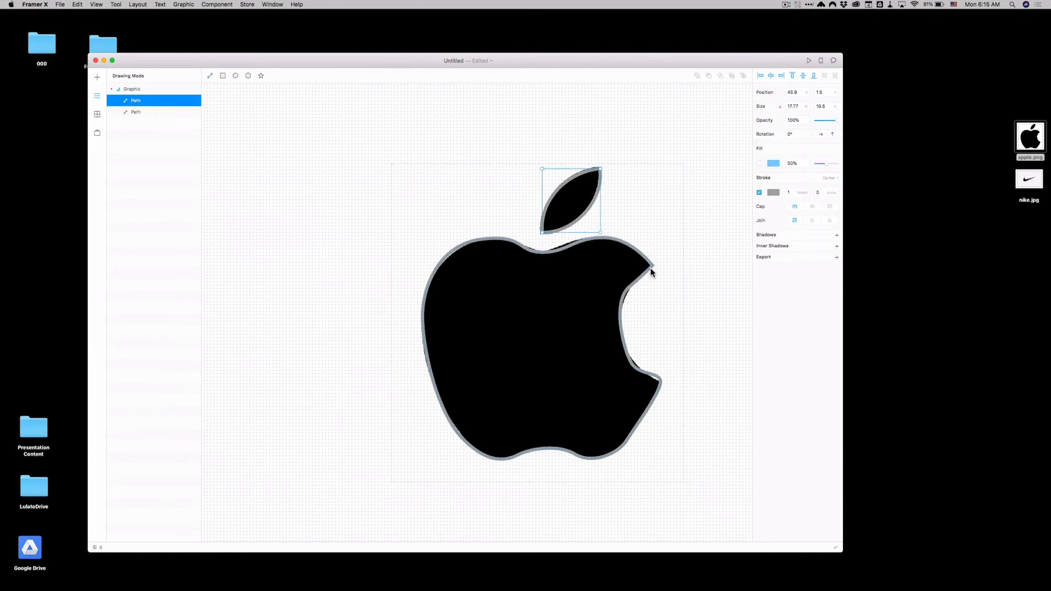
pyautogui.doubleClick(650, 268)
# Step: Undo a bad bite-corner edit, reveal curve handles and smooth the top and bite points
pyautogui.click(652, 264)
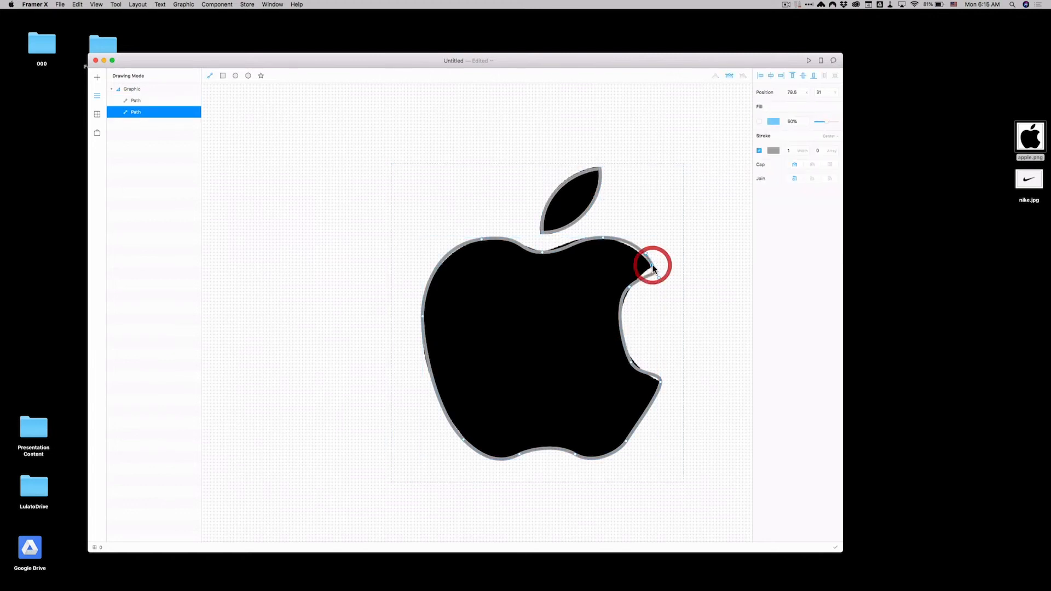
pyautogui.press('super+z')
pyautogui.press('alt')
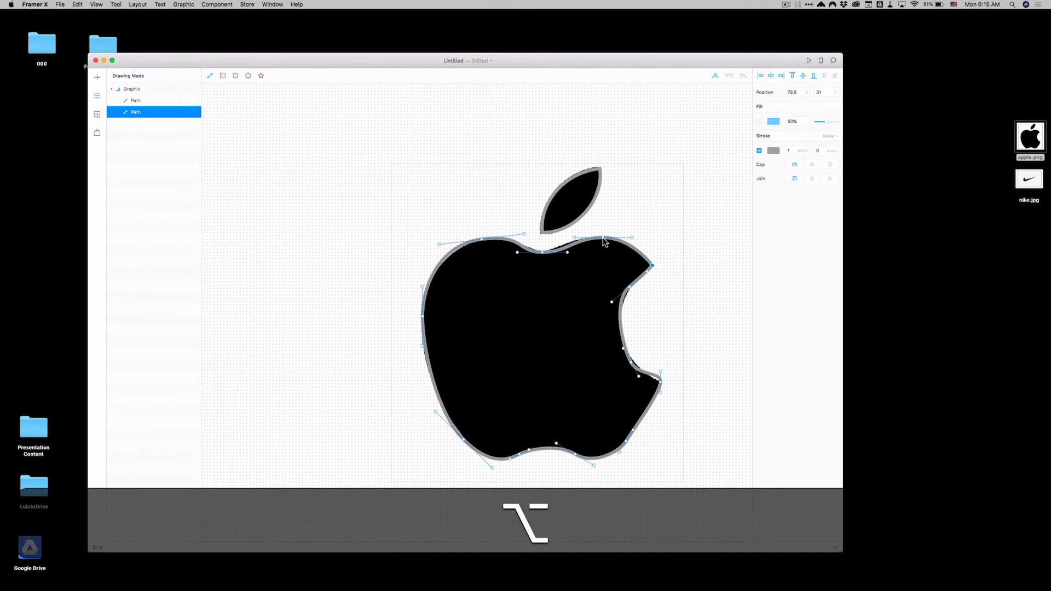
pyautogui.click(602, 241)
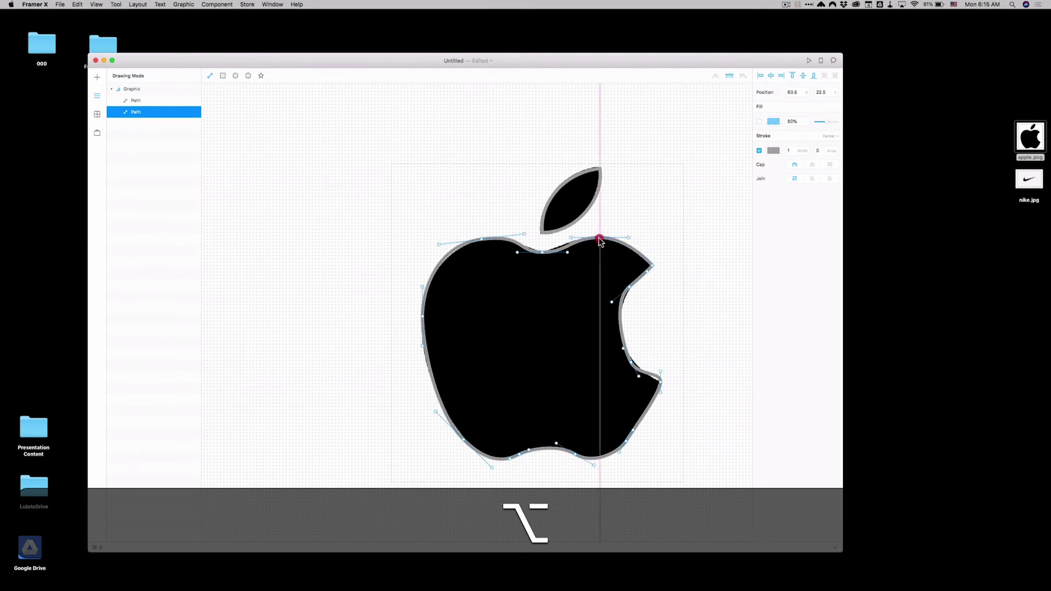
pyautogui.click(653, 267)
pyautogui.click(635, 285)
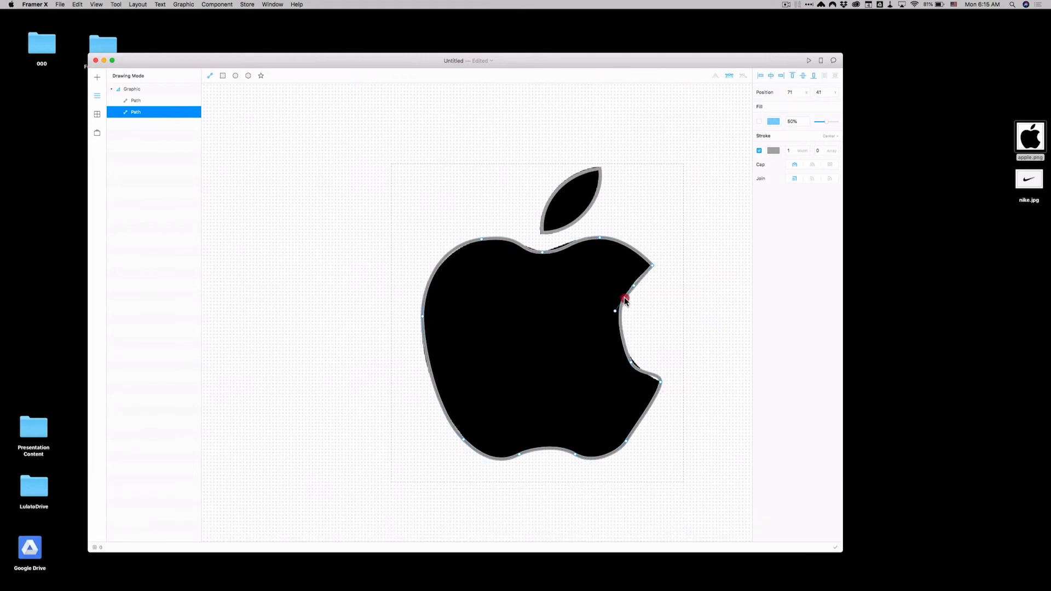
# Step: Smooth the lower-right curve and top dip, nudge the left vertex down and exit point editing
pyautogui.click(661, 379)
pyautogui.keyDown('super'); pyautogui.click(653, 408); pyautogui.keyUp('super')
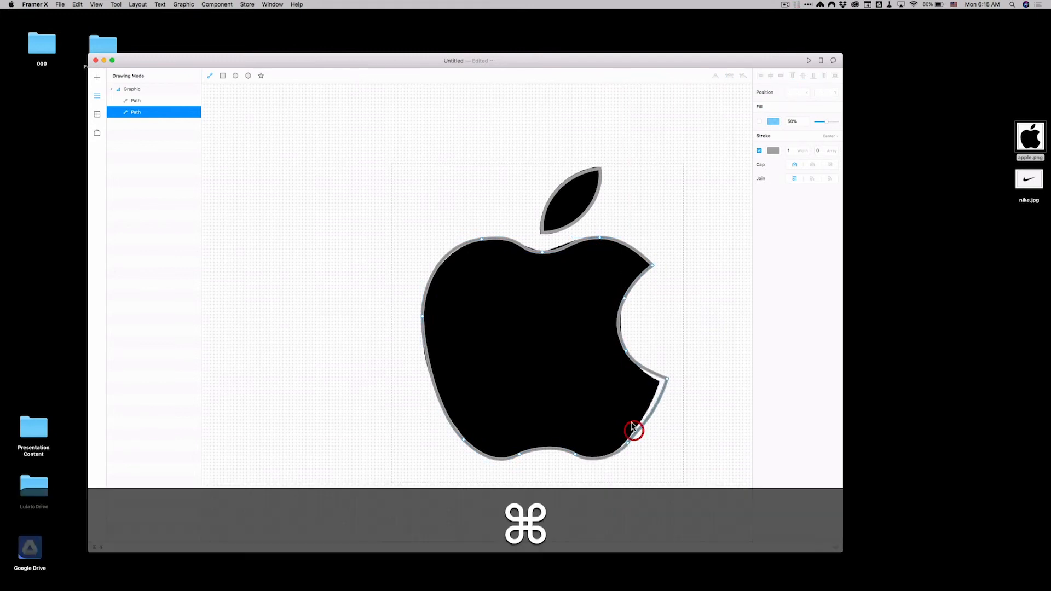
pyautogui.click(521, 253)
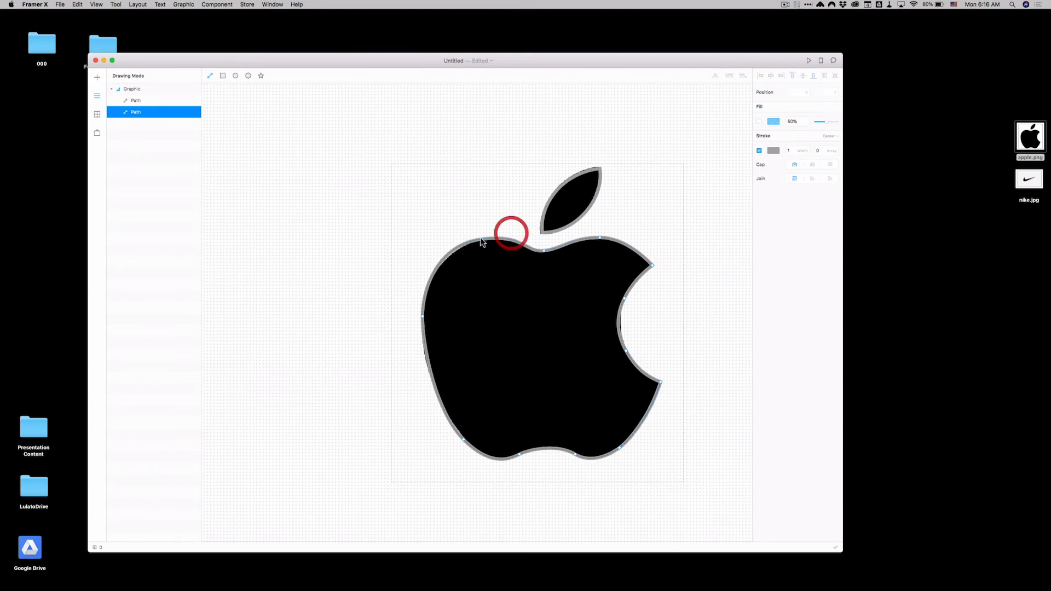
pyautogui.click(423, 315)
pyautogui.moveTo(423, 315); pyautogui.dragTo(420, 353)
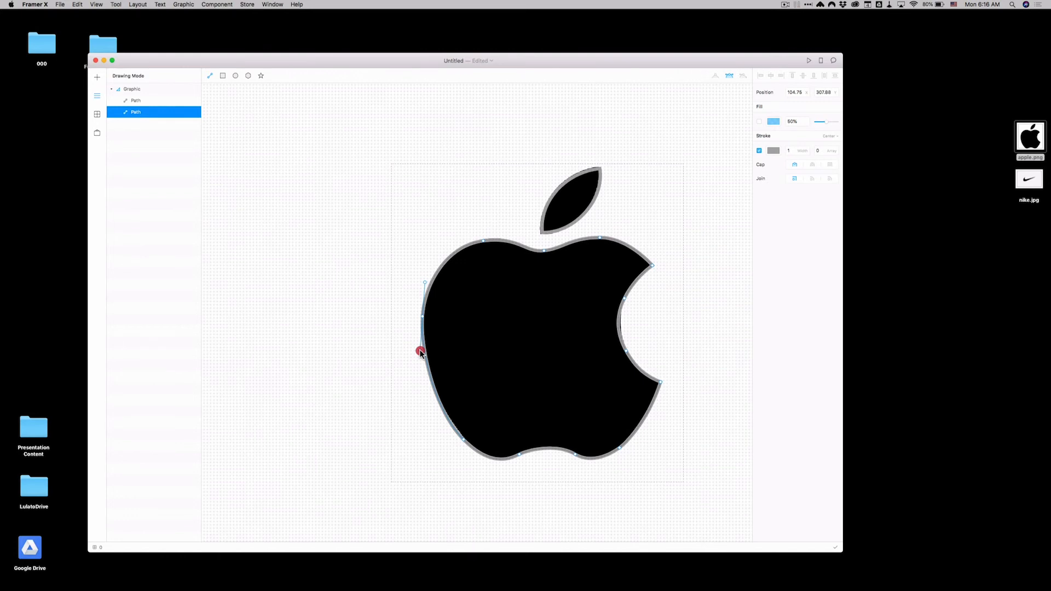
pyautogui.press('Escape')
pyautogui.press('Escape')
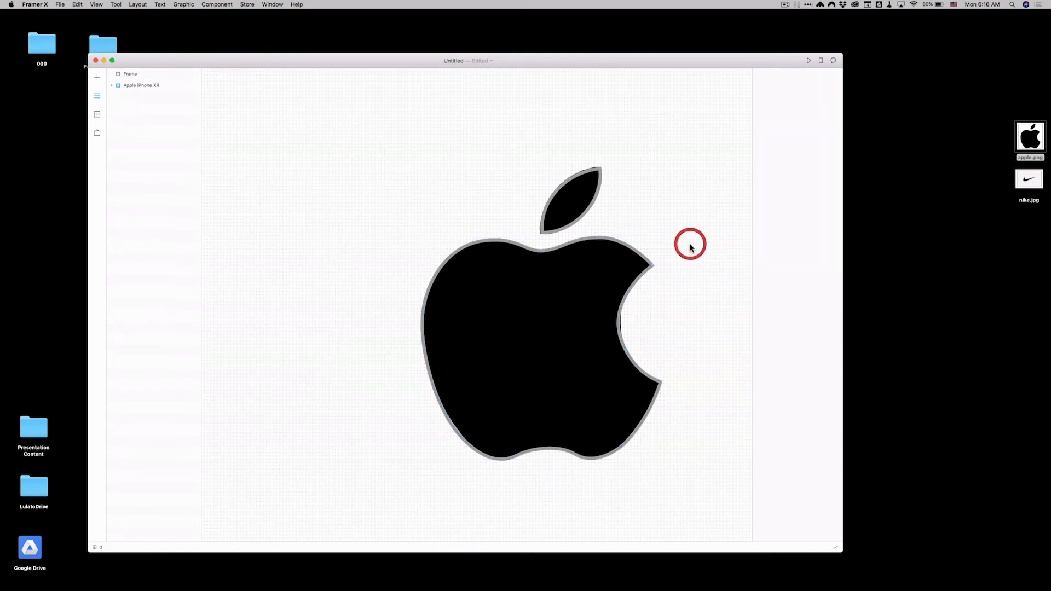
# Step: Select the apple body Path inside the graphic and enable a Fill for it
pyautogui.press('z')
pyautogui.keyDown('alt'); pyautogui.click(689, 245); pyautogui.keyUp('alt')
pyautogui.press('z')
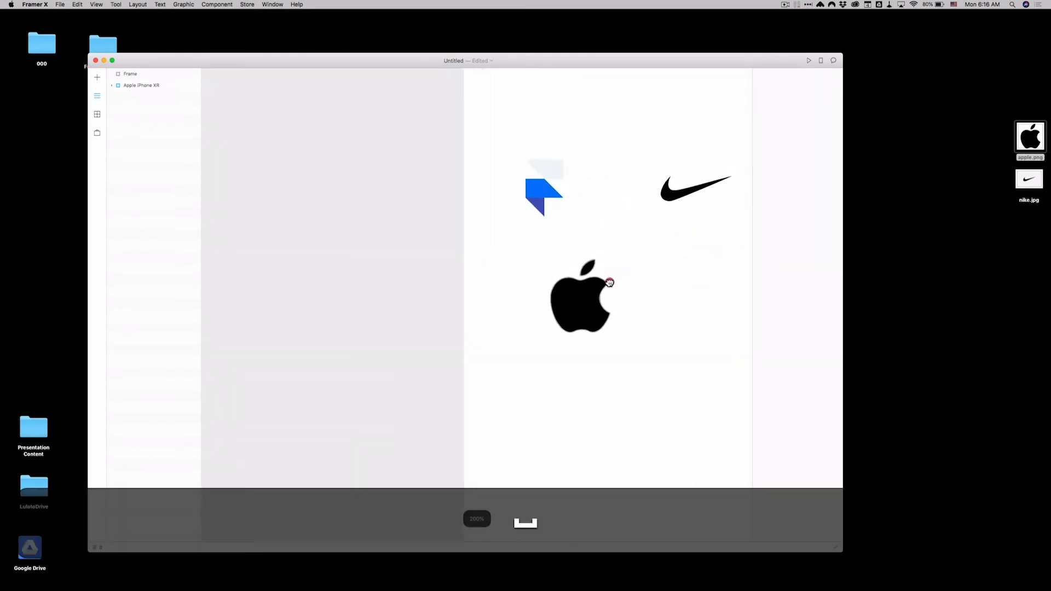
pyautogui.click(575, 304)
pyautogui.doubleClick(593, 301)
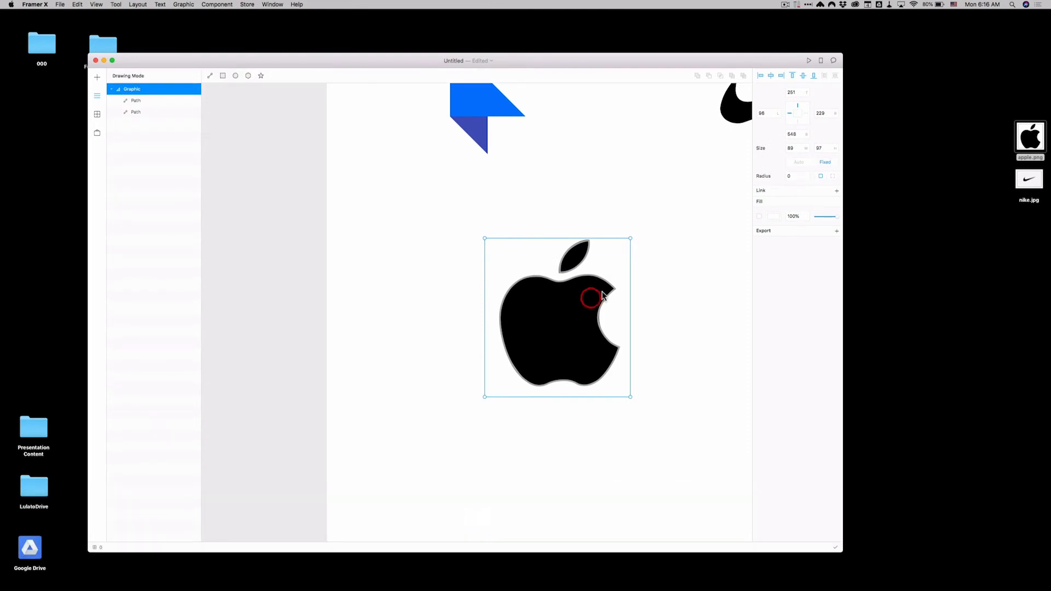
pyautogui.click(600, 318)
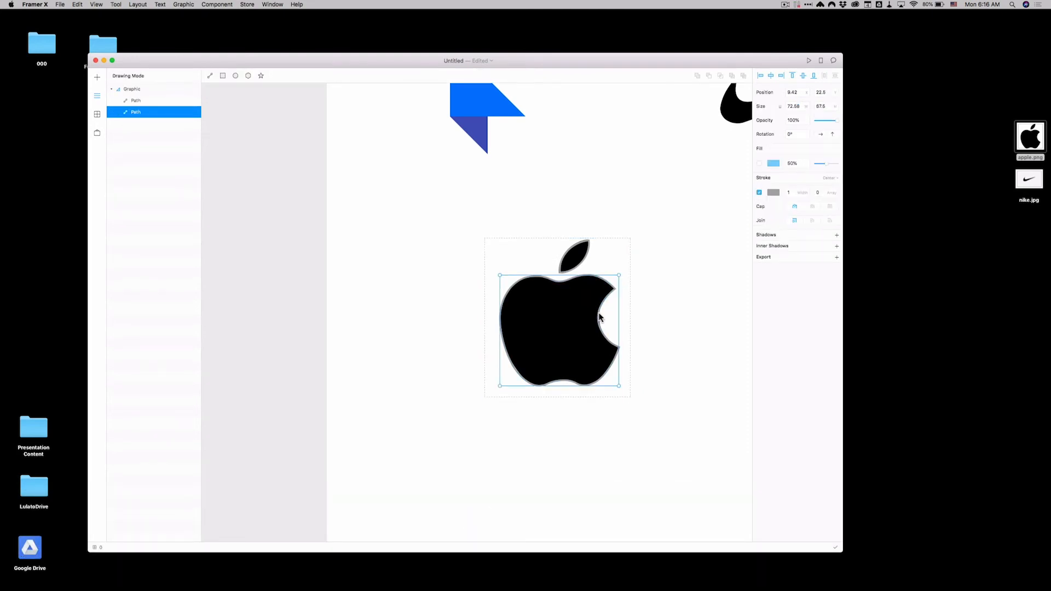
pyautogui.click(757, 165)
# Step: Make the body fill red, then give the leaf path a red fill at 100% opacity
pyautogui.press('z')
pyautogui.click(595, 320)
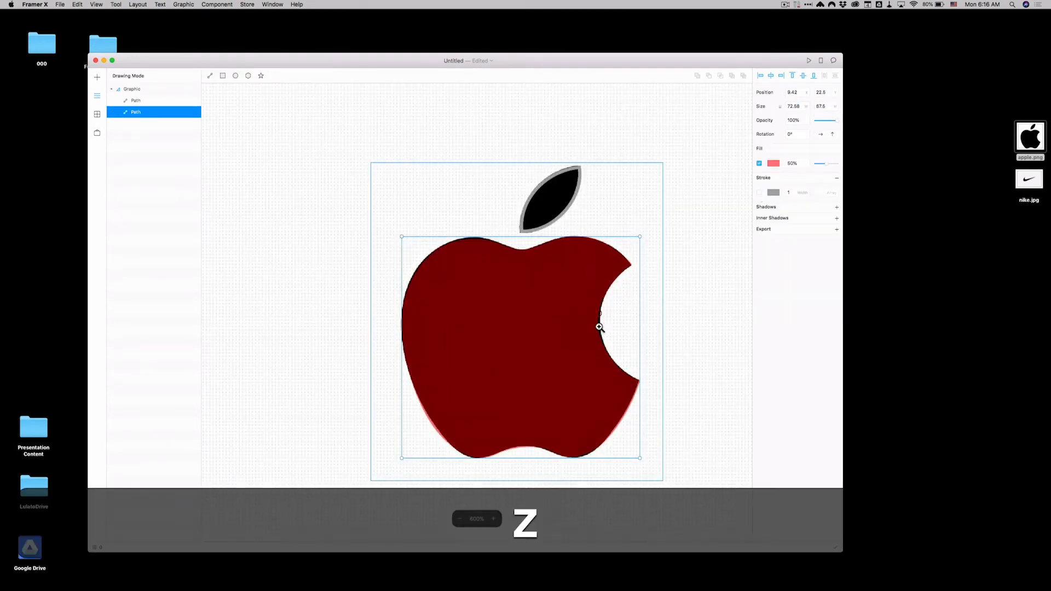
pyautogui.doubleClick(594, 321)
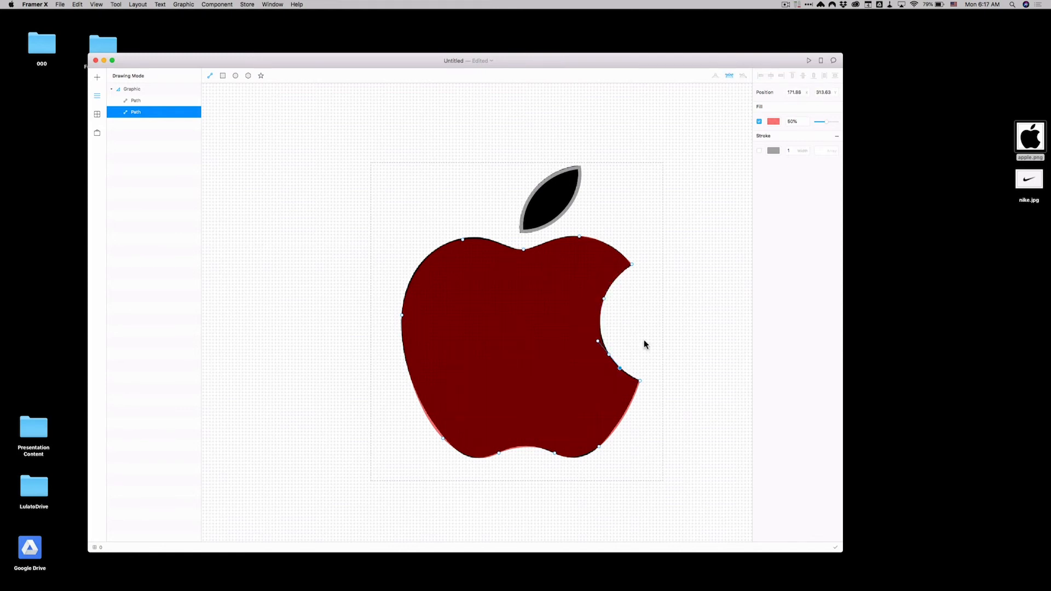
pyautogui.click(551, 197)
pyautogui.click(773, 164)
pyautogui.click(827, 180)
pyautogui.click(827, 180)
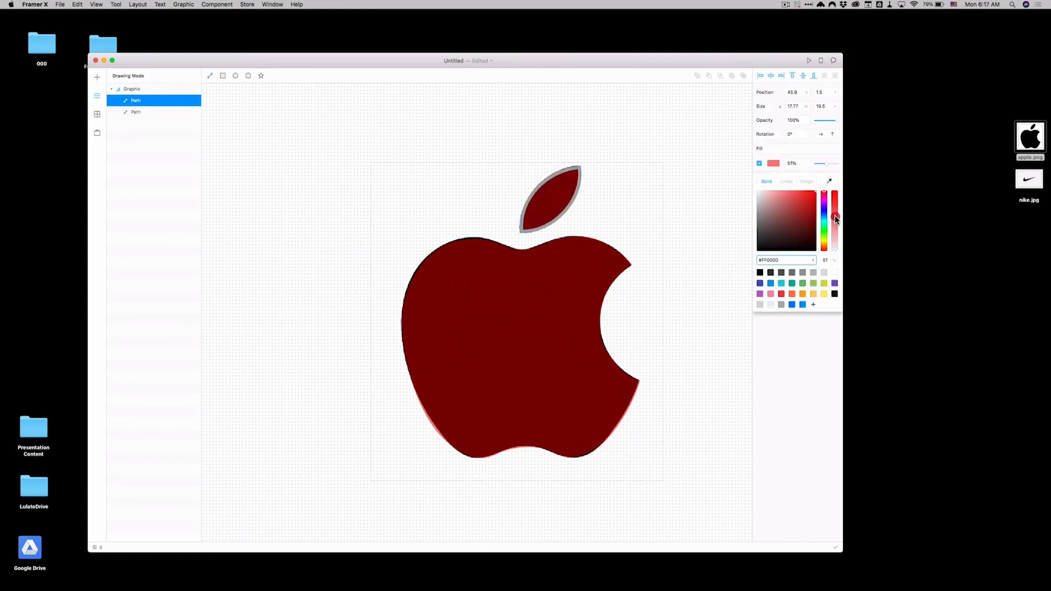
pyautogui.click(773, 163)
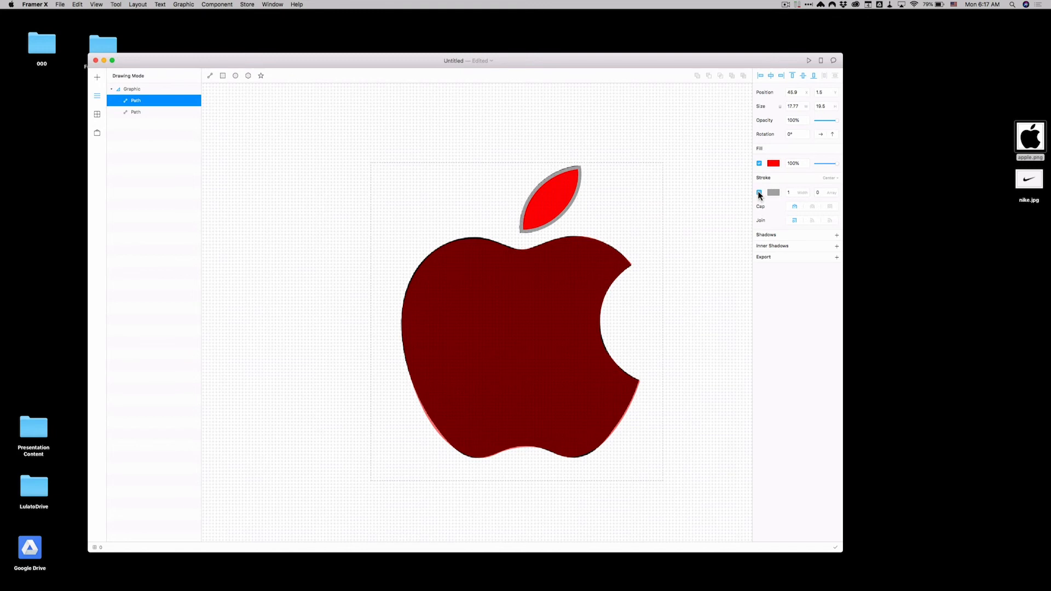
# Step: Remove the leaf's stroke, exit the apple graphic and zoom out to the iPhone frame
pyautogui.click(760, 193)
pyautogui.click(794, 164)
pyautogui.hotkey('shift', 'Up')
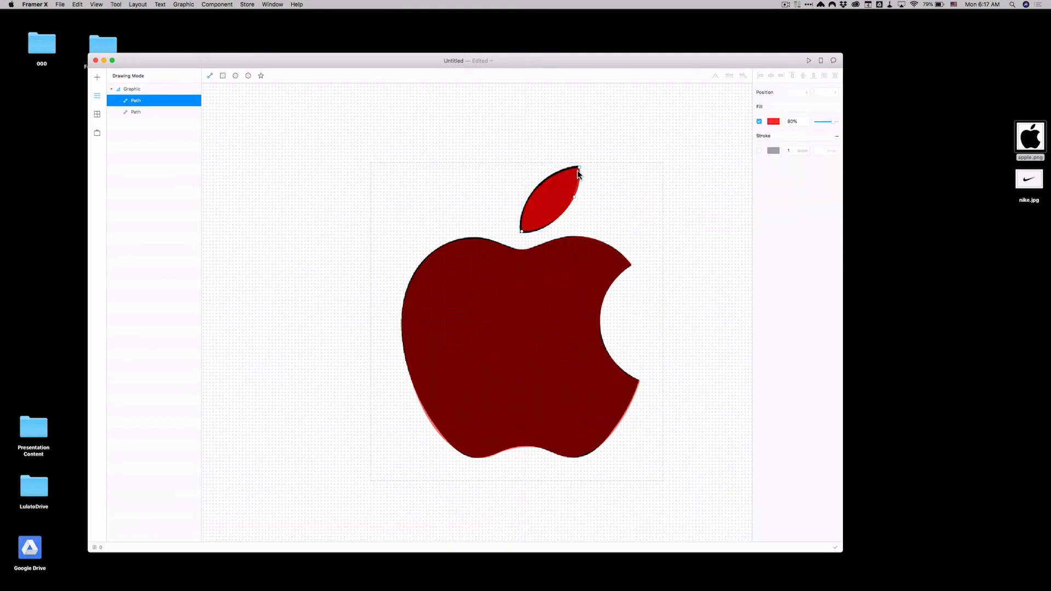
pyautogui.press('Escape')
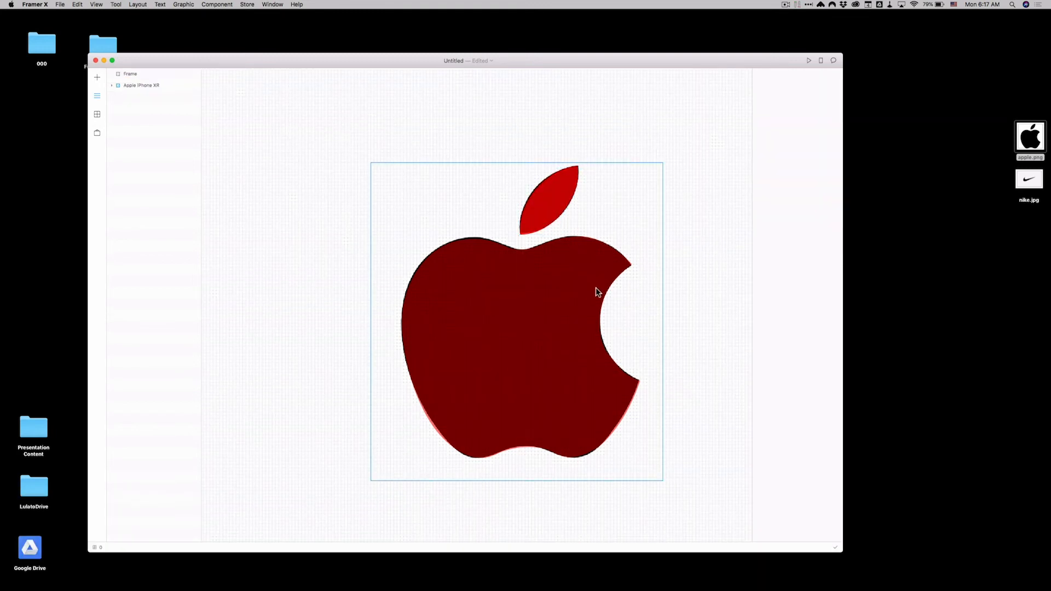
pyautogui.hotkey('shift', 'z')
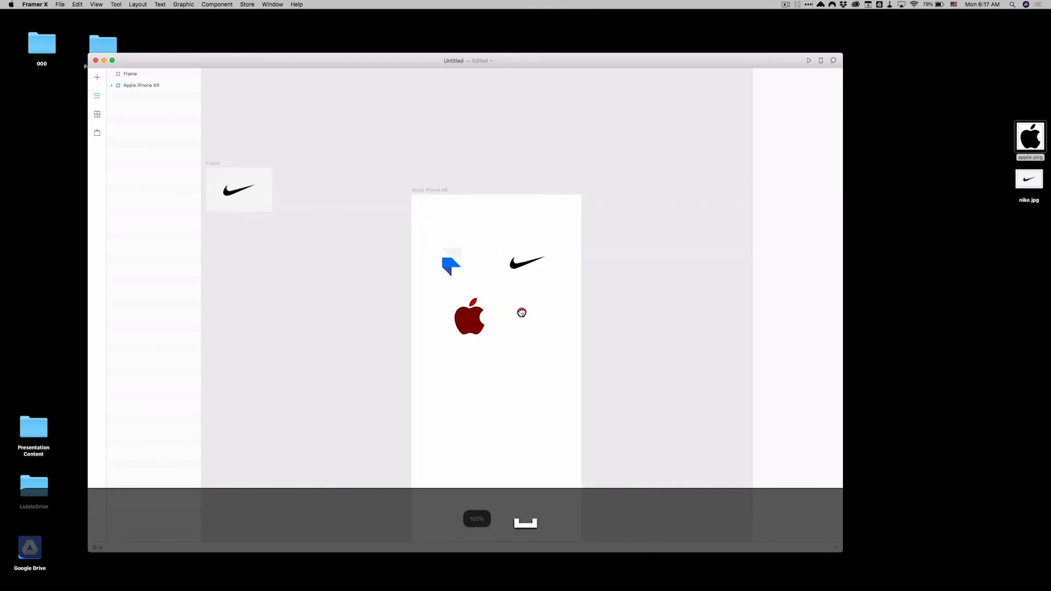
pyautogui.scroll(5, 635, 317)
pyautogui.scroll(5, 575, 313)
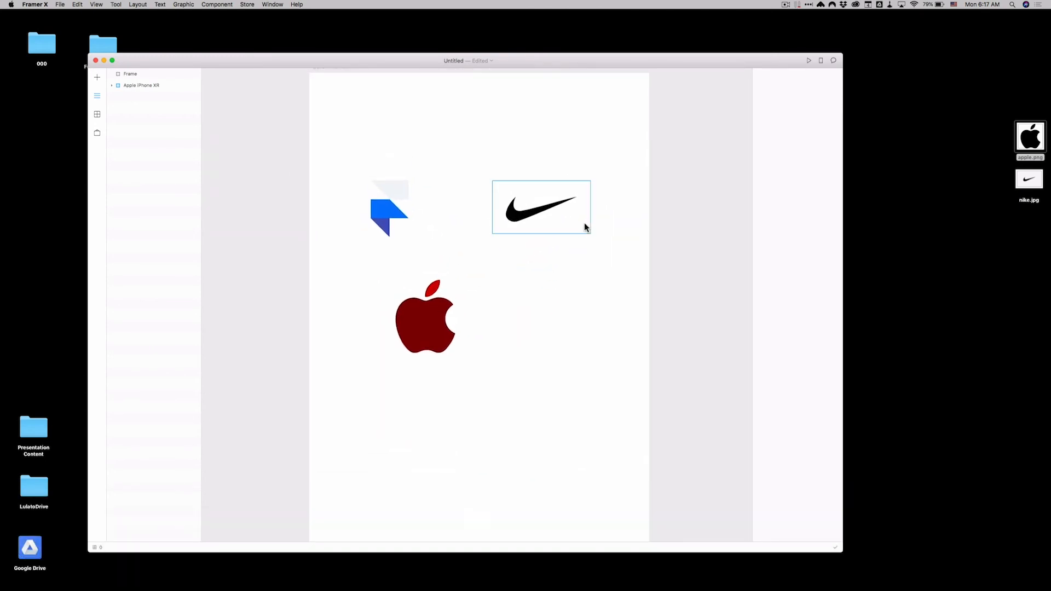
# Step: Option-drag a copy of the apple logo to its right and enter the copy's paths
pyautogui.moveTo(428, 325); pyautogui.dragTo(525, 327)
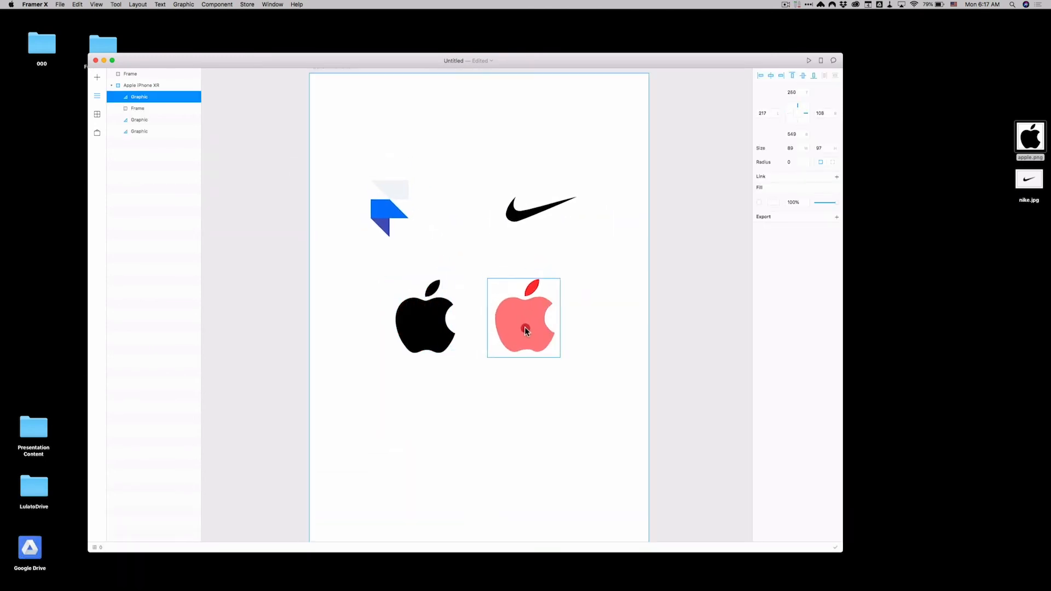
pyautogui.doubleClick(518, 318)
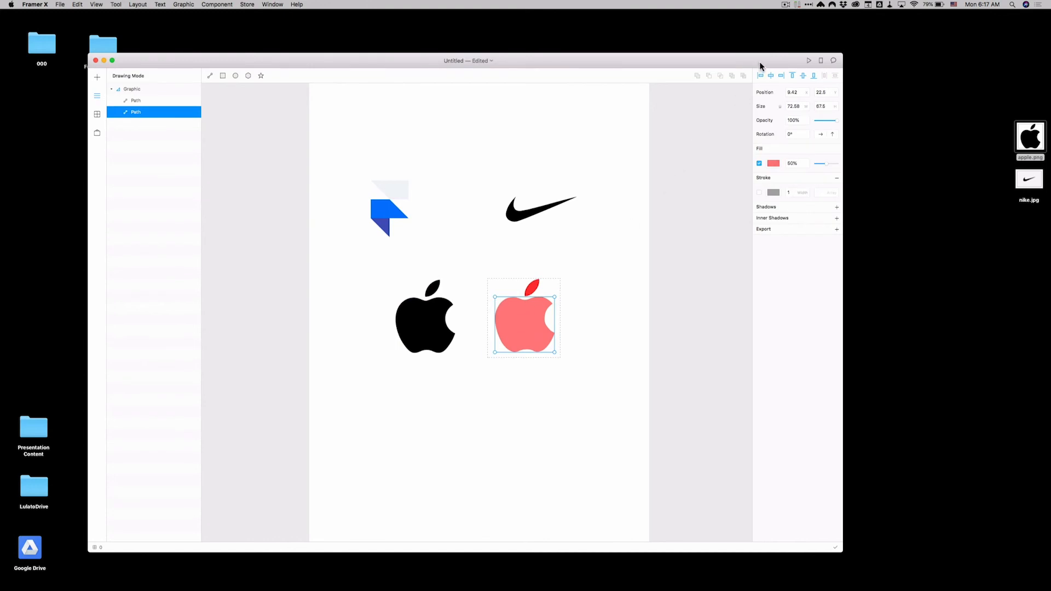